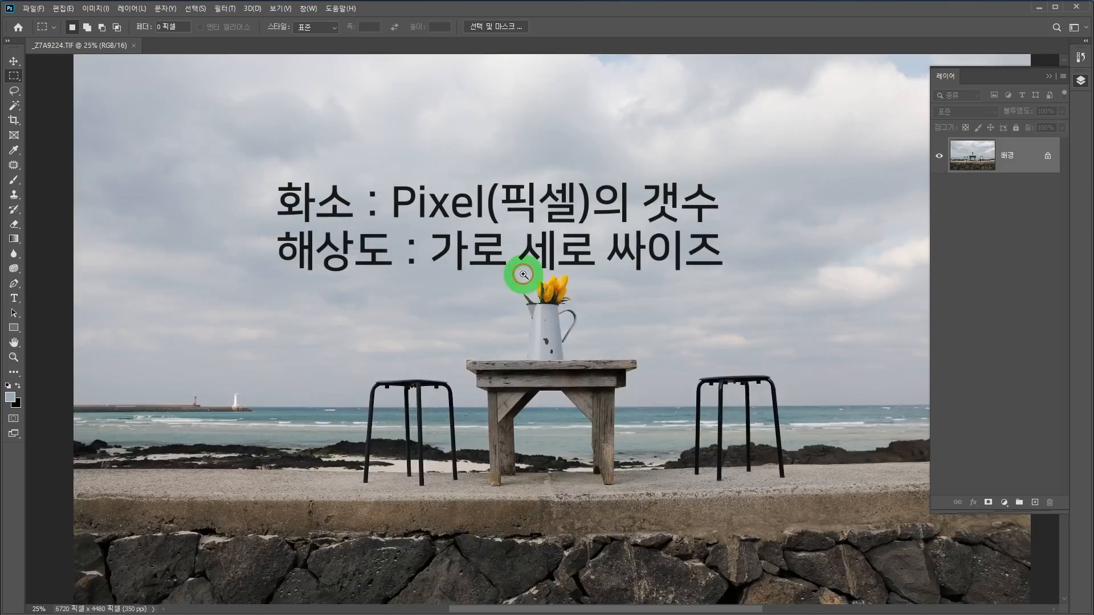
Step: Magnify the edge of the yellow tulips until individual pixels can be examined, and return to the wider view
{"action": "left_click", "coordinate": [523, 274], "text": "ctrl"}
{"action": "left_click", "coordinate": [524, 274], "text": "ctrl"}
{"action": "left_click", "coordinate": [523, 275], "text": "ctrl"}
{"action": "left_click", "coordinate": [523, 275], "text": "ctrl"}
{"action": "left_click", "coordinate": [523, 274], "text": "ctrl"}
{"action": "left_click", "coordinate": [524, 275], "text": "ctrl"}
{"action": "left_click", "coordinate": [524, 275], "text": "ctrl"}
{"action": "left_click", "coordinate": [523, 275], "text": "ctrl"}
{"action": "left_click", "coordinate": [523, 275], "text": "ctrl"}
{"action": "left_click", "coordinate": [584, 427]}
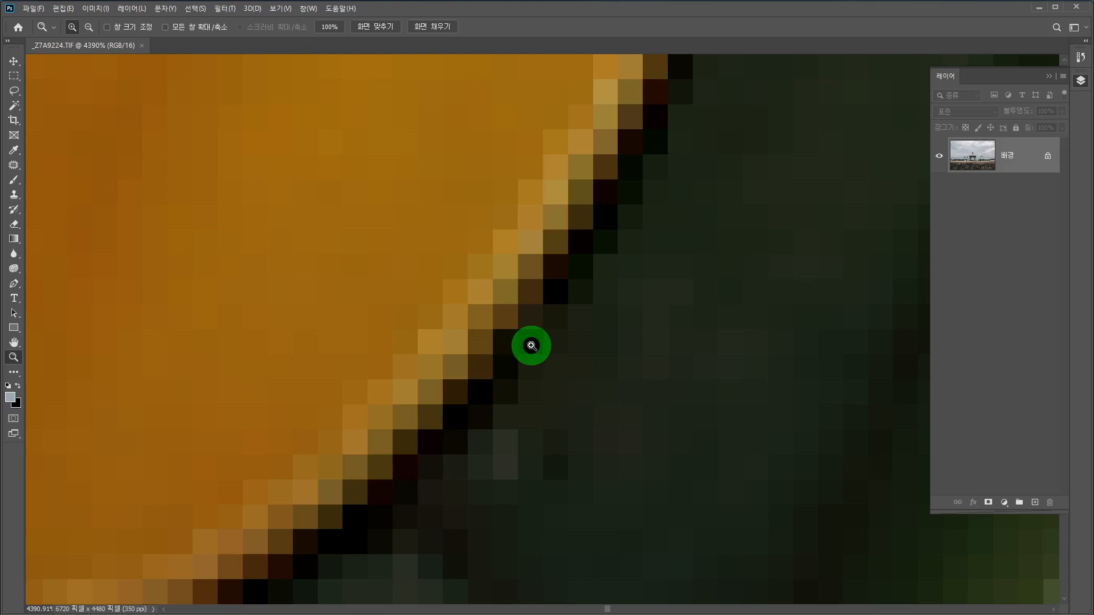
{"action": "left_click_drag", "start_coordinate": [532, 346], "coordinate": [533, 349]}
Step: Examine the image's width and height in pixels in the Image Size settings, and close them without changing any value
{"action": "left_click", "coordinate": [96, 9]}
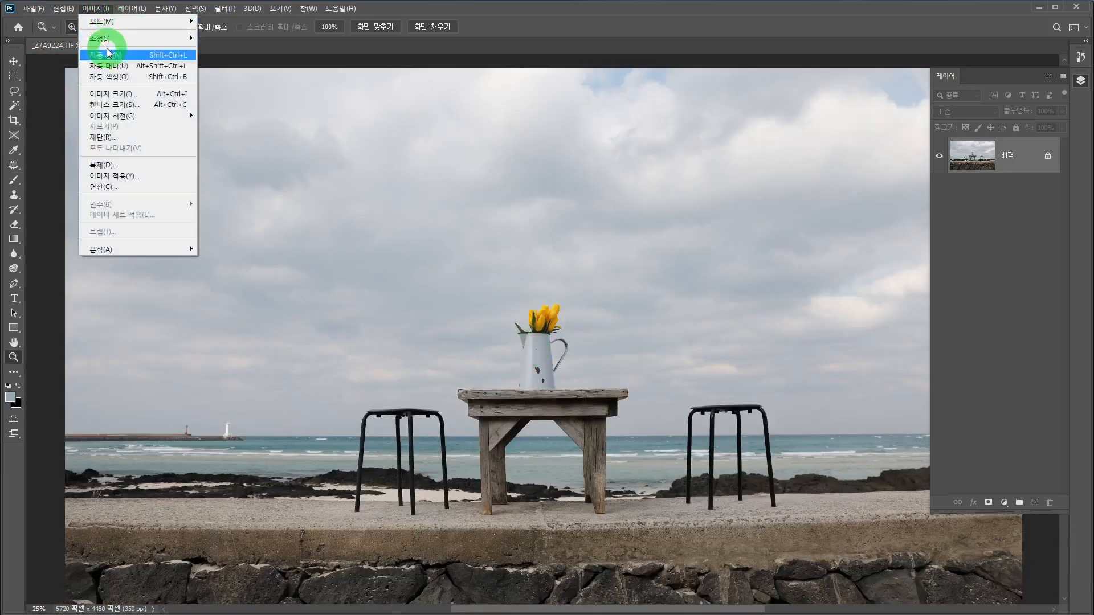
{"action": "left_click", "coordinate": [111, 92]}
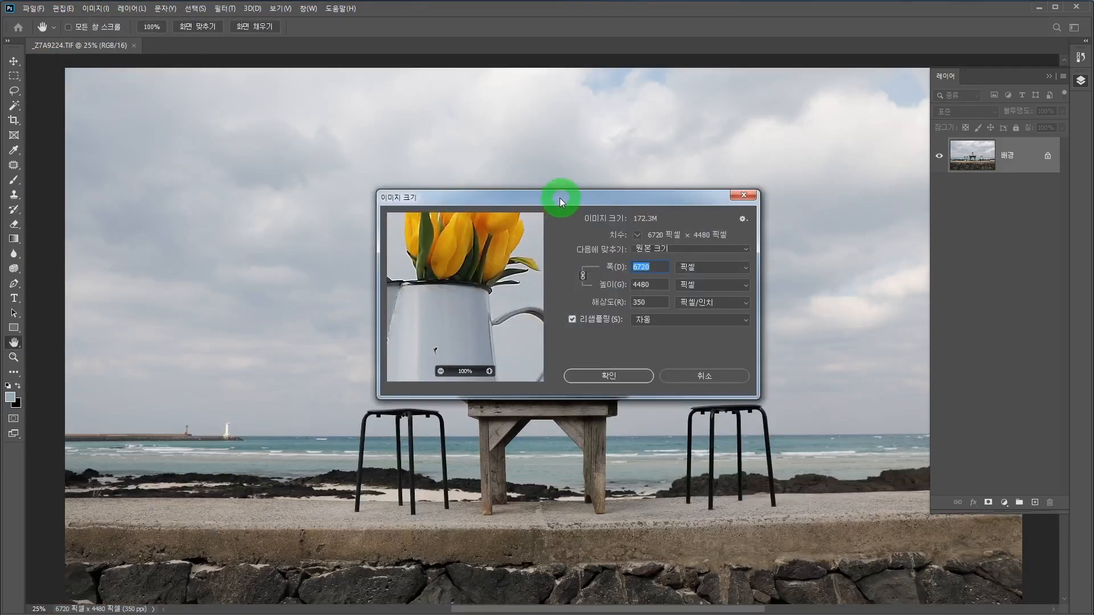
{"action": "left_click_drag", "start_coordinate": [559, 197], "coordinate": [501, 193]}
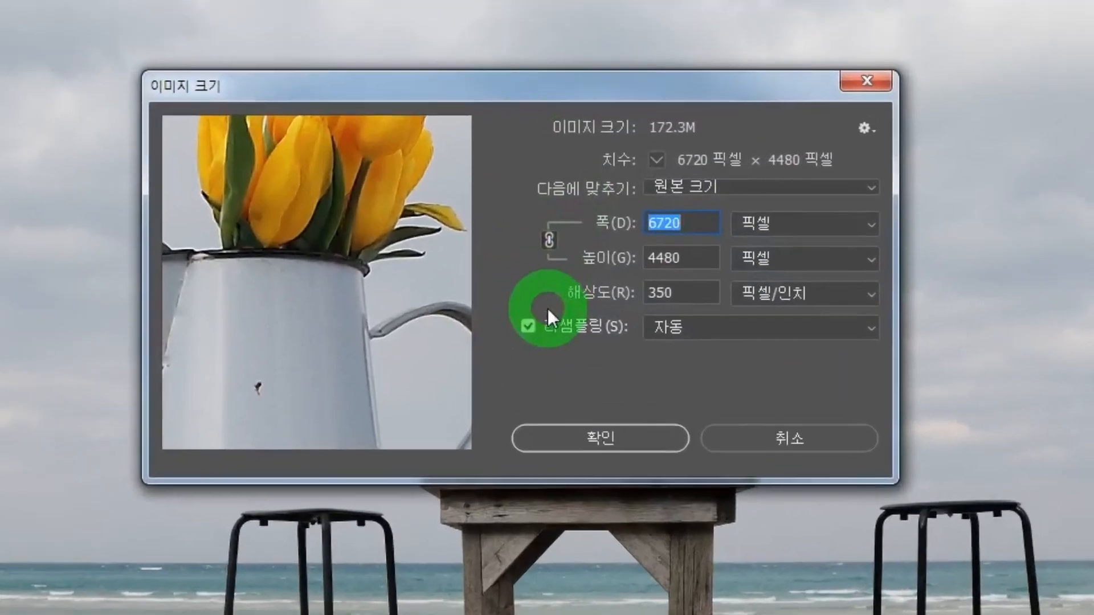
{"action": "double_click", "coordinate": [527, 328]}
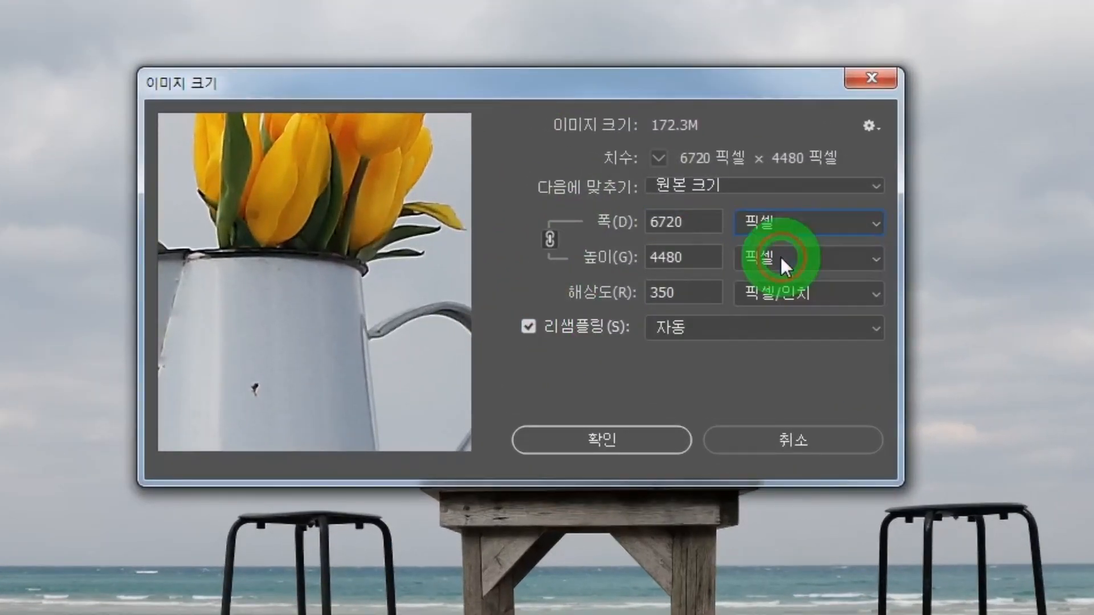
{"action": "left_click", "coordinate": [679, 228]}
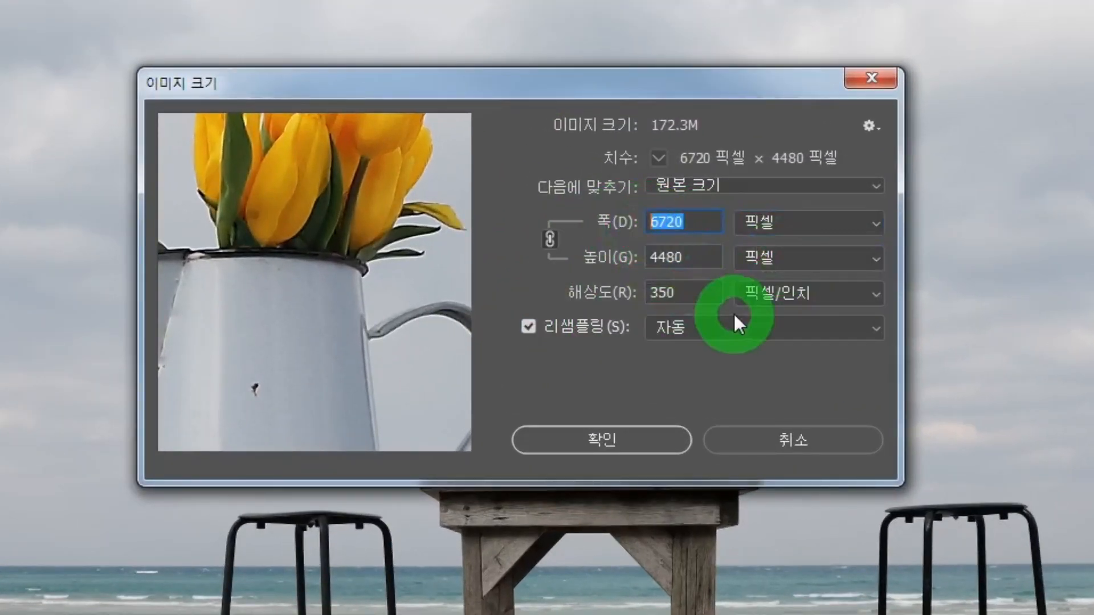
{"action": "left_click", "coordinate": [686, 257]}
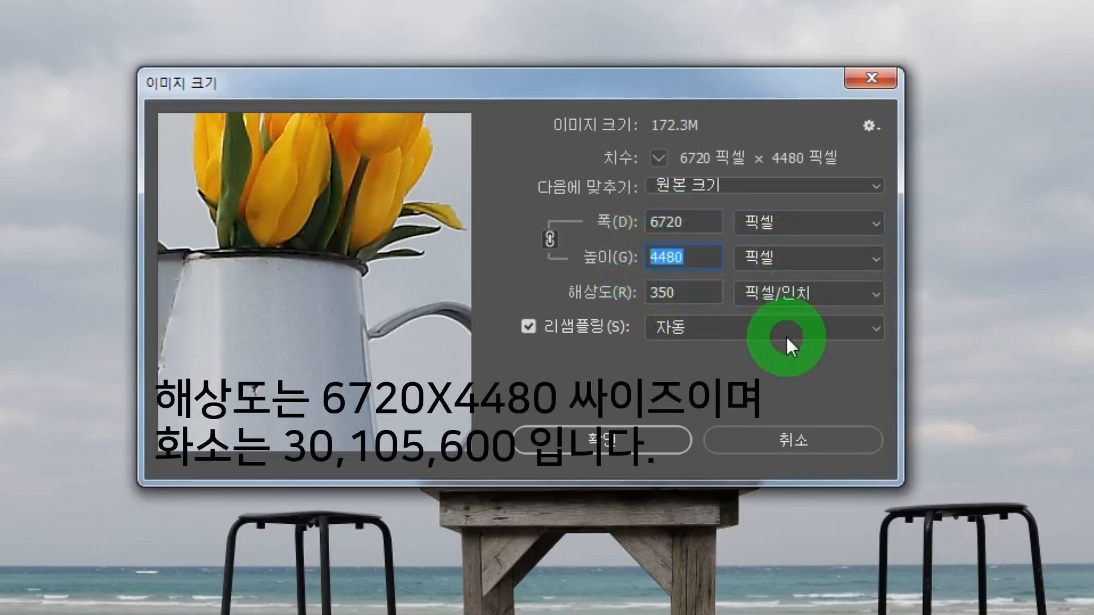
{"action": "left_click", "coordinate": [652, 222]}
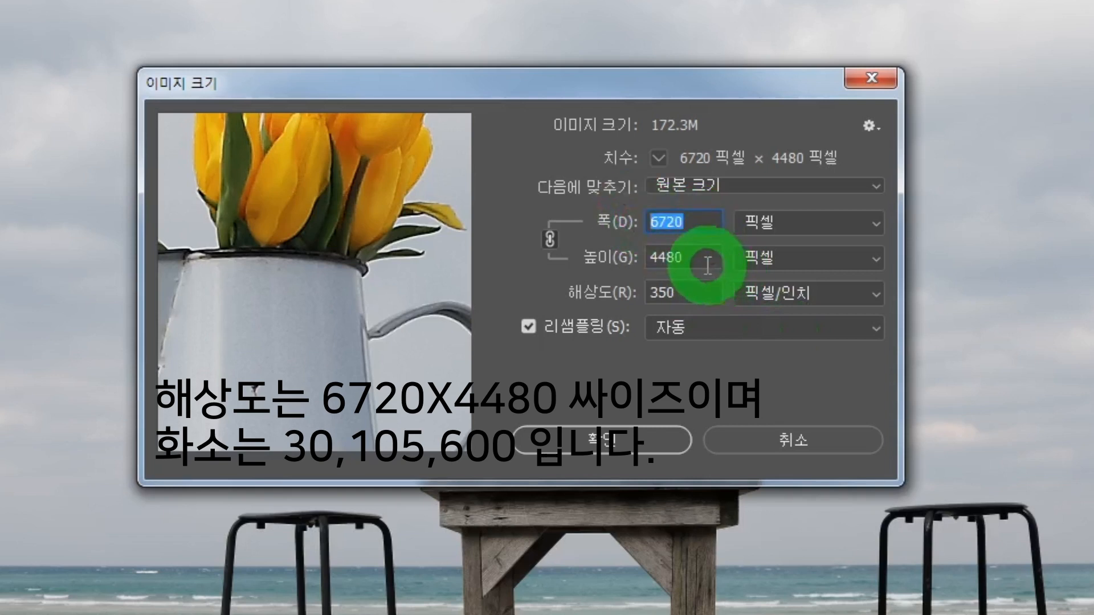
{"action": "left_click", "coordinate": [652, 258]}
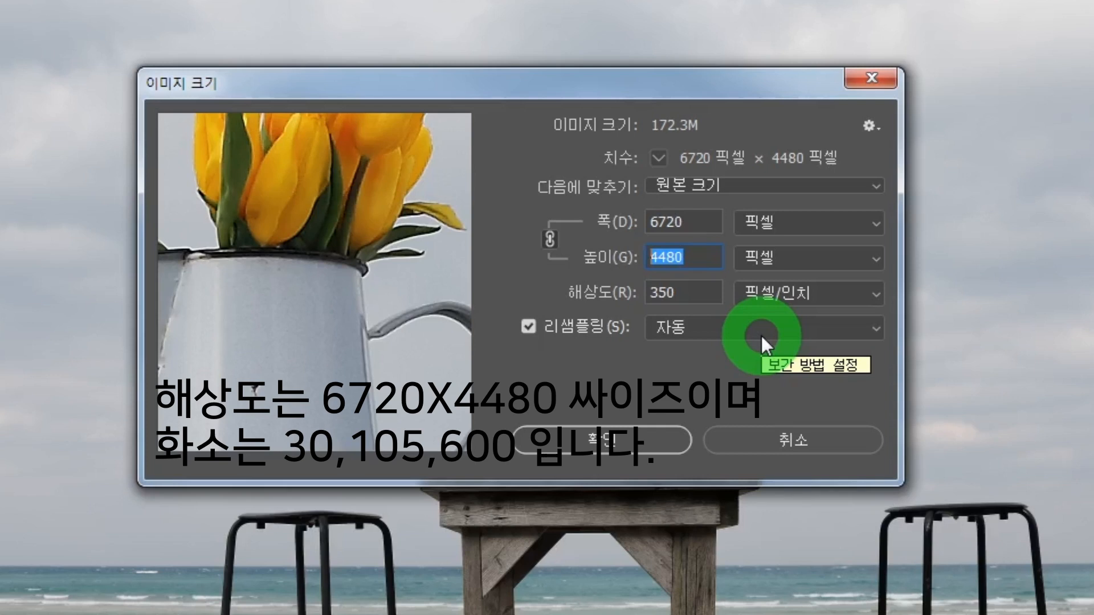
{"action": "left_click", "coordinate": [692, 221]}
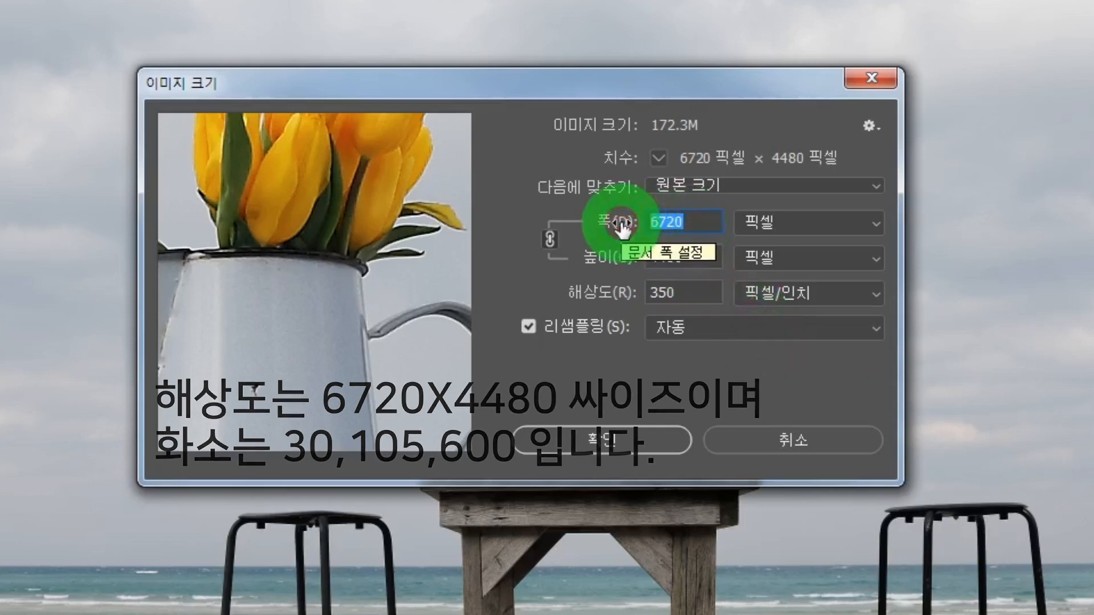
{"action": "left_click", "coordinate": [695, 258]}
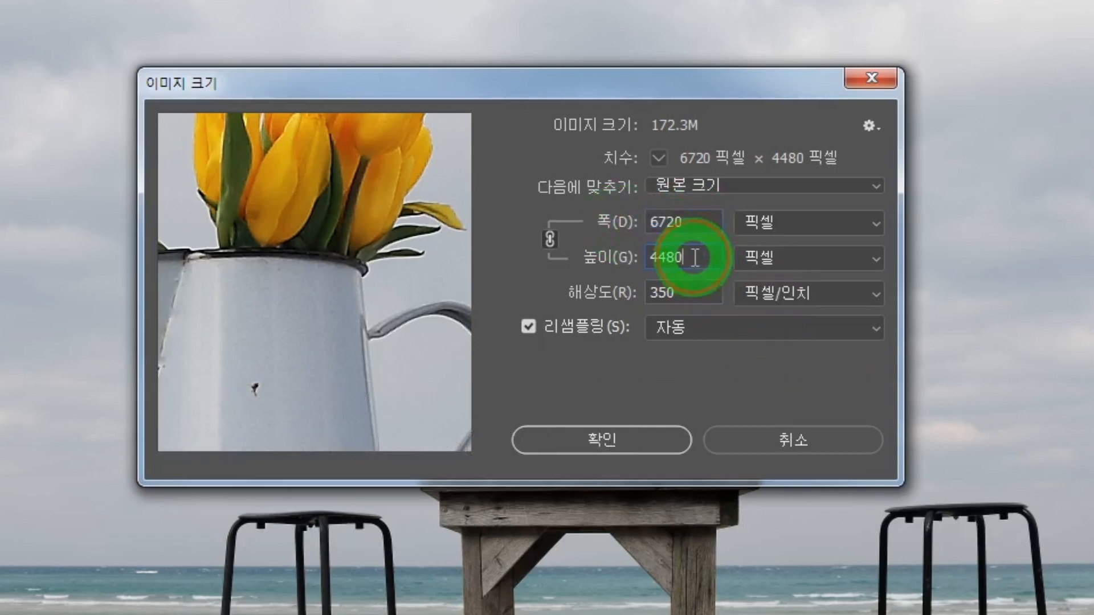
{"action": "left_click_drag", "start_coordinate": [695, 258], "coordinate": [623, 255]}
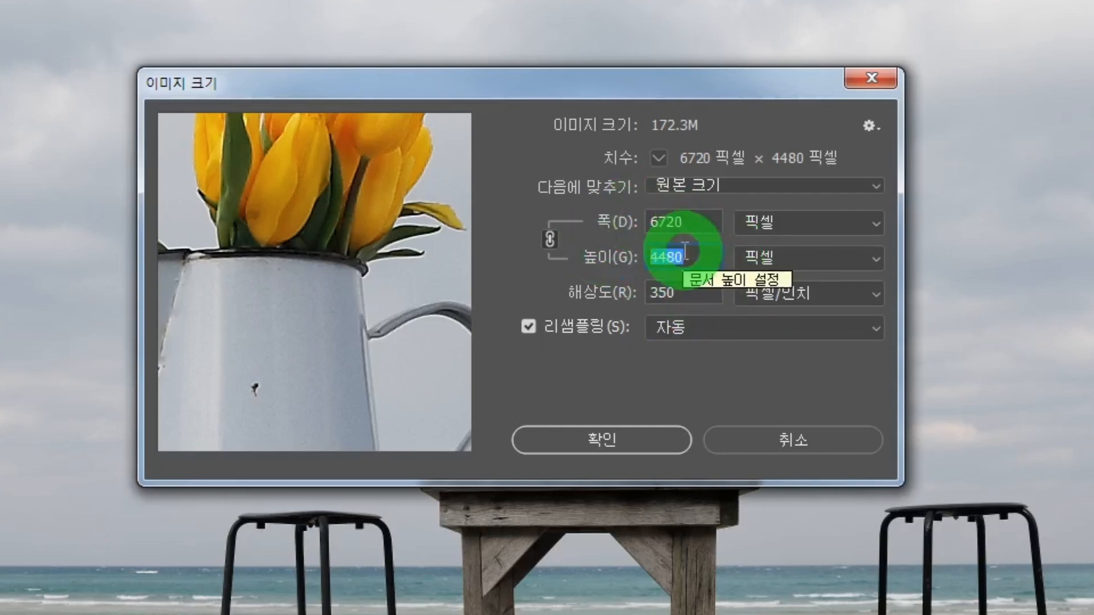
{"action": "left_click", "coordinate": [647, 436]}
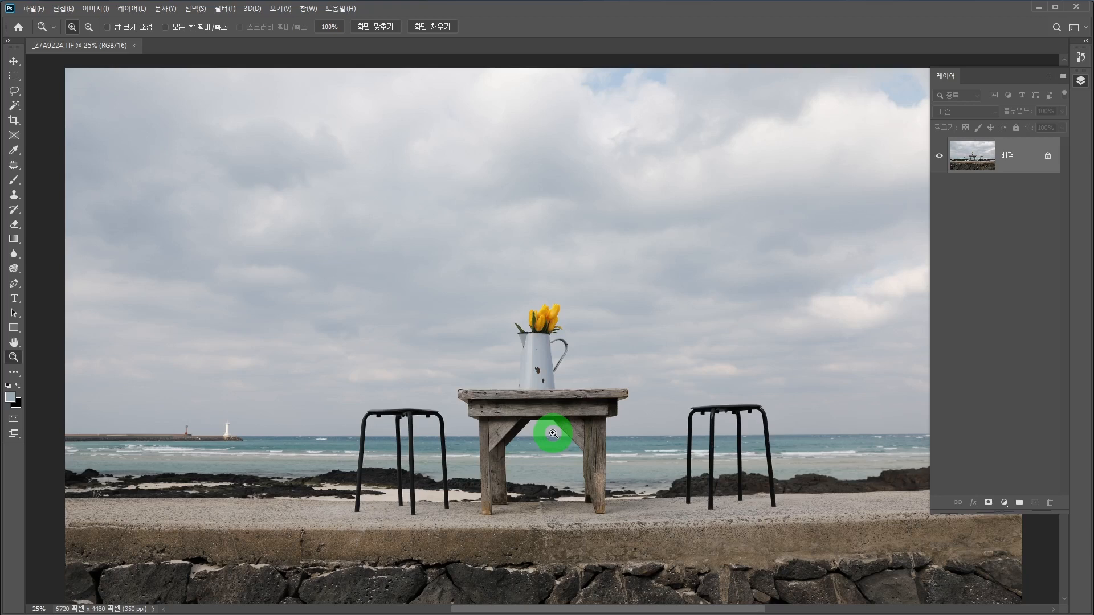
Step: Collapse the Layers panel and, in the Camera Raw filter, set saturation to +23 and Dehaze to +12
{"action": "left_click", "coordinate": [14, 76]}
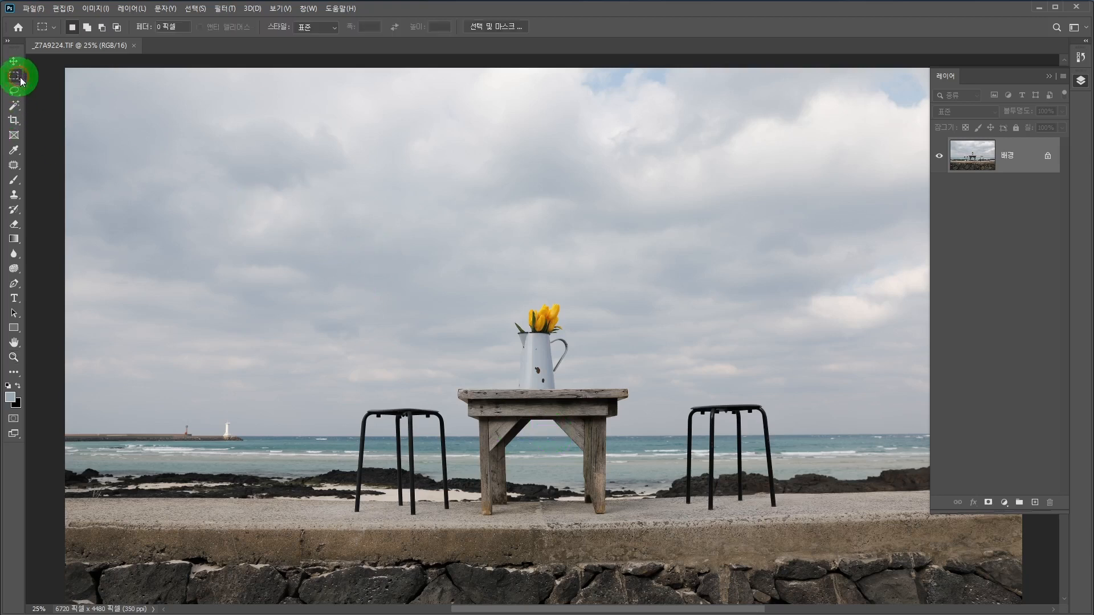
{"action": "left_click", "coordinate": [1047, 77]}
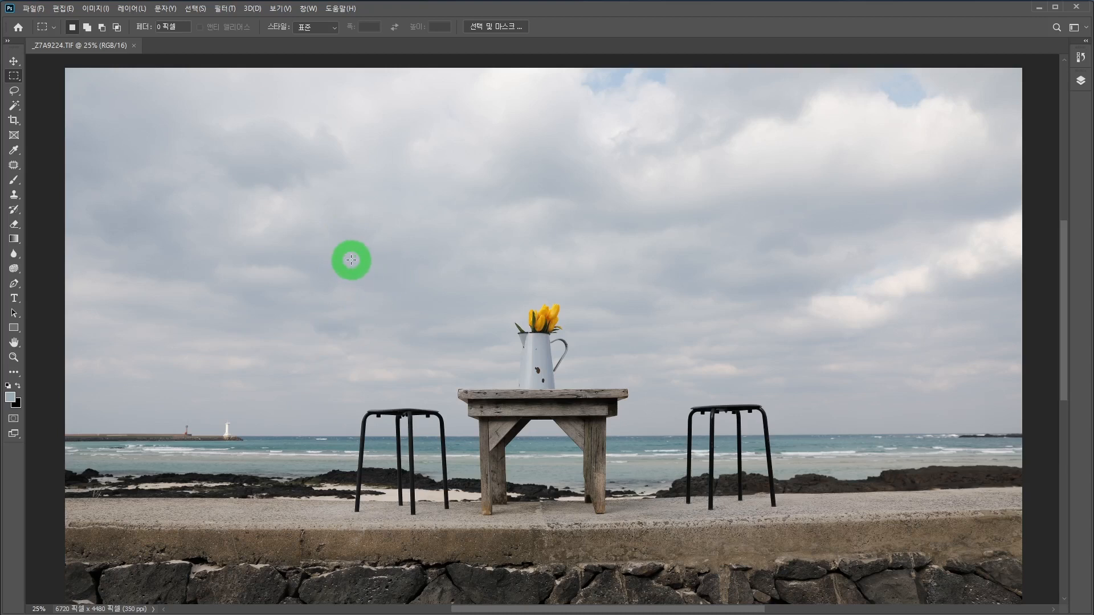
{"action": "left_click", "coordinate": [228, 9]}
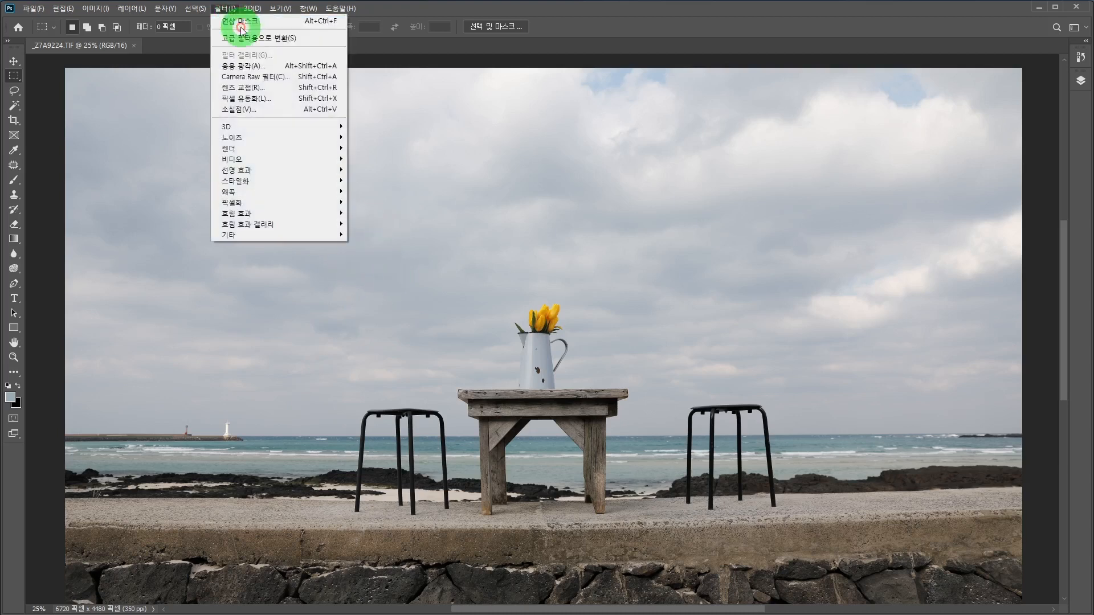
{"action": "left_click", "coordinate": [246, 78]}
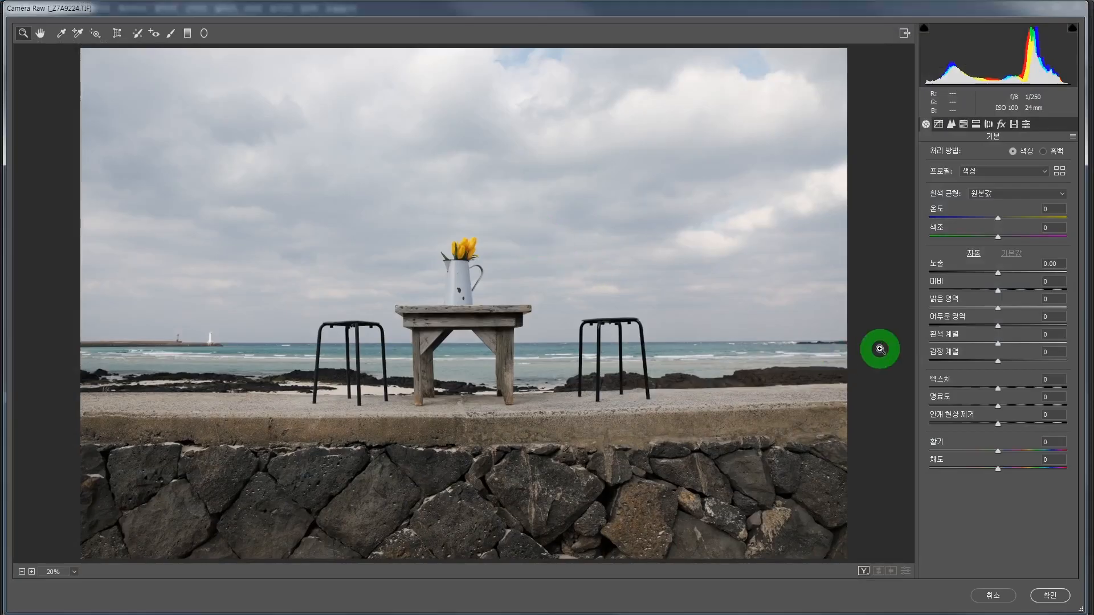
{"action": "left_click_drag", "start_coordinate": [991, 466], "coordinate": [1014, 471]}
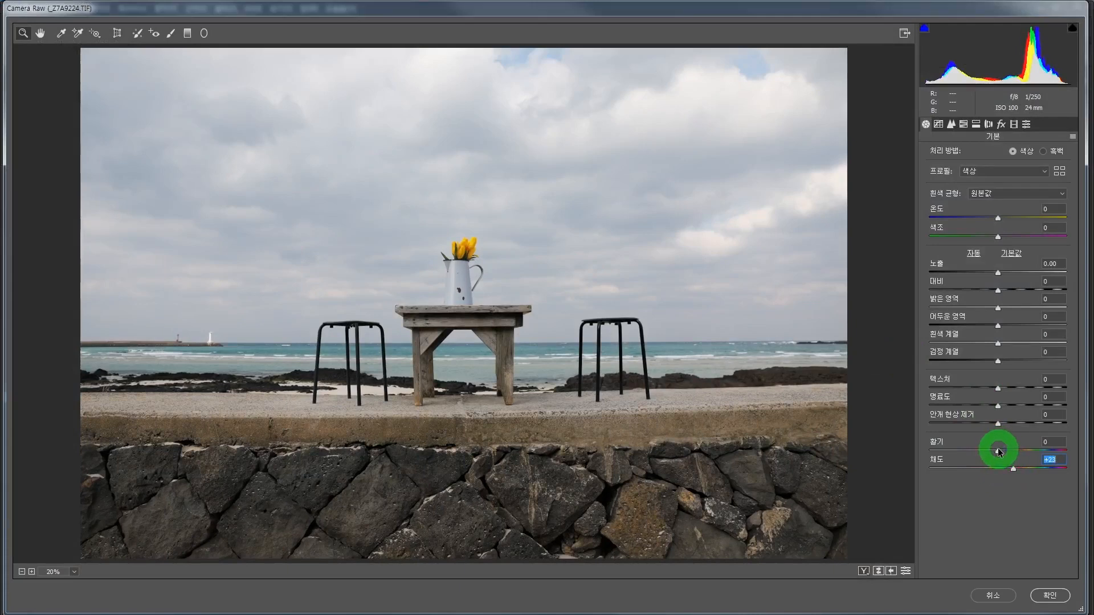
{"action": "left_click_drag", "start_coordinate": [1000, 428], "coordinate": [1007, 428]}
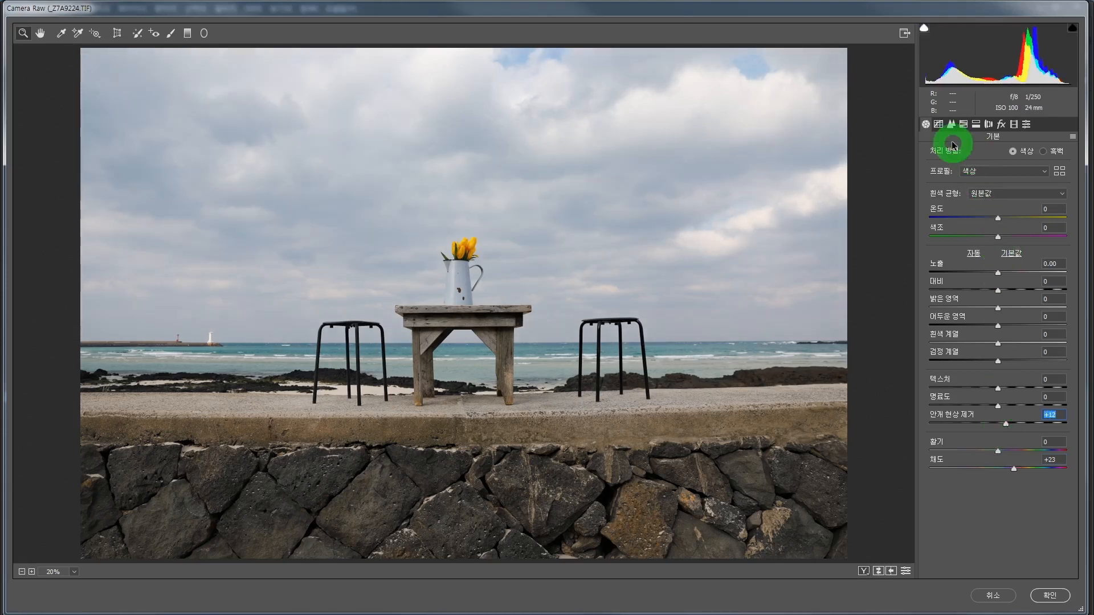
Step: Brighten the midtones with a point on the RGB tone curve at input 114, output 147, and apply the Camera Raw filter
{"action": "left_click", "coordinate": [939, 124]}
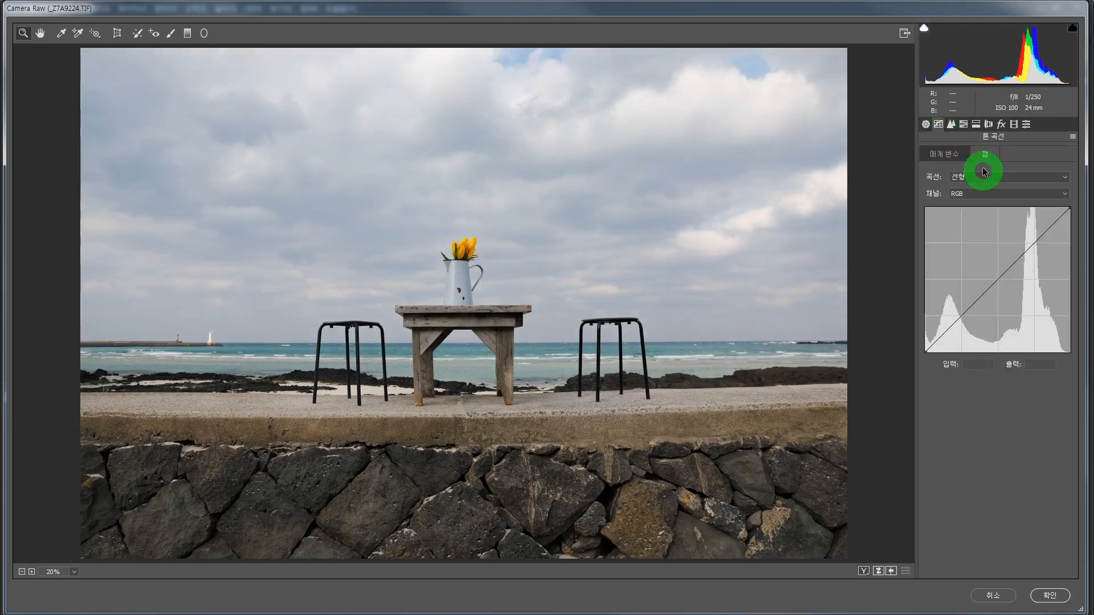
{"action": "left_click", "coordinate": [943, 155]}
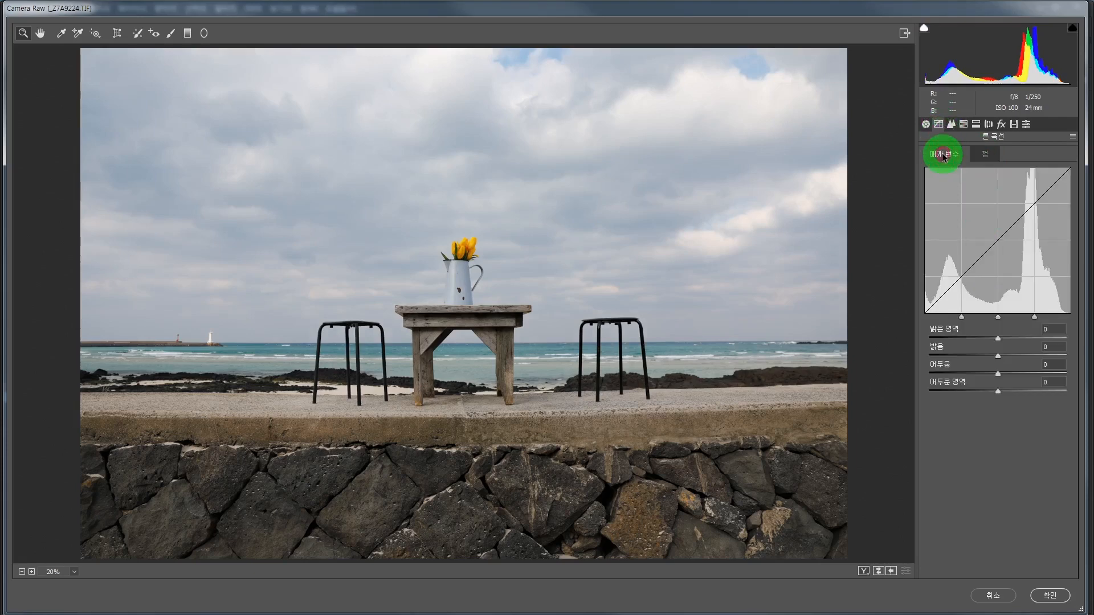
{"action": "left_click", "coordinate": [985, 156]}
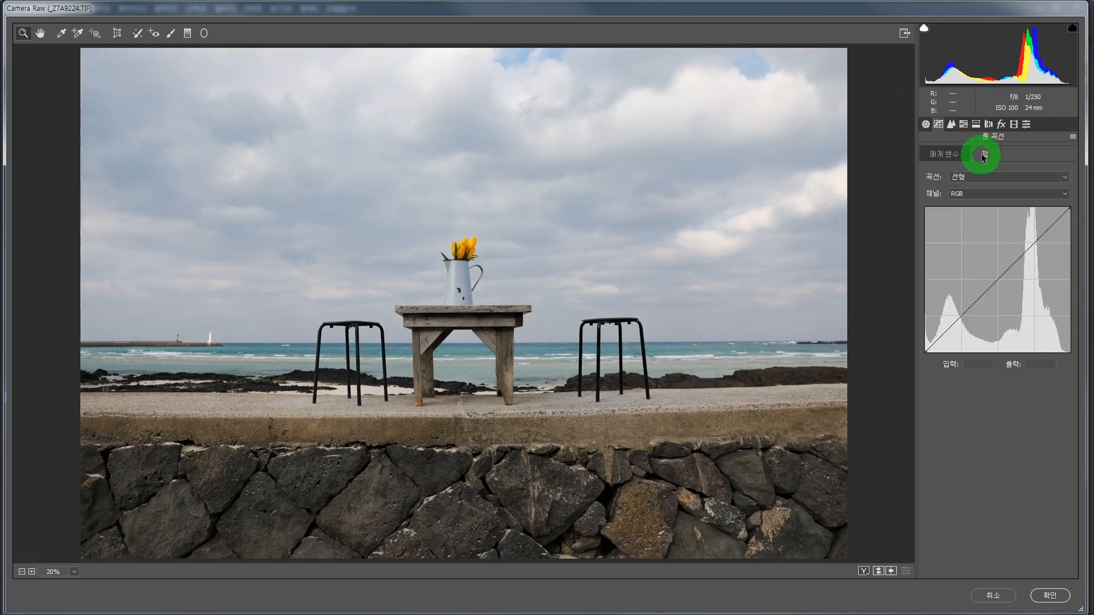
{"action": "left_click_drag", "start_coordinate": [996, 281], "coordinate": [991, 269]}
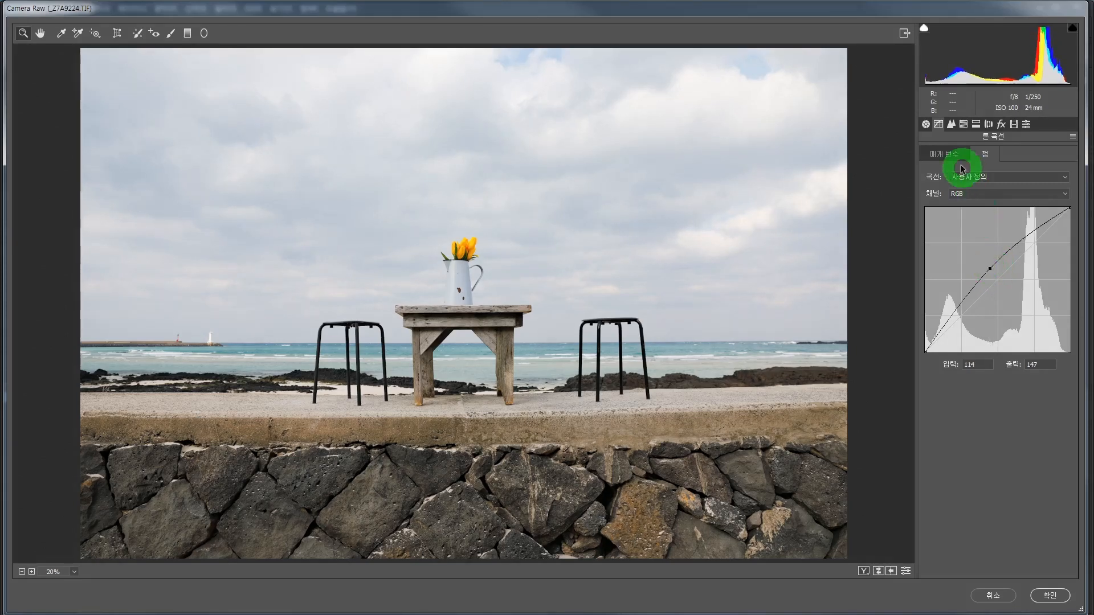
{"action": "left_click", "coordinate": [926, 124]}
{"action": "left_click", "coordinate": [1008, 254]}
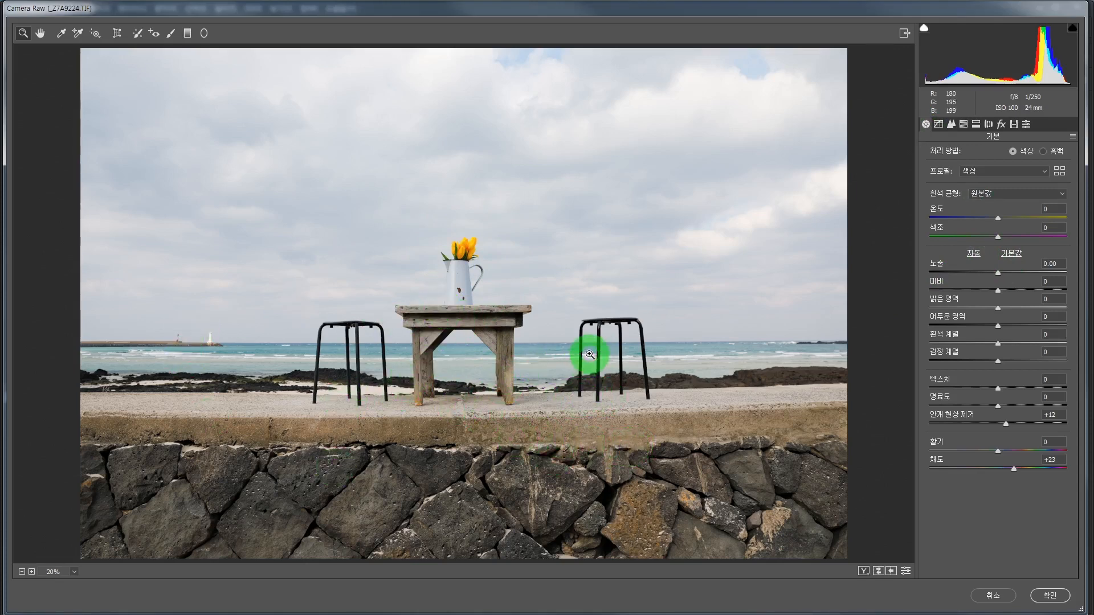
{"action": "left_click", "coordinate": [1052, 596]}
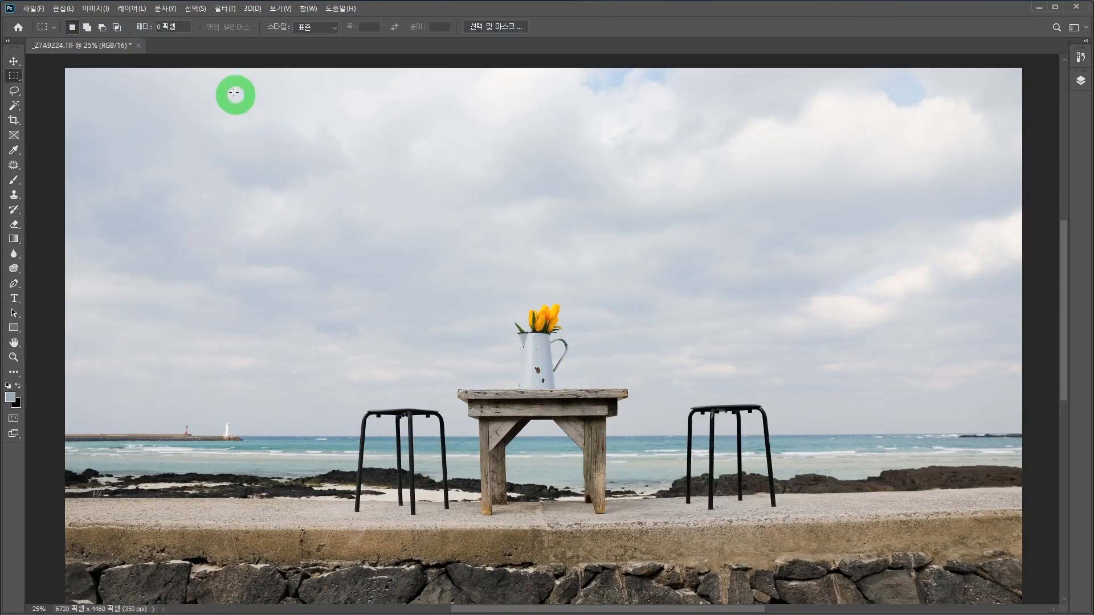
{"action": "left_click", "coordinate": [103, 14]}
{"action": "mouse_move", "coordinate": [109, 38]}
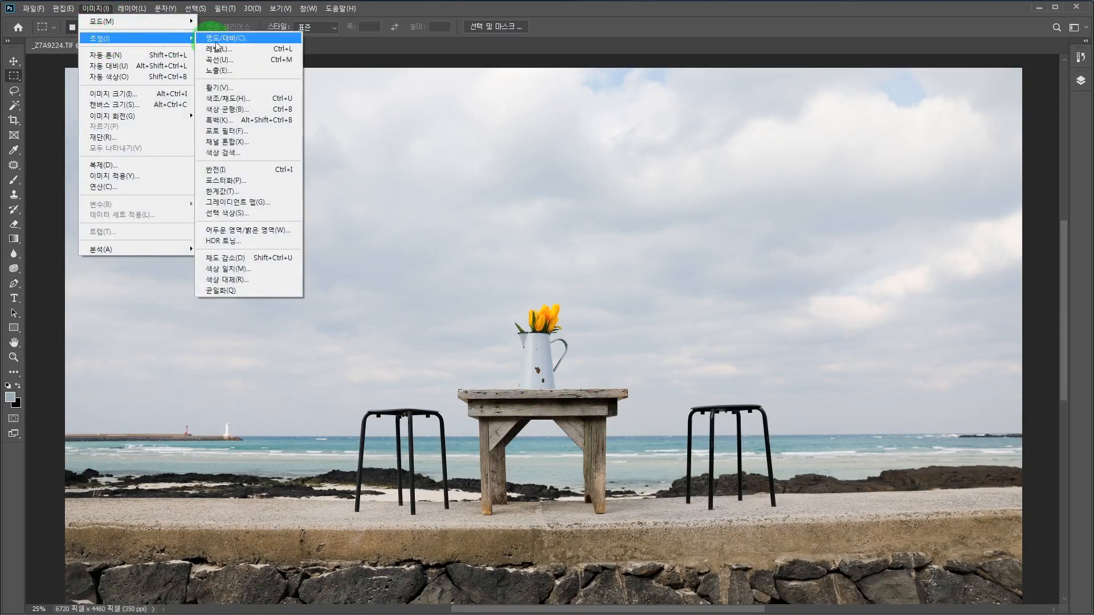
{"action": "left_click", "coordinate": [245, 98]}
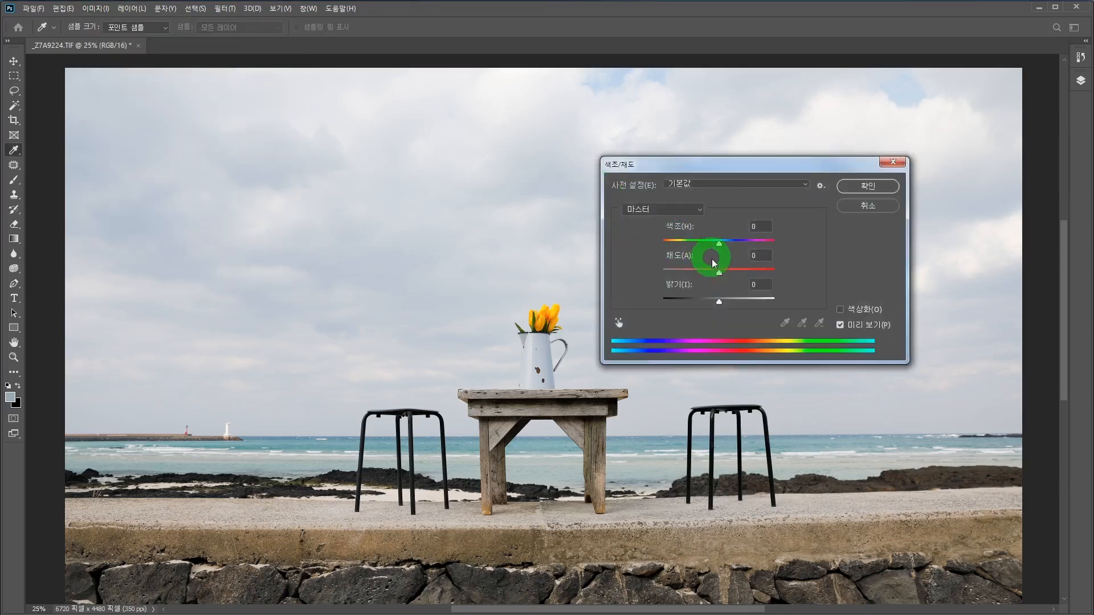
{"action": "left_click_drag", "start_coordinate": [721, 276], "coordinate": [650, 268]}
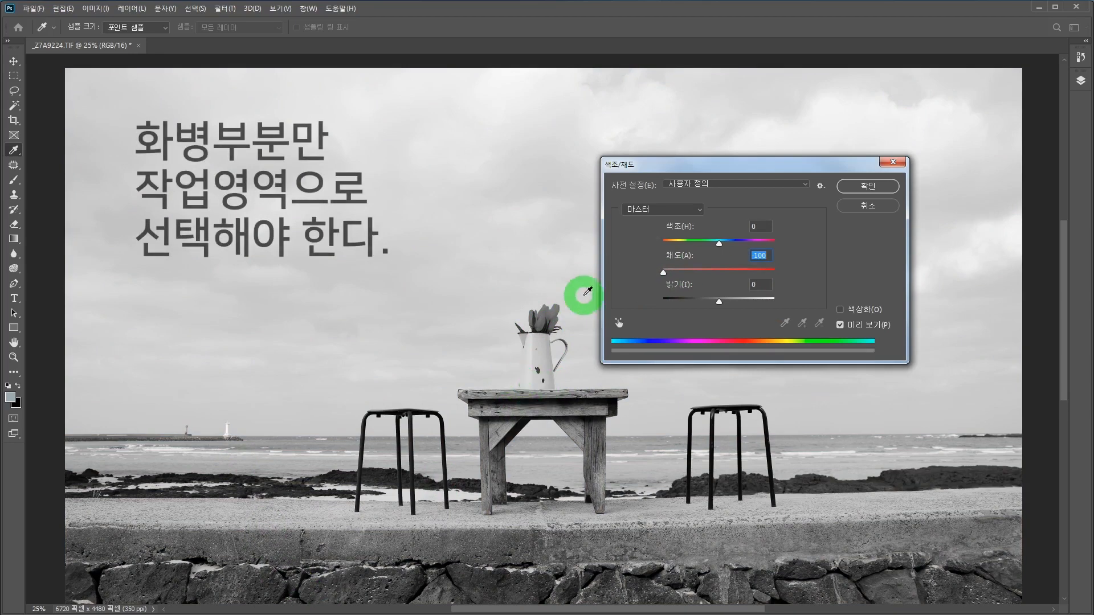
{"action": "left_click", "coordinate": [872, 209]}
Step: Make a rectangular marquee selection around the tulips and the upper part of the white jug
{"action": "key", "text": "m"}
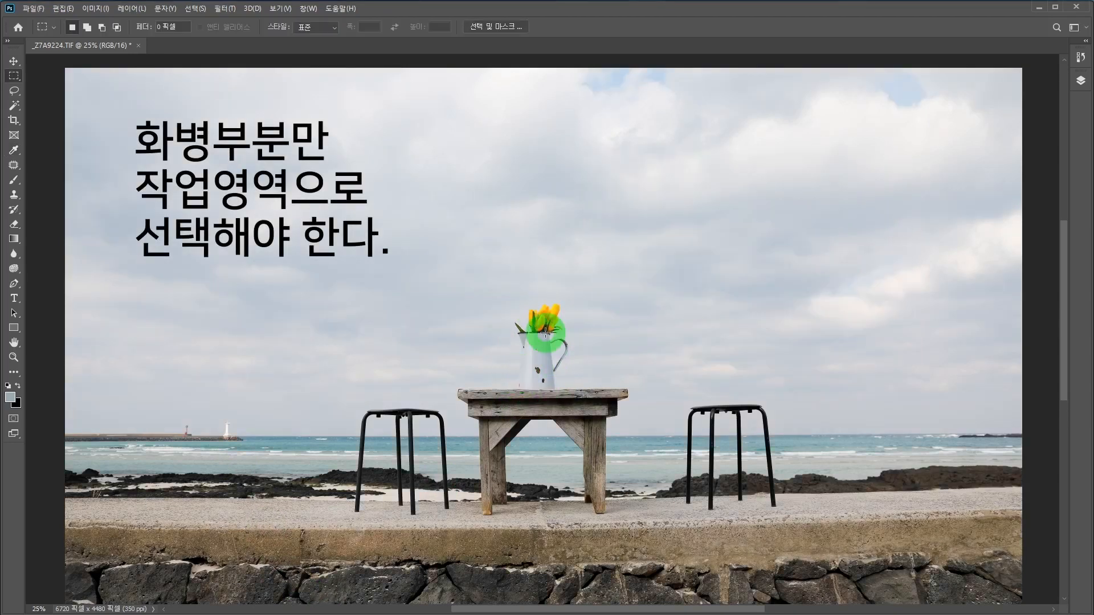
{"action": "left_click_drag", "start_coordinate": [477, 291], "coordinate": [614, 414]}
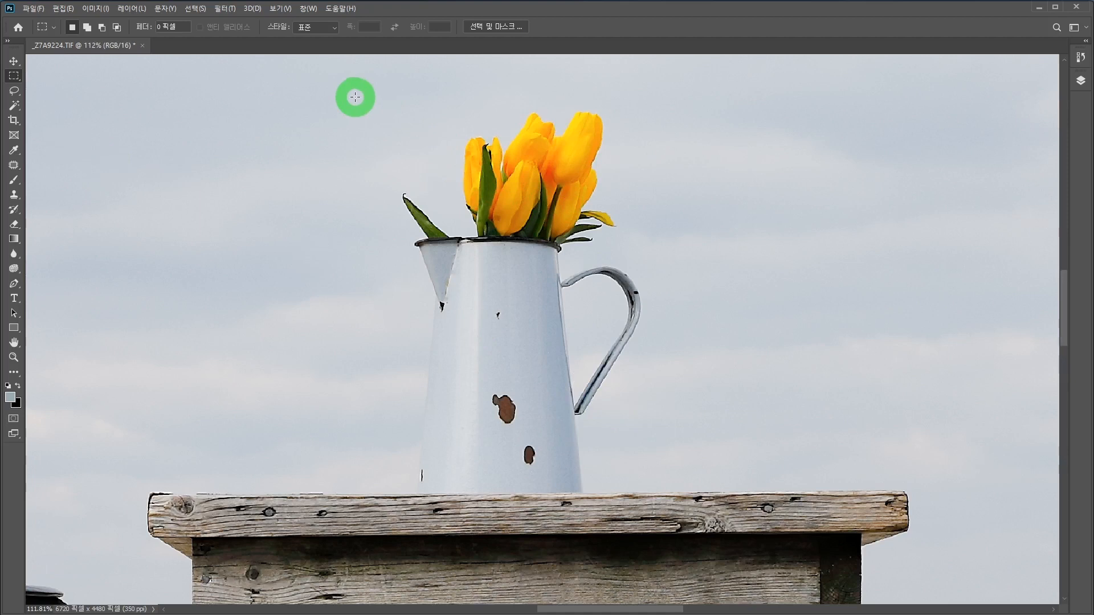
{"action": "left_click_drag", "start_coordinate": [352, 73], "coordinate": [676, 285]}
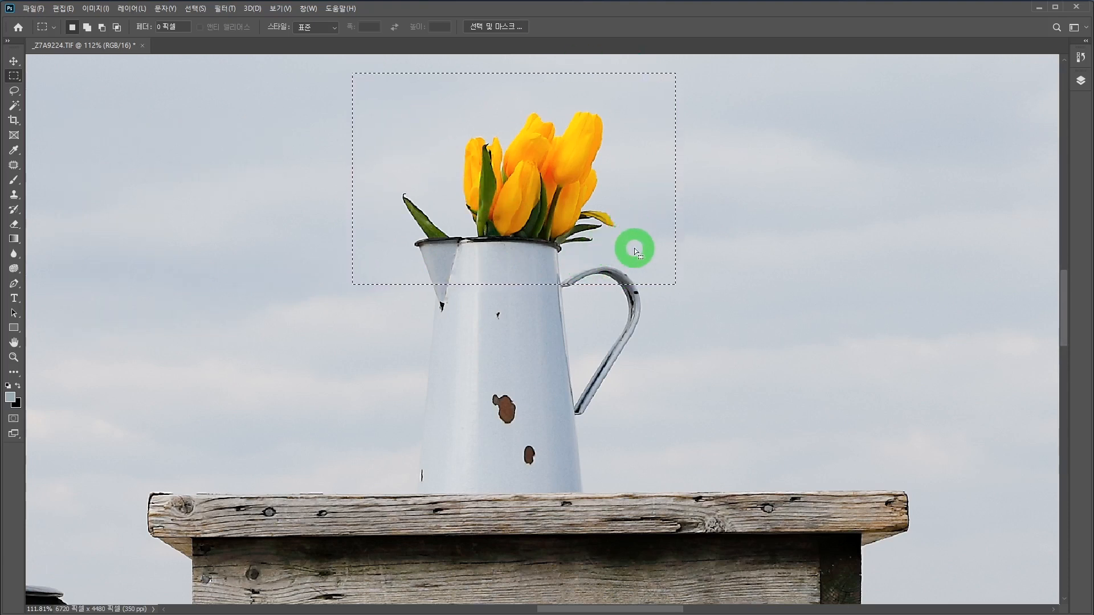
{"action": "left_click_drag", "start_coordinate": [340, 69], "coordinate": [703, 311]}
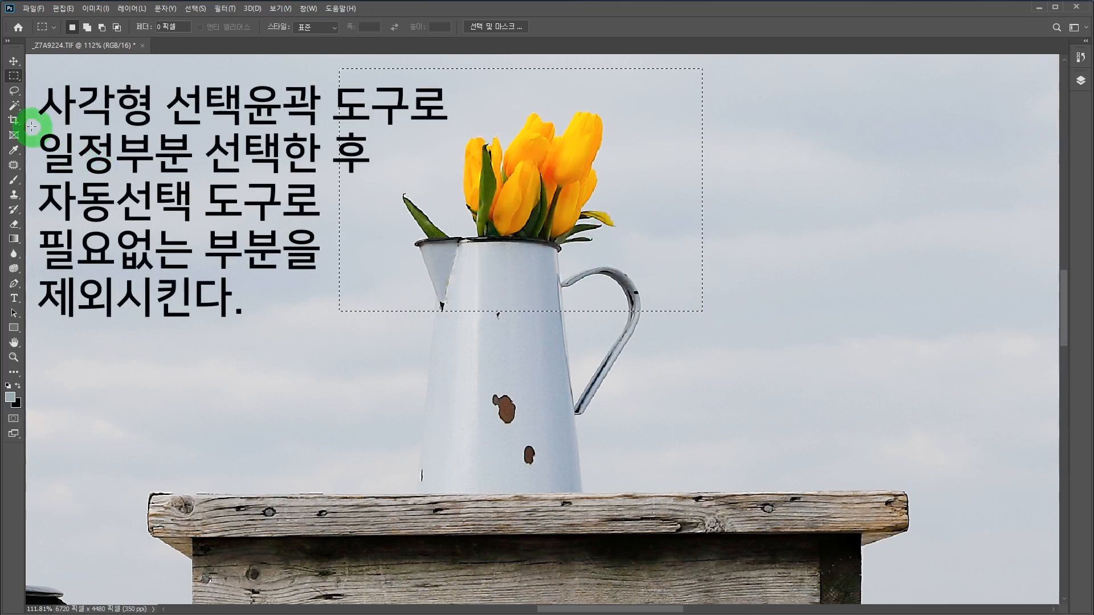
Step: Subtract the sky around the tulips and inside the handle from the rectangular selection with the Magic Wand at tolerance 32
{"action": "left_click", "coordinate": [15, 106]}
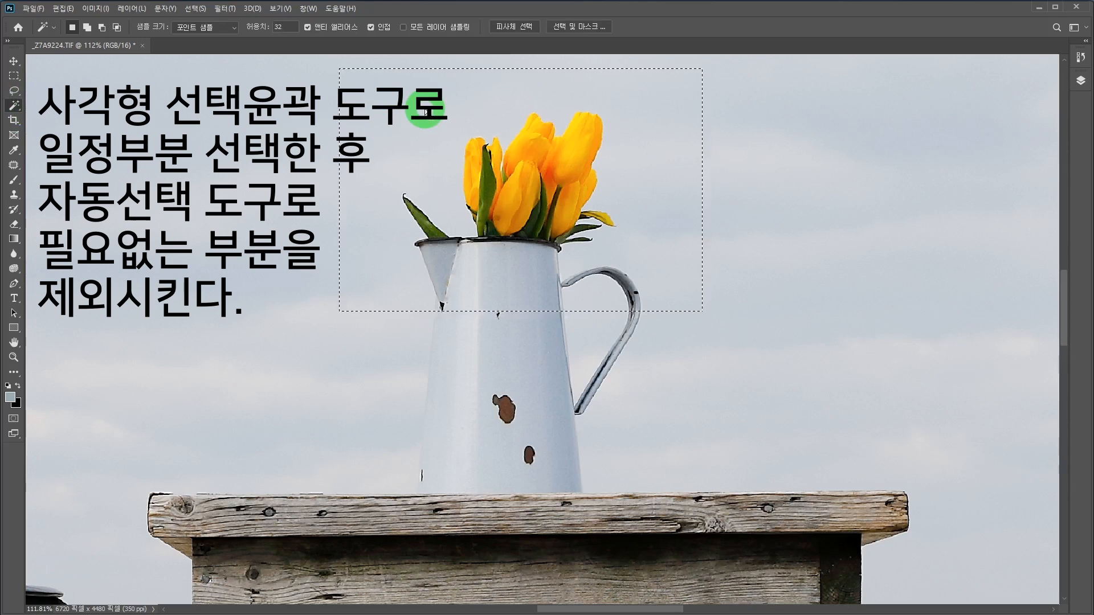
{"action": "left_click", "coordinate": [412, 131], "text": "alt"}
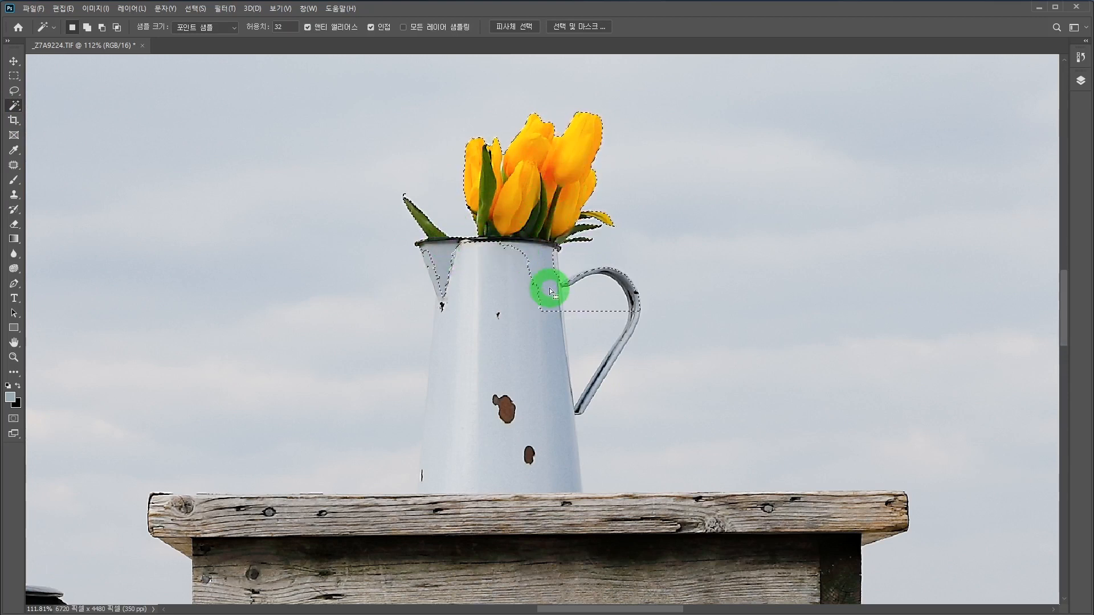
{"action": "left_click", "coordinate": [592, 296], "text": "alt"}
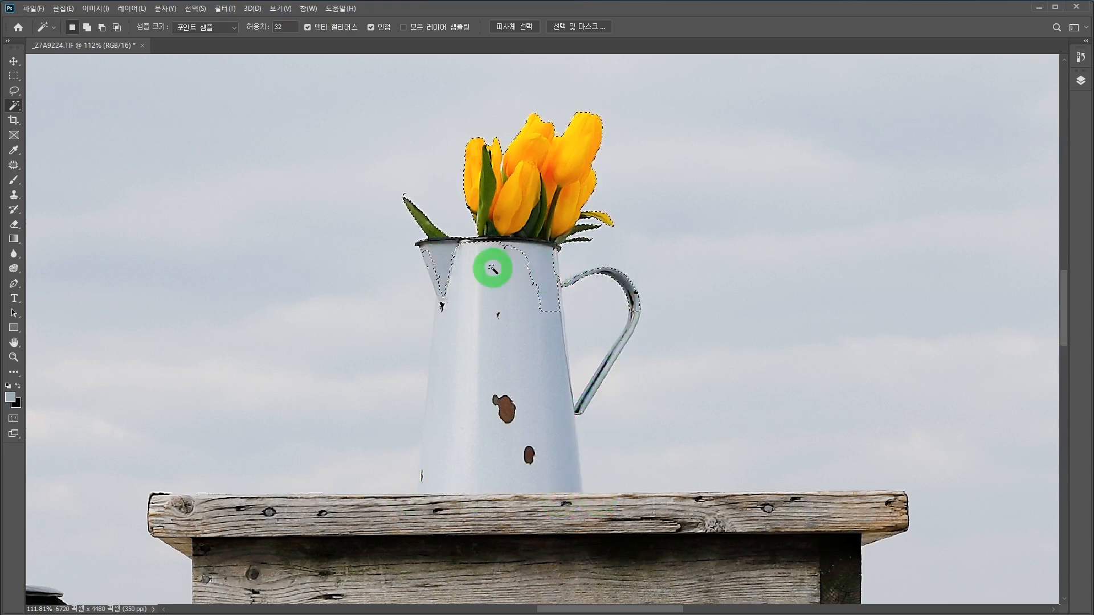
Step: Start a straight-edged Lasso outline that adds to the selection, from the spout down the jug's left side and along its base
{"action": "left_click", "coordinate": [513, 308], "text": "ctrl"}
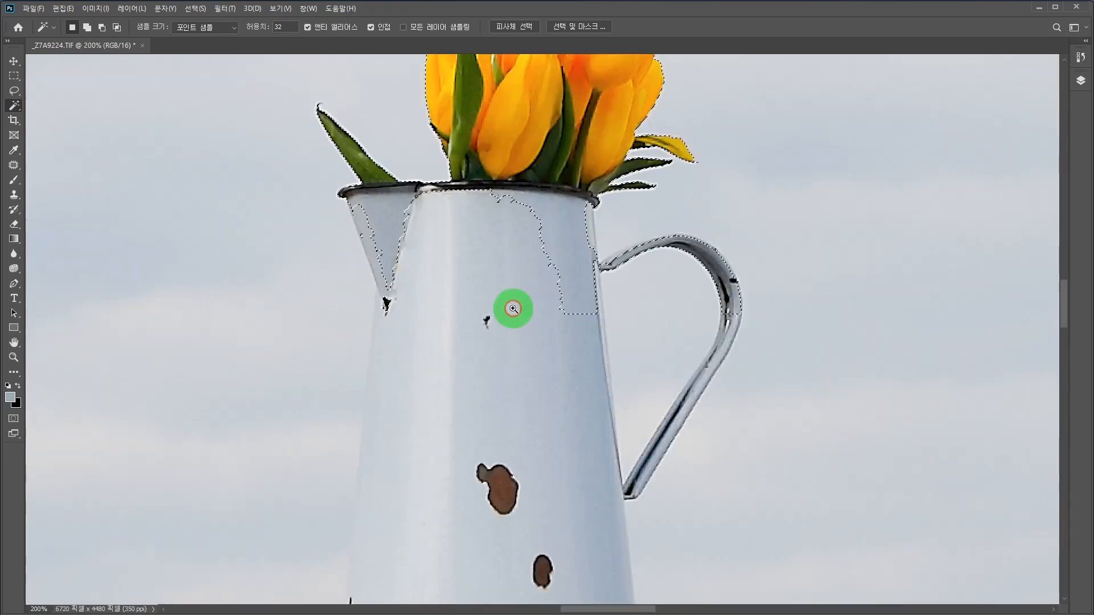
{"action": "left_click", "coordinate": [512, 308], "text": "ctrl"}
{"action": "mouse_move", "coordinate": [386, 258]}
{"action": "left_mouse_down"}
{"action": "mouse_move", "coordinate": [467, 269]}
{"action": "mouse_move", "coordinate": [459, 296]}
{"action": "left_mouse_up"}
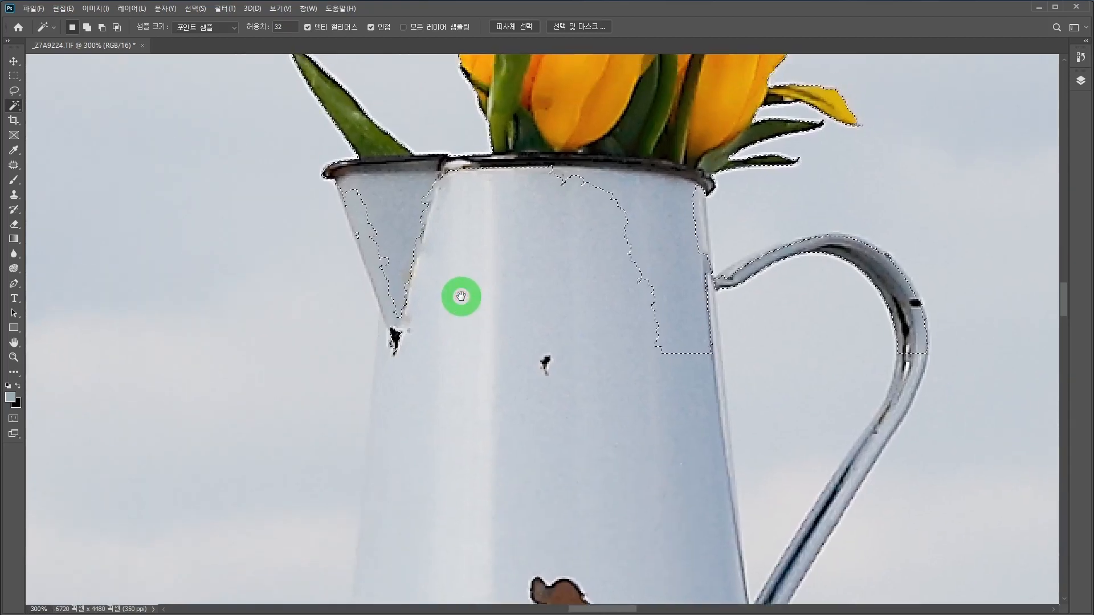
{"action": "left_click", "coordinate": [16, 92]}
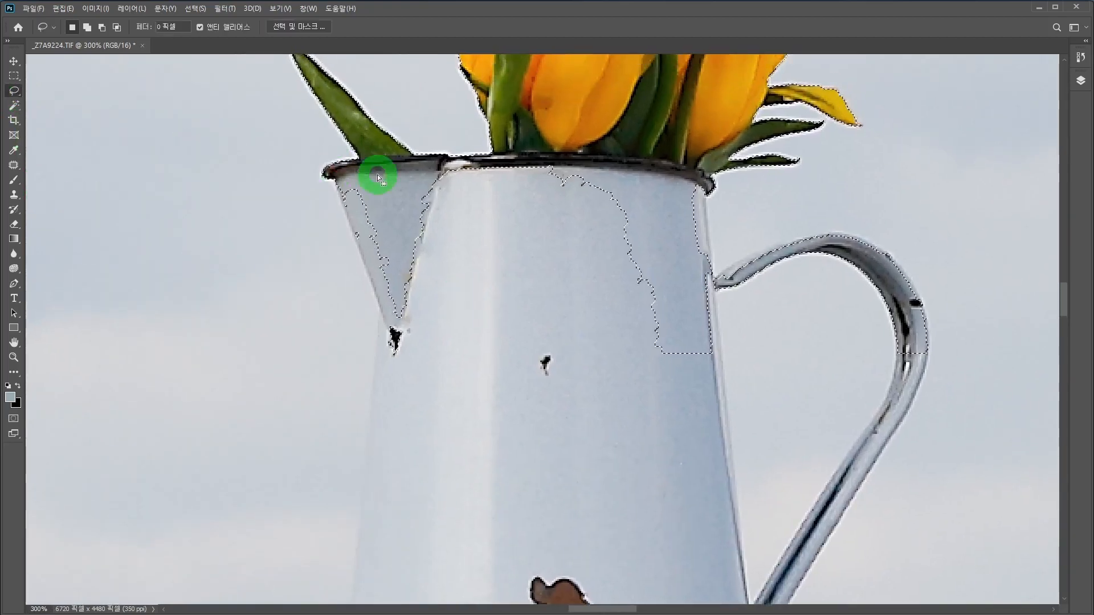
{"action": "left_click", "coordinate": [346, 173], "text": "shift"}
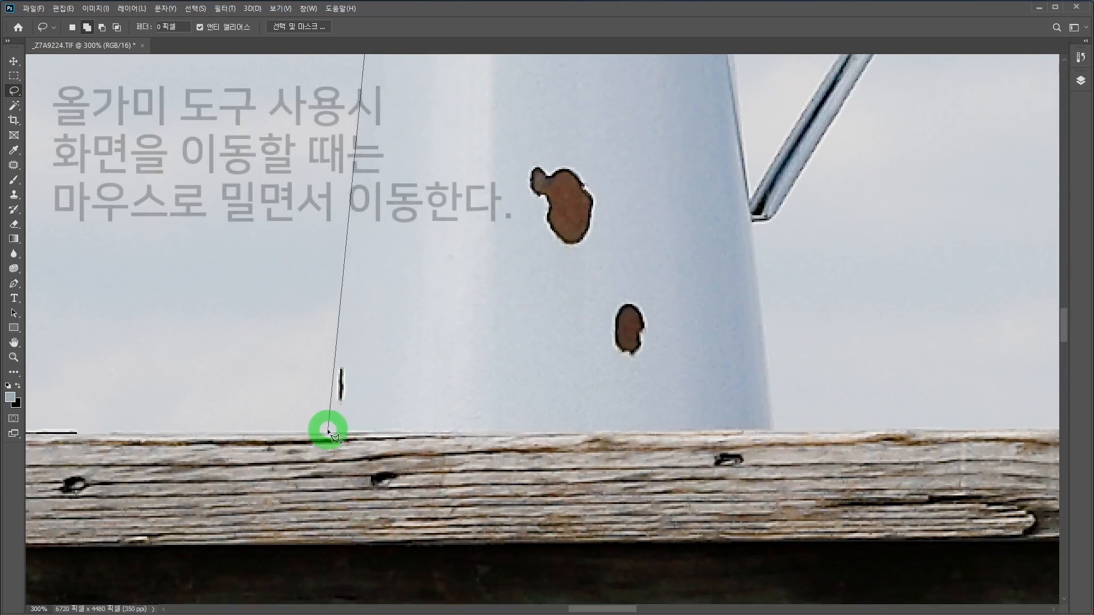
{"action": "left_click", "coordinate": [328, 430]}
{"action": "left_click", "coordinate": [743, 427]}
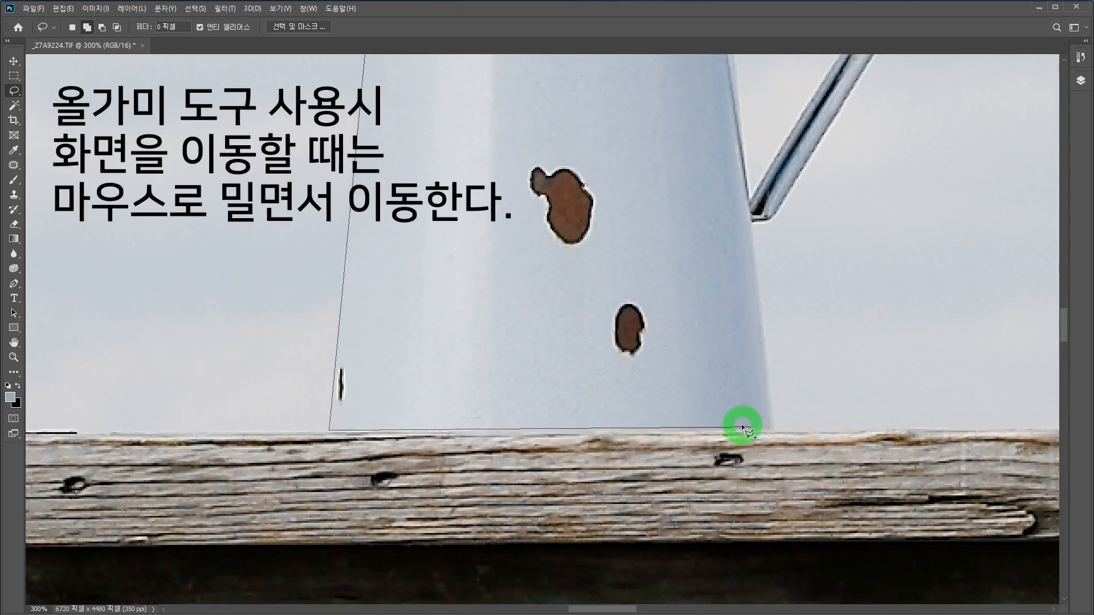
{"action": "left_click", "coordinate": [774, 430]}
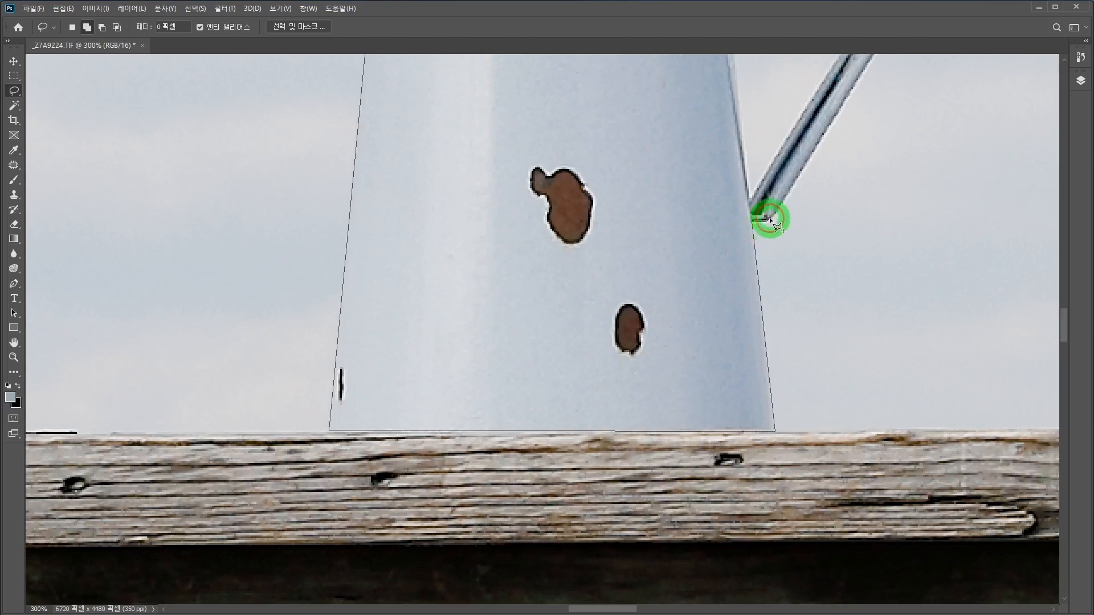
Step: Continue the Lasso outline around the handle's outer edge and along the jug's rim, and close it to add the jug body
{"action": "left_click", "coordinate": [778, 214]}
{"action": "left_click", "coordinate": [834, 119]}
{"action": "scroll", "coordinate": [889, 111], "scroll_direction": "up", "scroll_amount": 9}
{"action": "scroll", "coordinate": [923, 399], "scroll_direction": "down", "scroll_amount": 7}
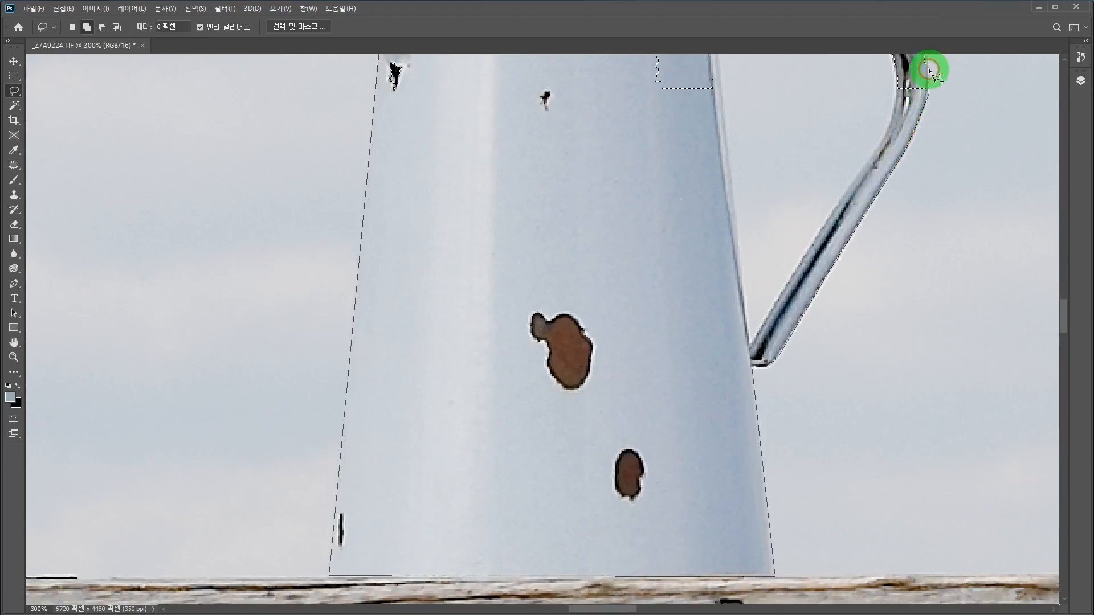
{"action": "scroll", "coordinate": [923, 80], "scroll_direction": "up", "scroll_amount": 2}
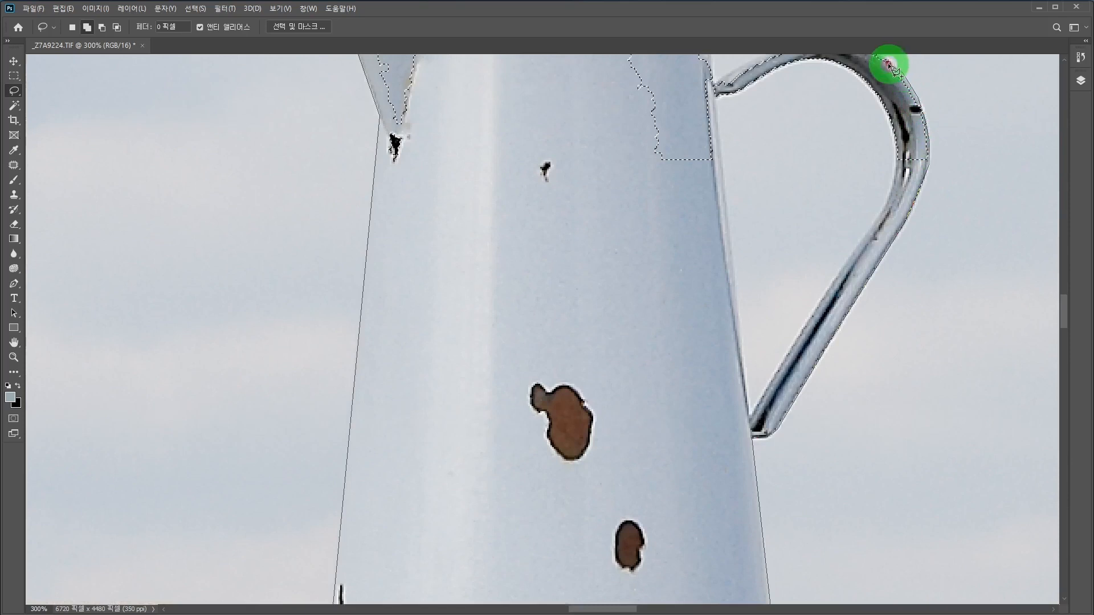
{"action": "scroll", "coordinate": [889, 62], "scroll_direction": "up", "scroll_amount": 5}
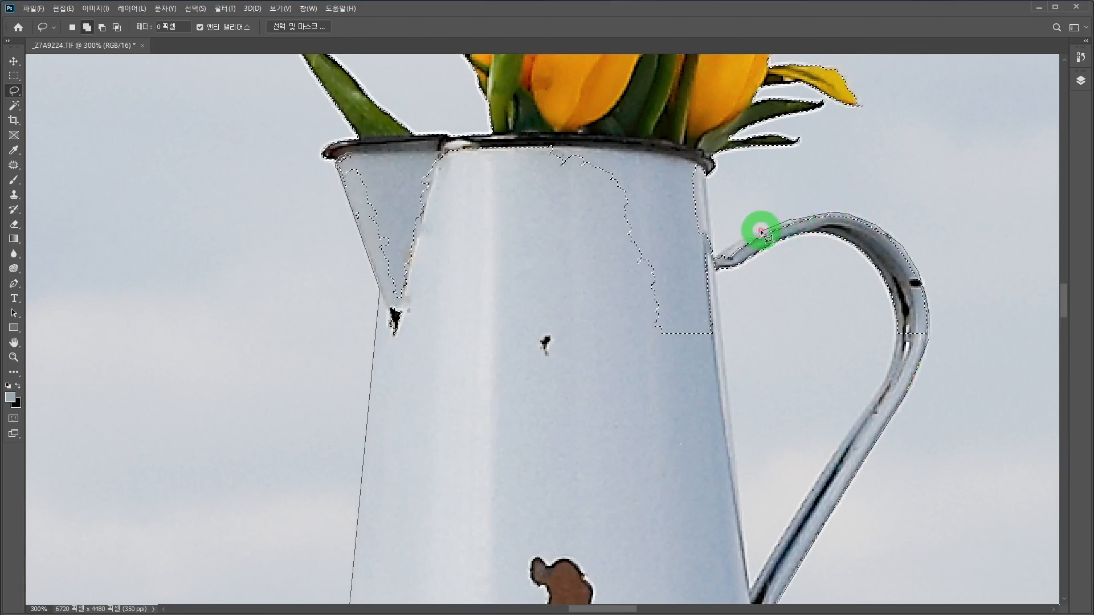
{"action": "left_click", "coordinate": [723, 252]}
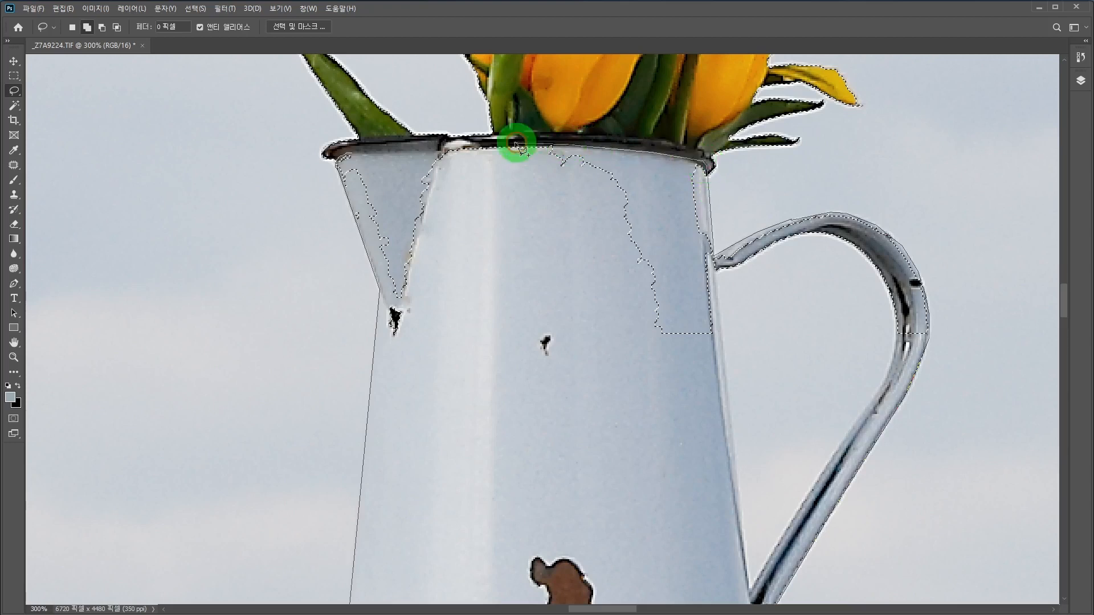
{"action": "left_click", "coordinate": [386, 145]}
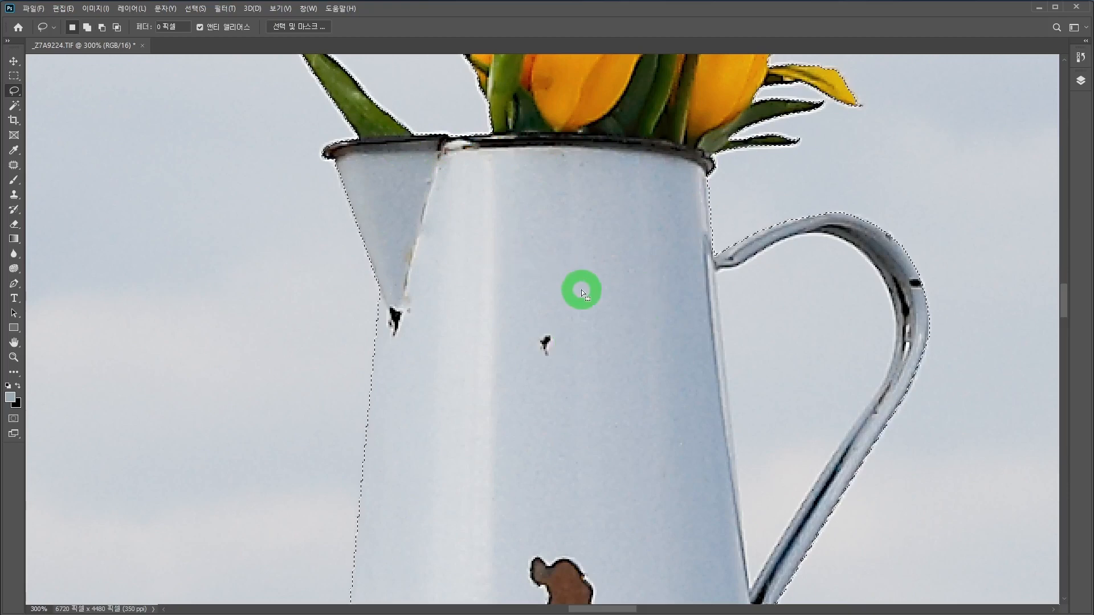
Step: Subtract the sky enclosed by the jug's handle from the selection with the Magic Wand
{"action": "left_click_drag", "start_coordinate": [670, 351], "coordinate": [522, 251]}
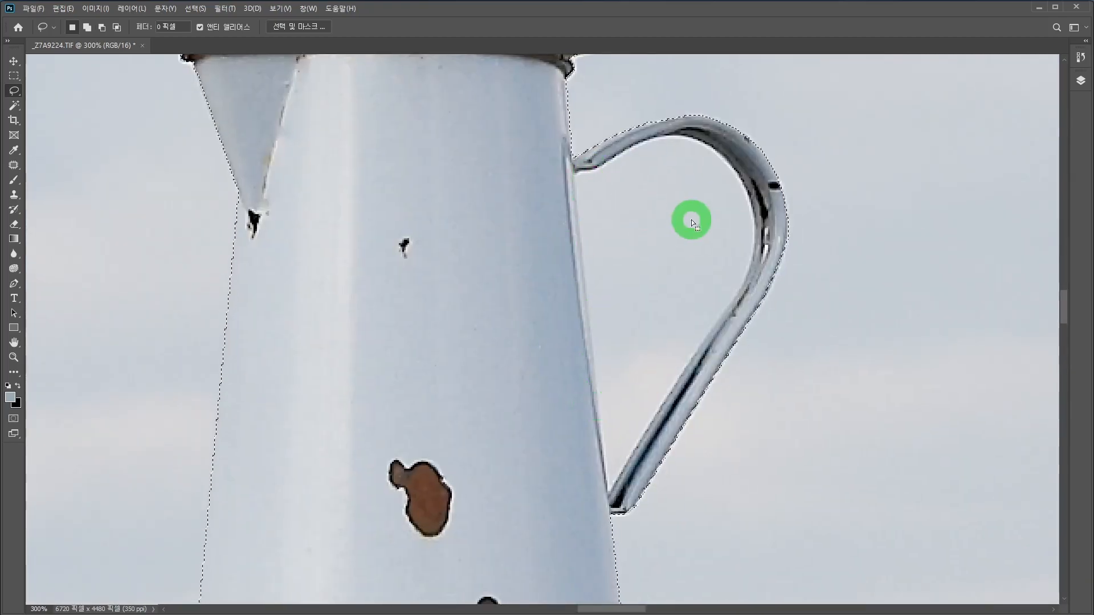
{"action": "left_click", "coordinate": [14, 106]}
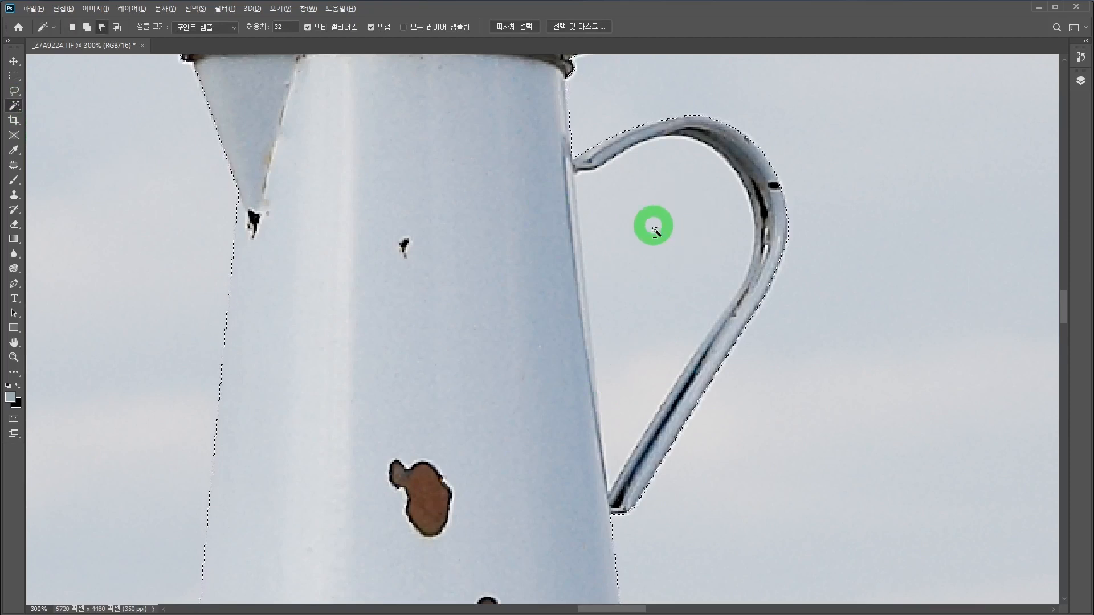
{"action": "left_click", "coordinate": [671, 222], "text": "alt"}
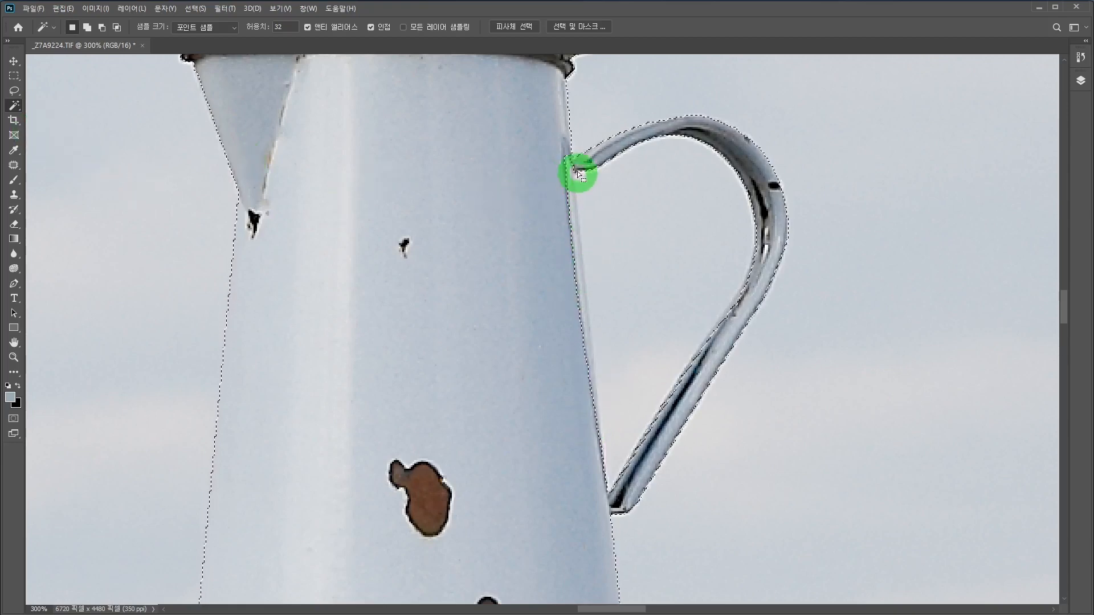
Step: Add the missing strip along the jug's right edge, between the two handle joints, to the selection with the Lasso
{"action": "left_click", "coordinate": [14, 91]}
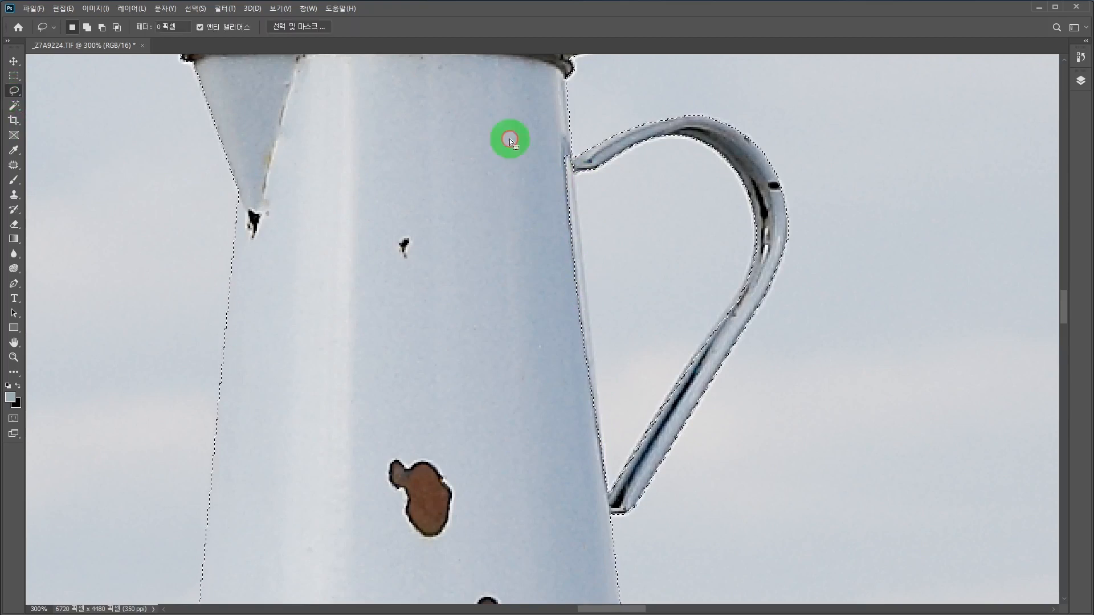
{"action": "left_click_drag", "start_coordinate": [505, 131], "coordinate": [535, 131]}
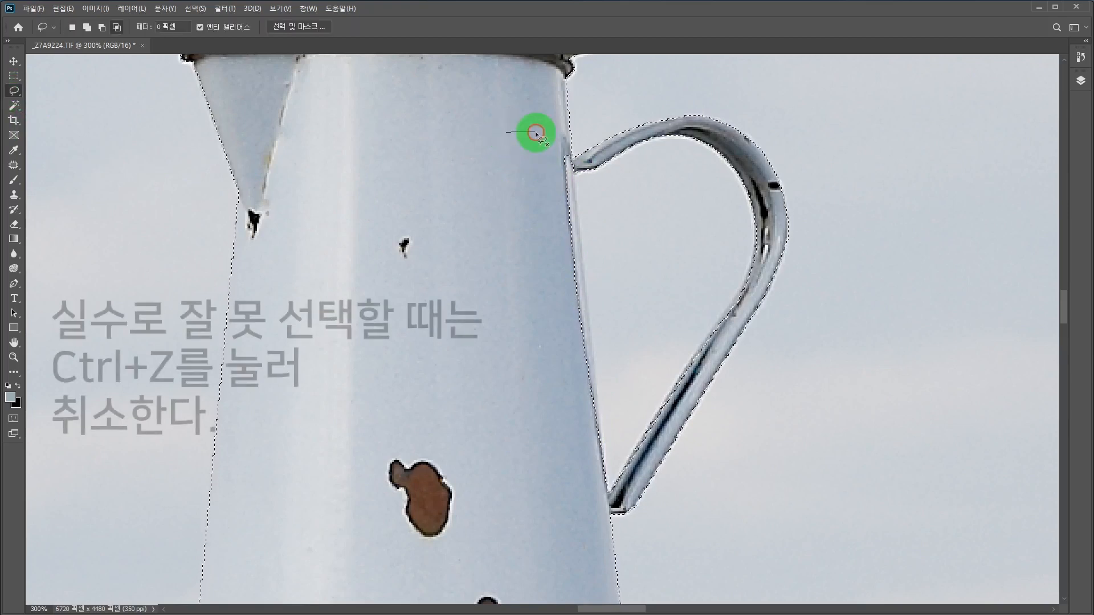
{"action": "left_click", "coordinate": [536, 233]}
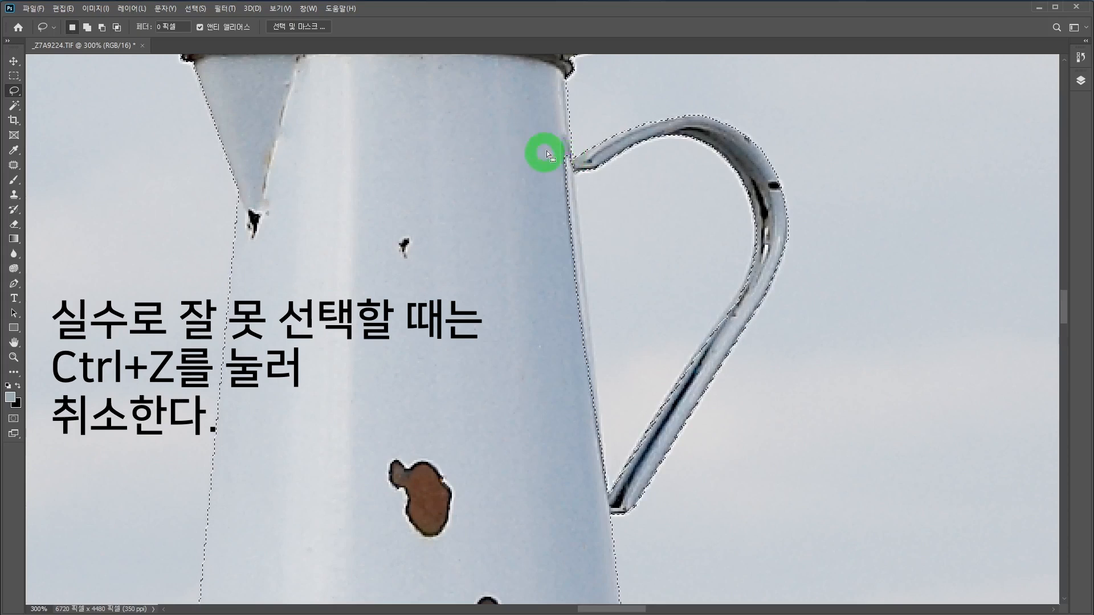
{"action": "key", "text": "shift"}
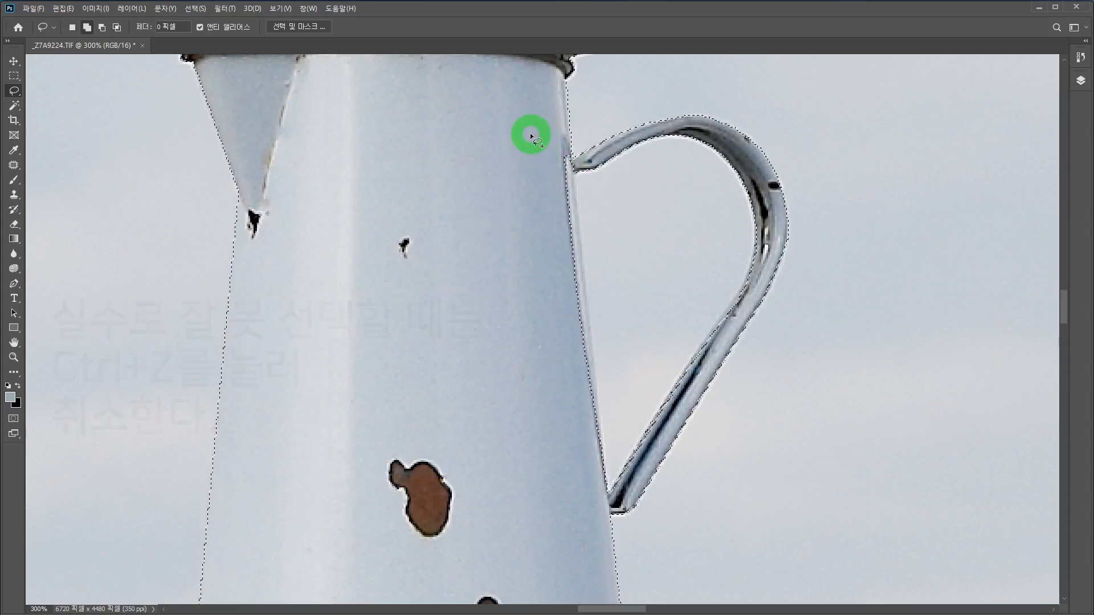
{"action": "left_click", "coordinate": [574, 165]}
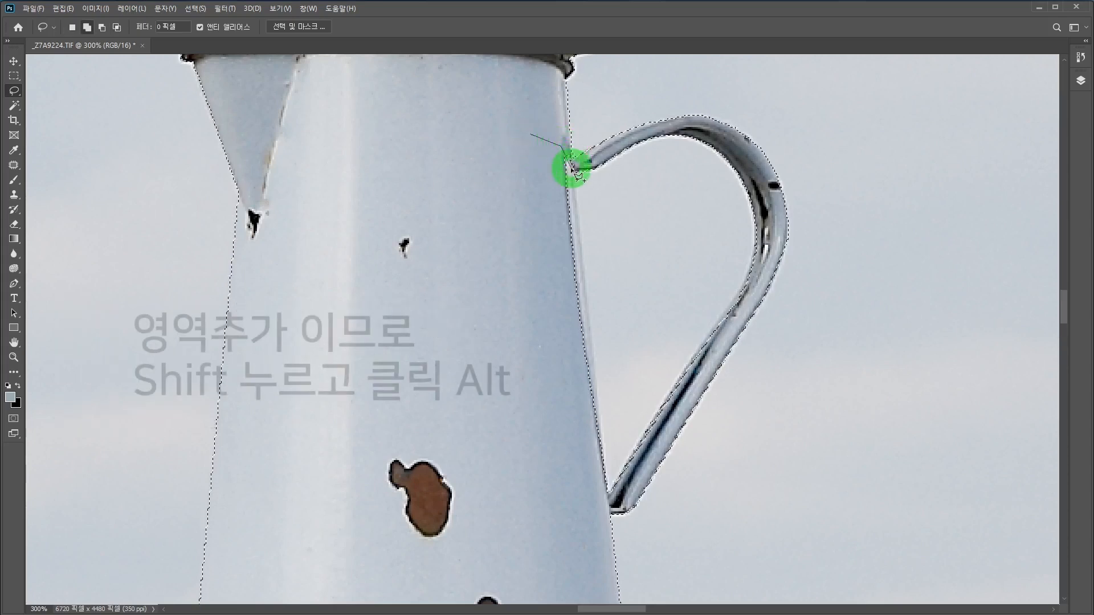
{"action": "left_click", "coordinate": [597, 383]}
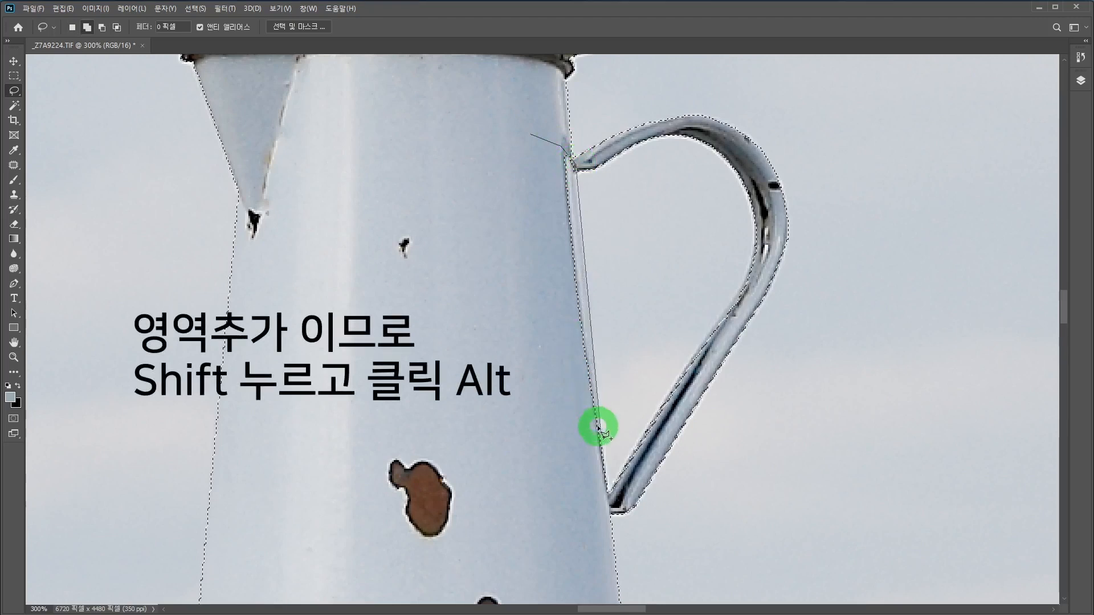
{"action": "left_click", "coordinate": [605, 492]}
{"action": "left_click_drag", "start_coordinate": [538, 462], "coordinate": [487, 252]}
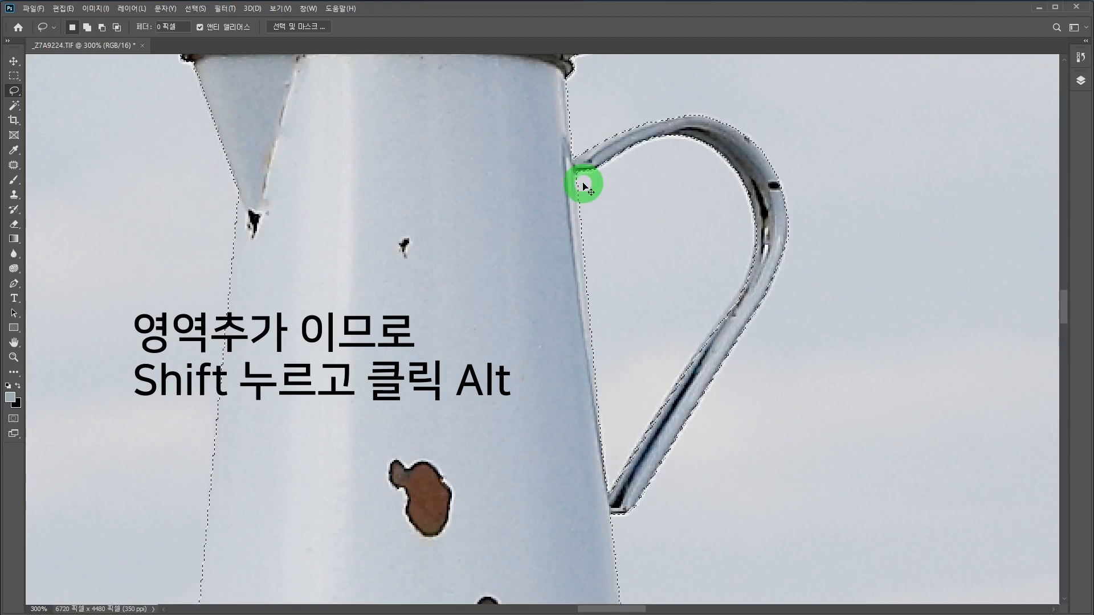
Step: Expand the Layers panel, then copy the selected tulips and jug and paste them onto a new layer
{"action": "key", "text": "ctrl+minus"}
{"action": "key", "text": "ctrl+minus"}
{"action": "key", "text": "ctrl+minus"}
{"action": "key", "text": "ctrl+minus"}
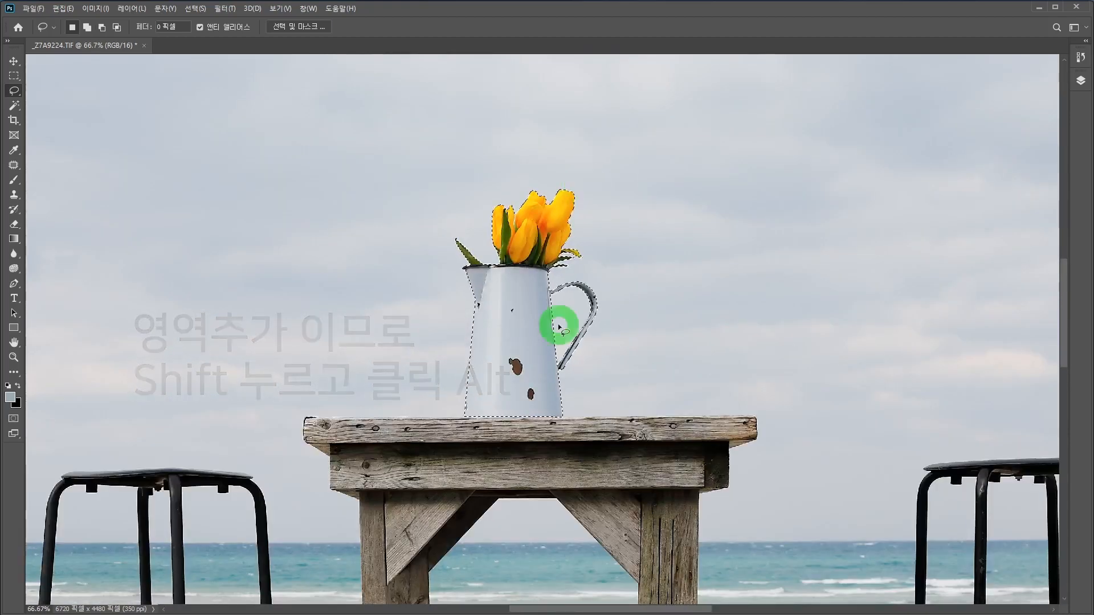
{"action": "key", "text": "ctrl+minus"}
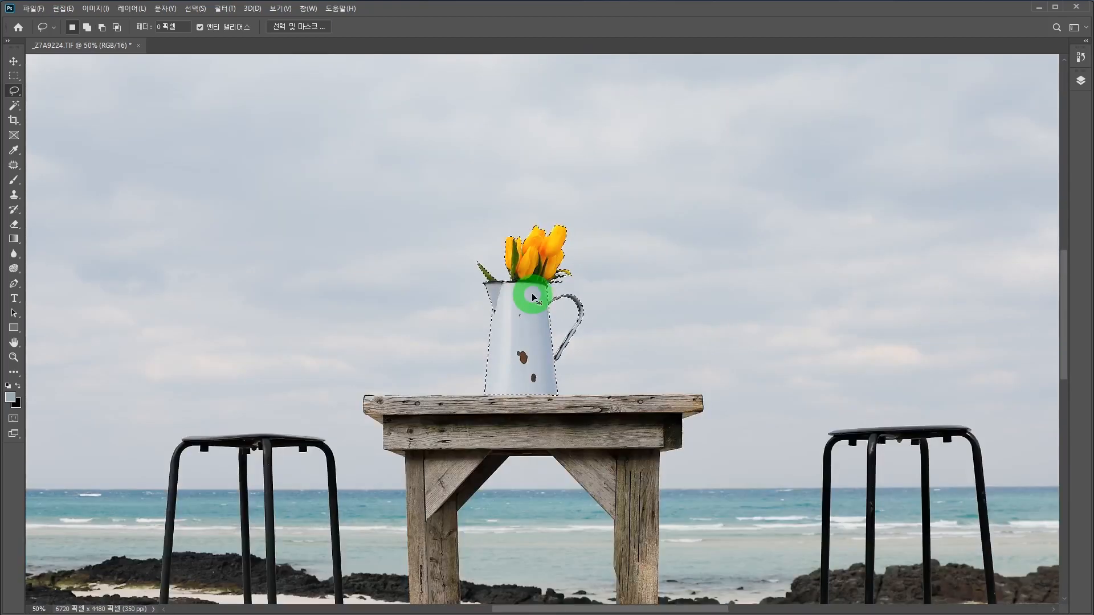
{"action": "key", "text": "ctrl+minus"}
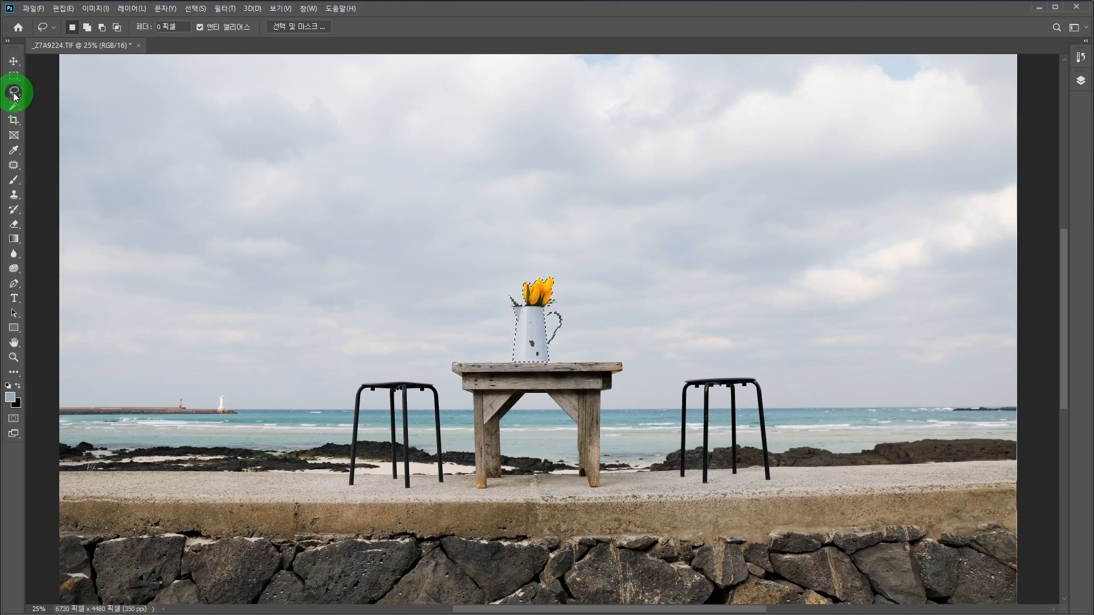
{"action": "mouse_move", "coordinate": [538, 272]}
{"action": "left_mouse_down"}
{"action": "mouse_move", "coordinate": [512, 326]}
{"action": "mouse_move", "coordinate": [563, 325]}
{"action": "mouse_move", "coordinate": [520, 319]}
{"action": "mouse_move", "coordinate": [558, 345]}
{"action": "mouse_move", "coordinate": [514, 365]}
{"action": "mouse_move", "coordinate": [558, 329]}
{"action": "mouse_move", "coordinate": [540, 318]}
{"action": "mouse_move", "coordinate": [546, 290]}
{"action": "left_mouse_up"}
{"action": "left_click", "coordinate": [1082, 81]}
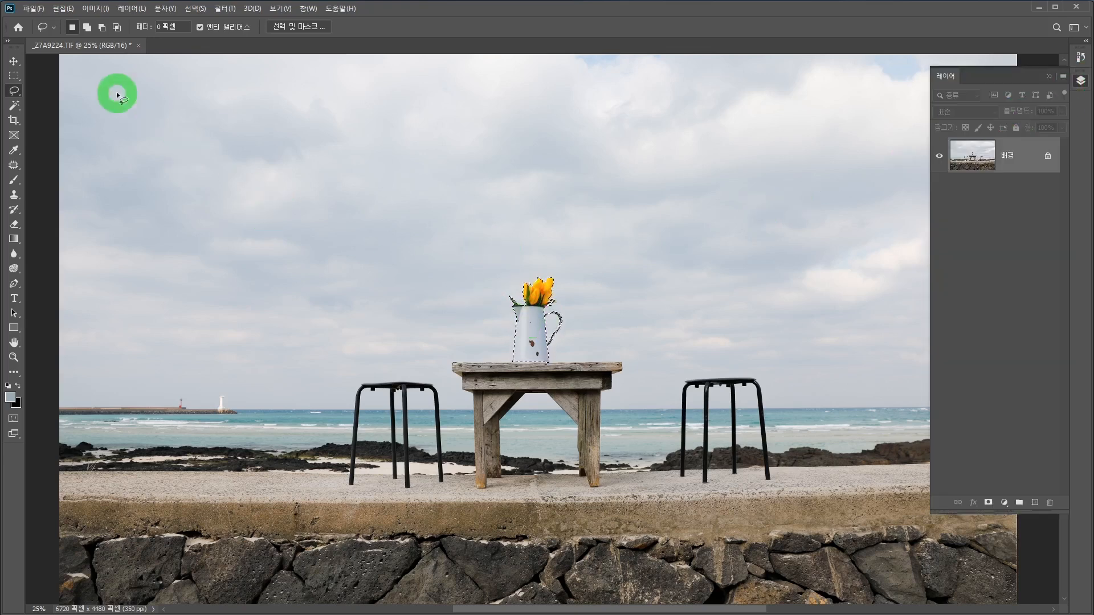
{"action": "left_click", "coordinate": [62, 13]}
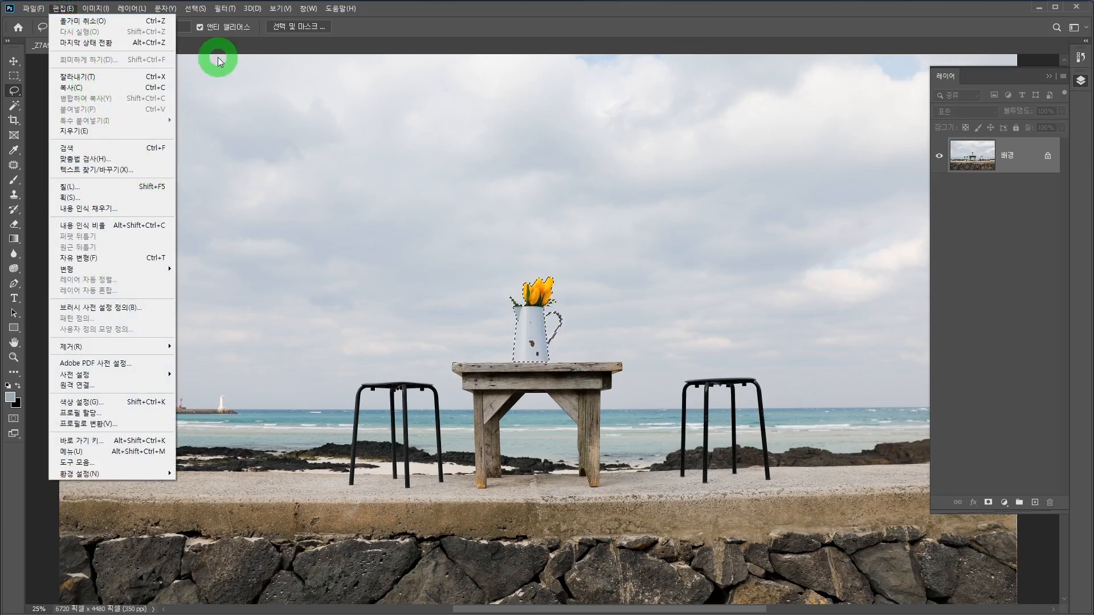
{"action": "left_click", "coordinate": [80, 88]}
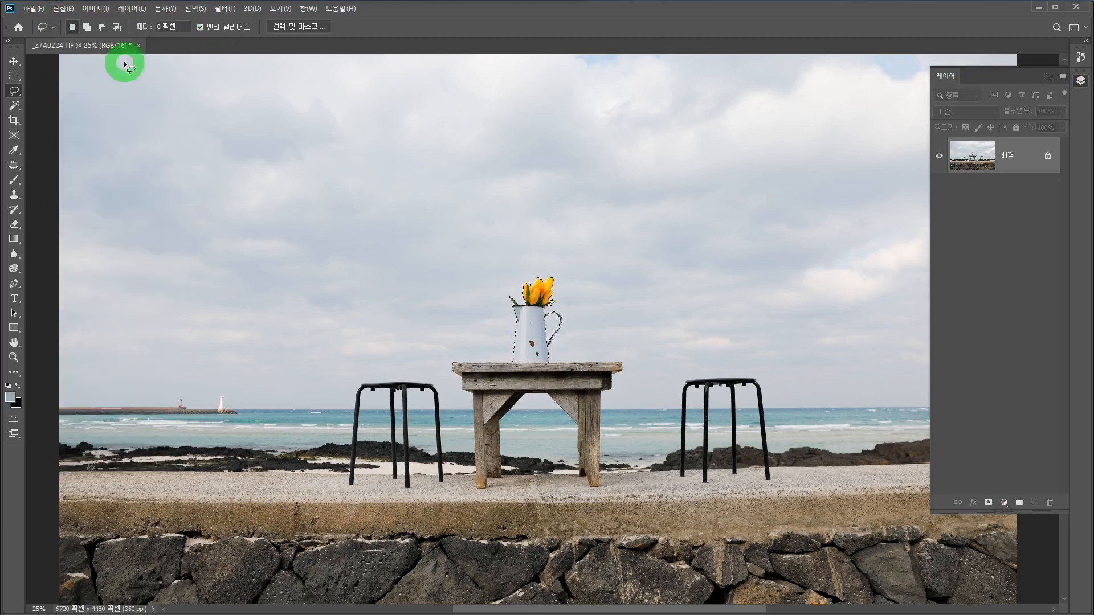
{"action": "left_click", "coordinate": [64, 9]}
{"action": "left_click", "coordinate": [82, 109]}
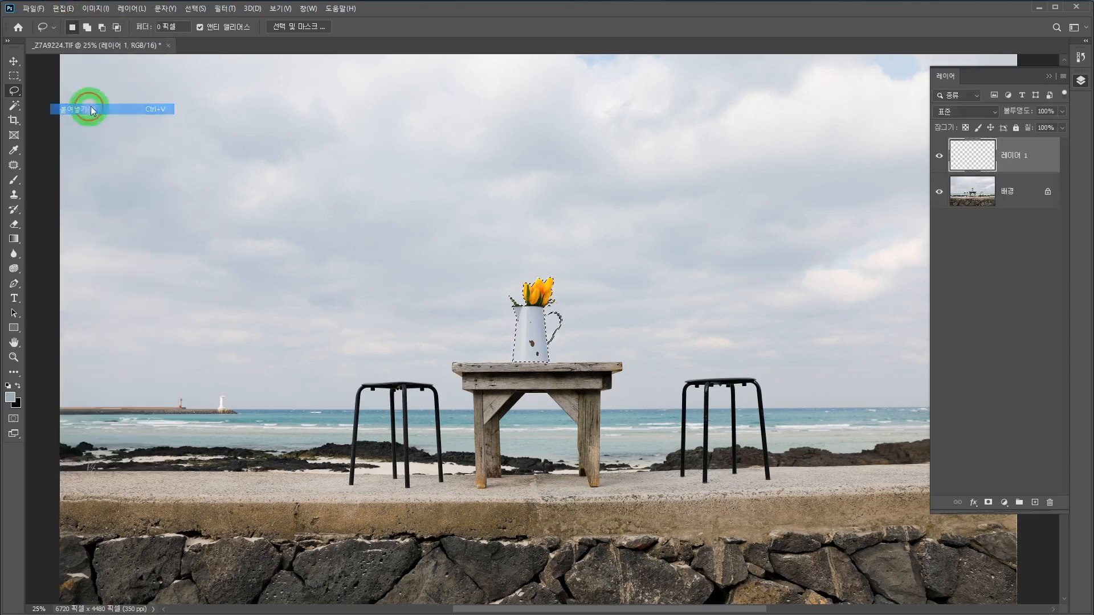
Step: Hide the background layer to check the jug cut-out, show it again and make it the active layer
{"action": "left_click", "coordinate": [940, 193]}
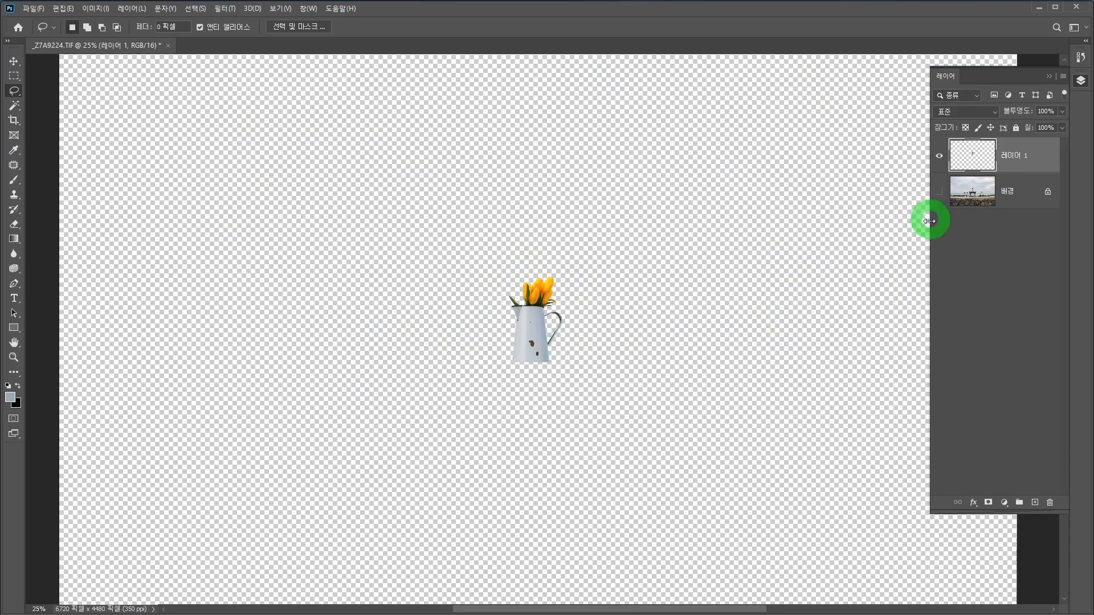
{"action": "left_click", "coordinate": [939, 192]}
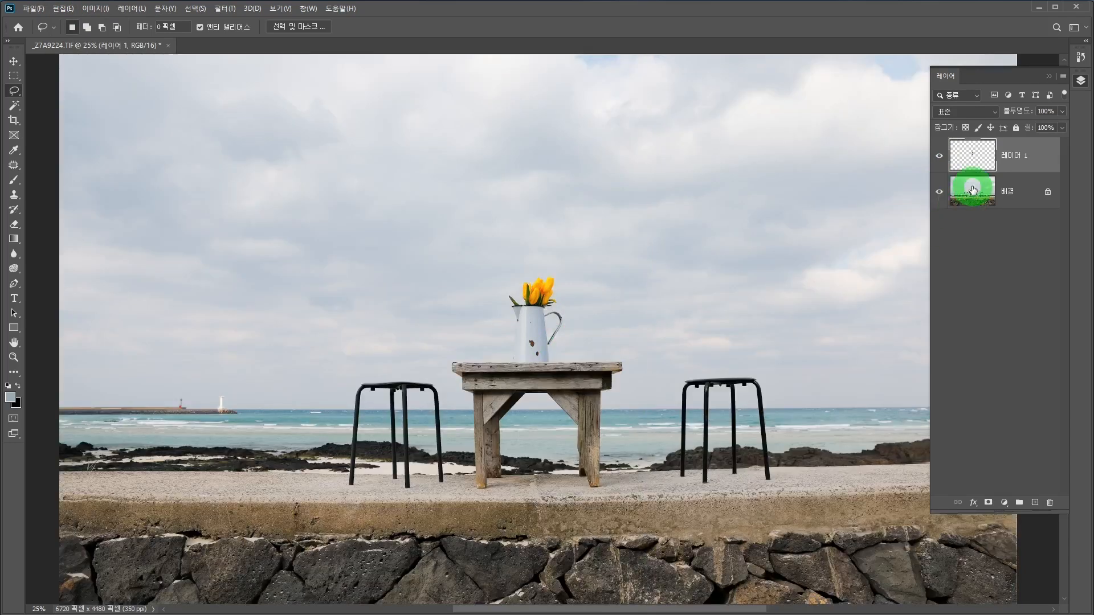
{"action": "left_click", "coordinate": [964, 185]}
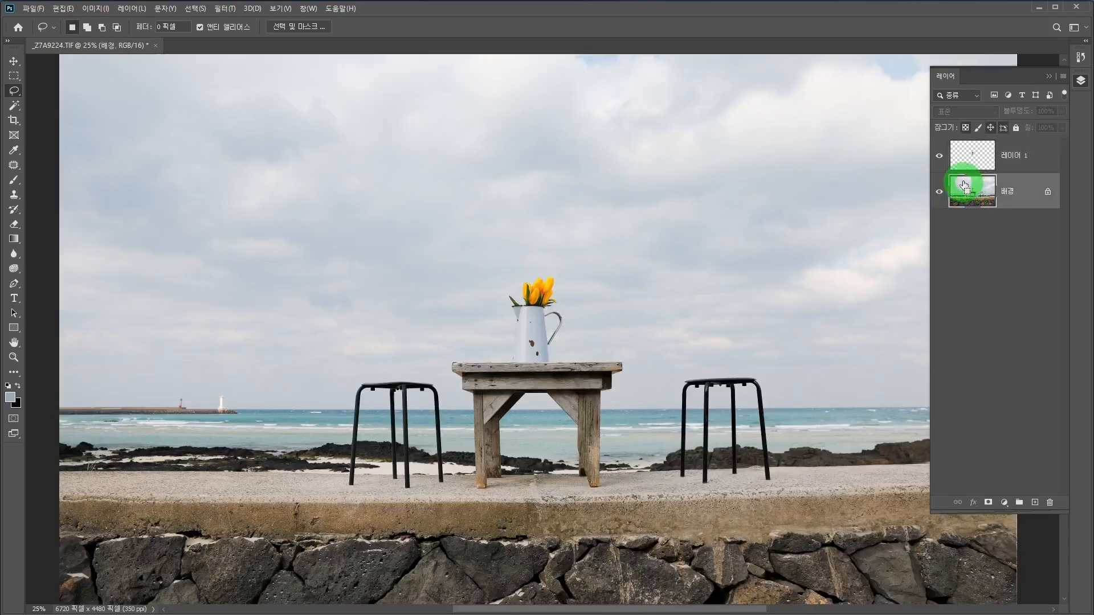
{"action": "key", "text": "ctrl+minus"}
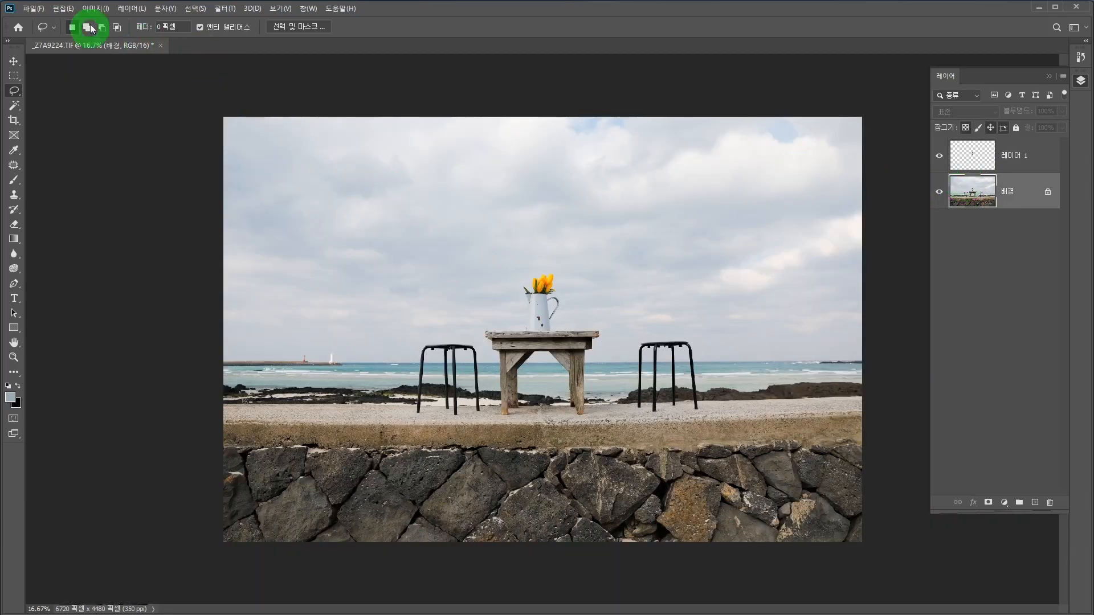
Step: Turn the background layer black and white by applying Hue/Saturation with saturation -100, and check the coloured tulips and jug against it
{"action": "left_click", "coordinate": [97, 9]}
{"action": "left_click", "coordinate": [98, 38]}
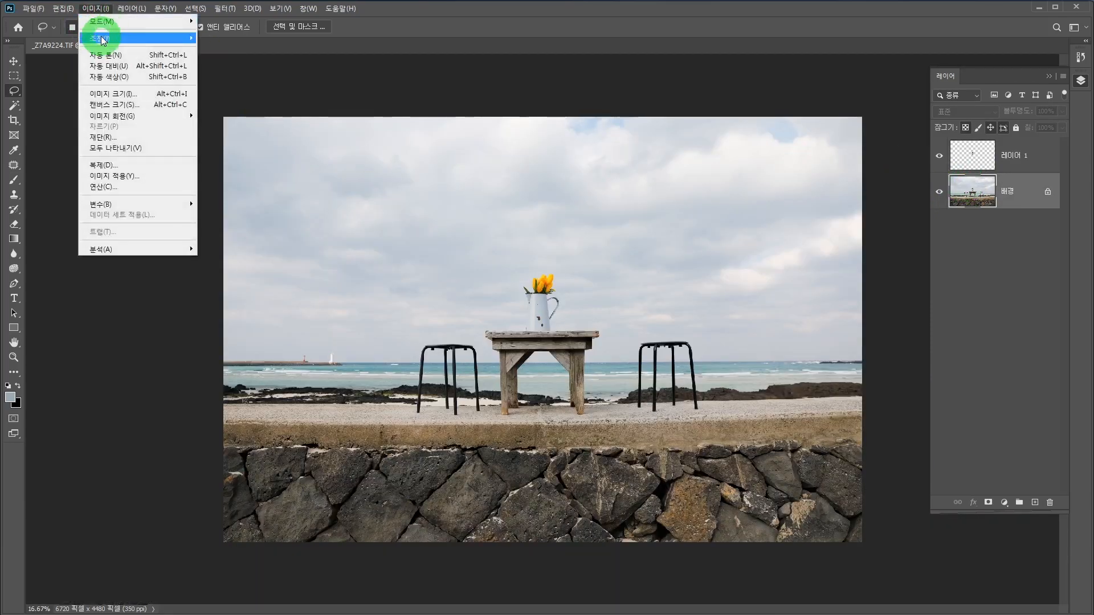
{"action": "left_click", "coordinate": [268, 103]}
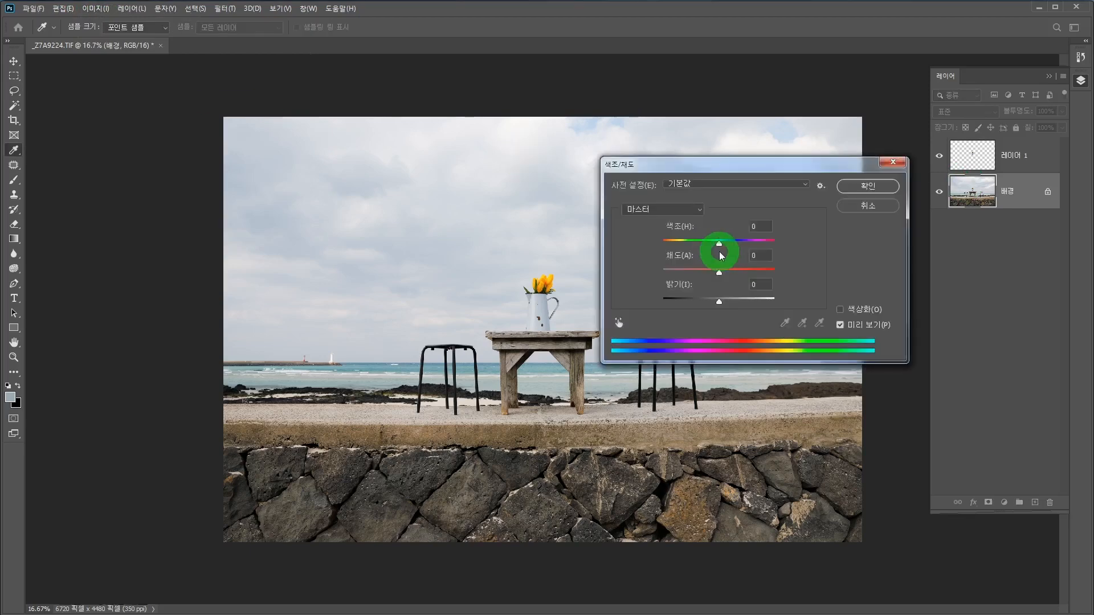
{"action": "left_click_drag", "start_coordinate": [719, 276], "coordinate": [649, 273]}
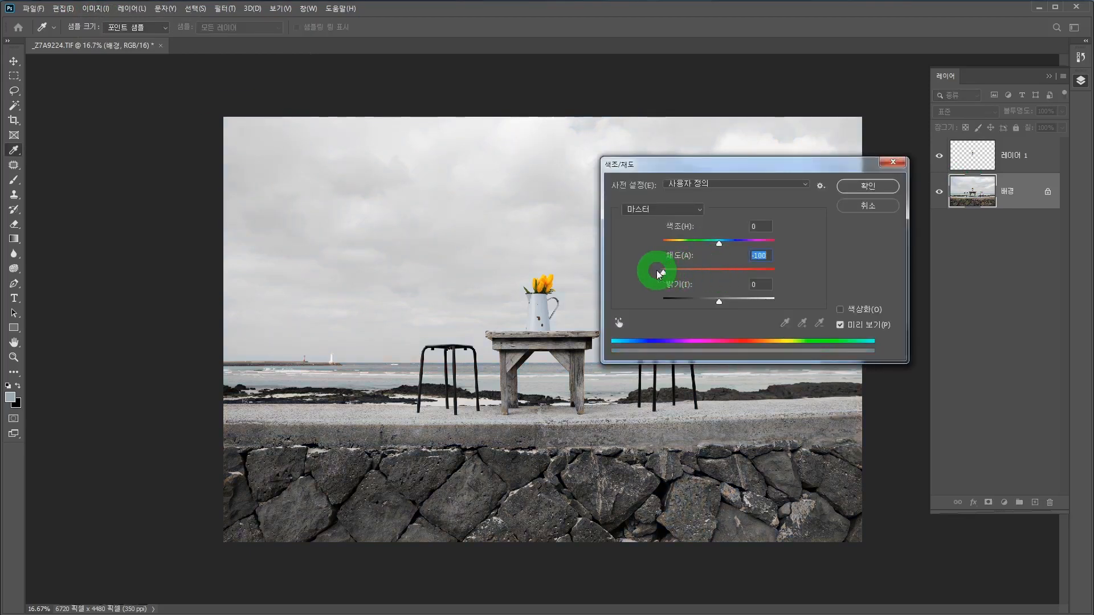
{"action": "left_click", "coordinate": [868, 188]}
{"action": "key", "text": "l"}
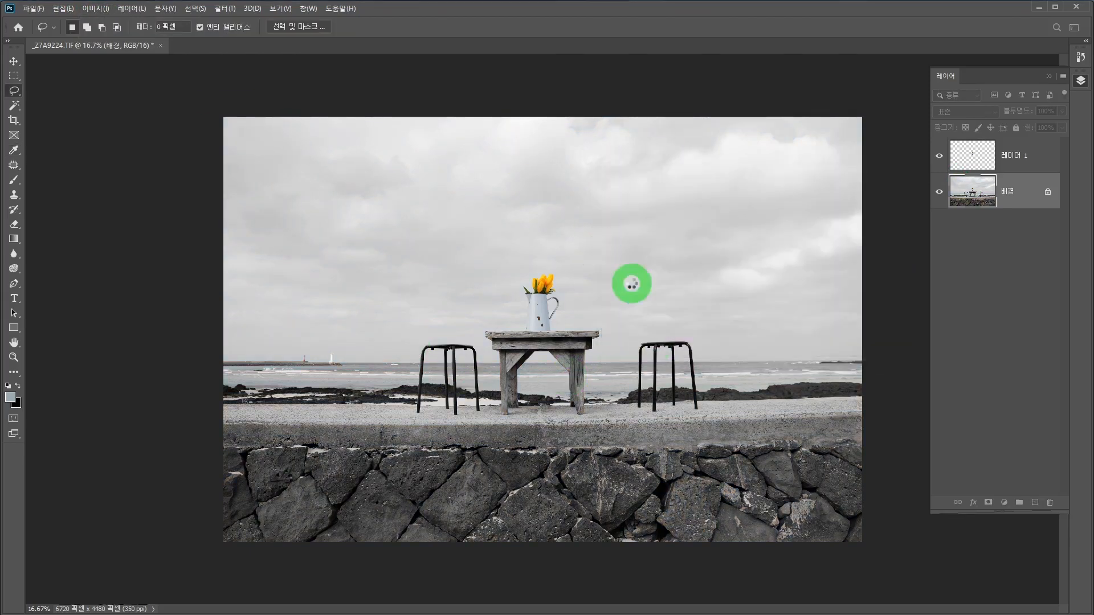
{"action": "scroll", "coordinate": [558, 349], "scroll_direction": "up", "scroll_amount": 1}
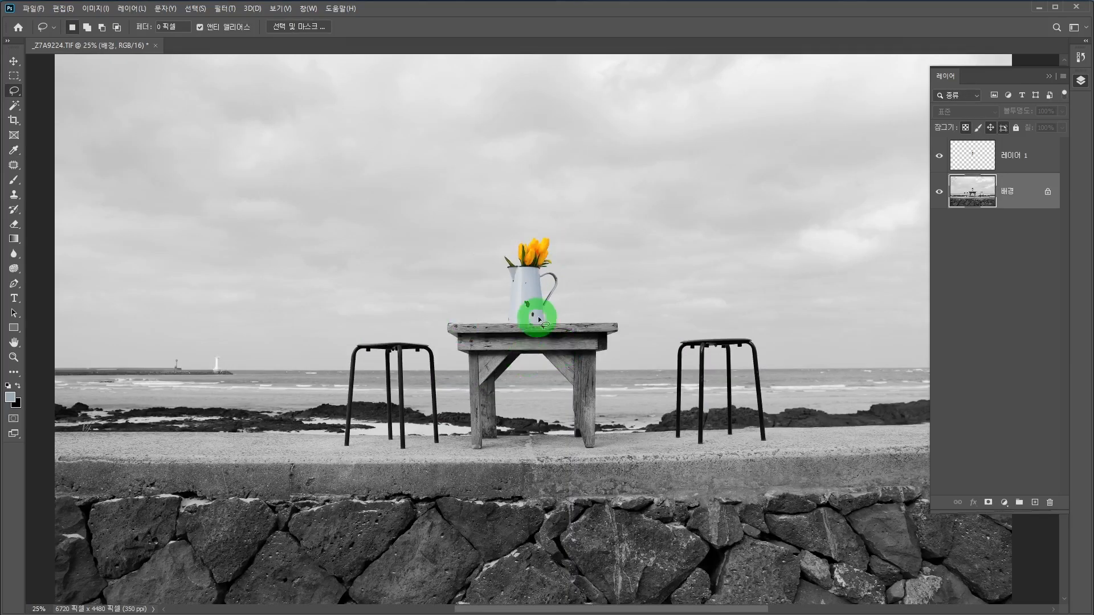
{"action": "scroll", "coordinate": [535, 319], "scroll_direction": "down", "scroll_amount": 1}
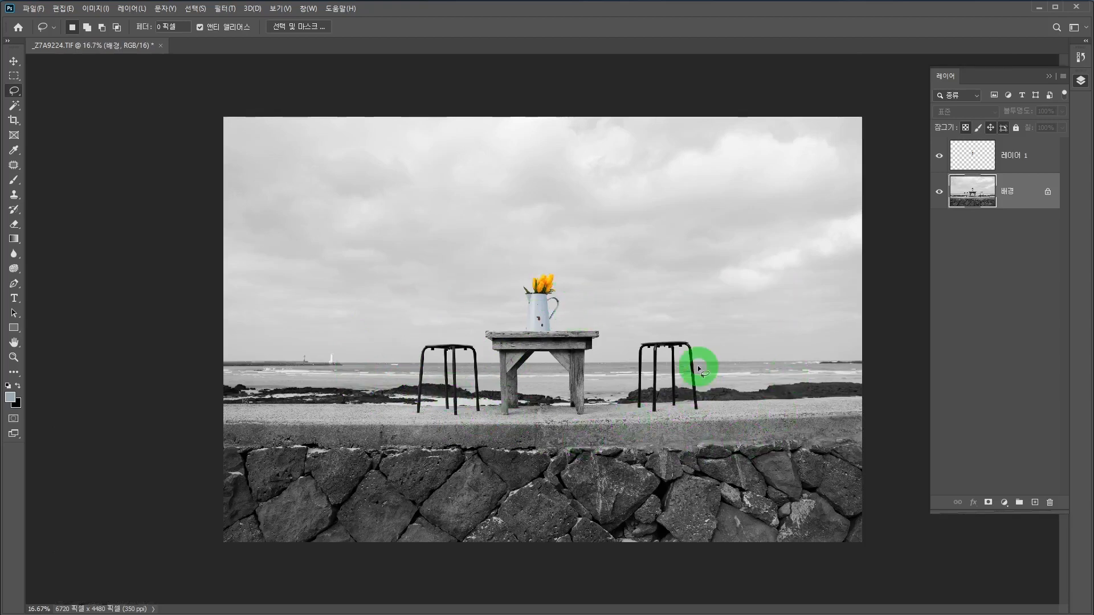
Step: Frame the table and both stools with a rectangular selection of about 5217 × 3834 px, centre it and crop the image to it
{"action": "left_click", "coordinate": [12, 120]}
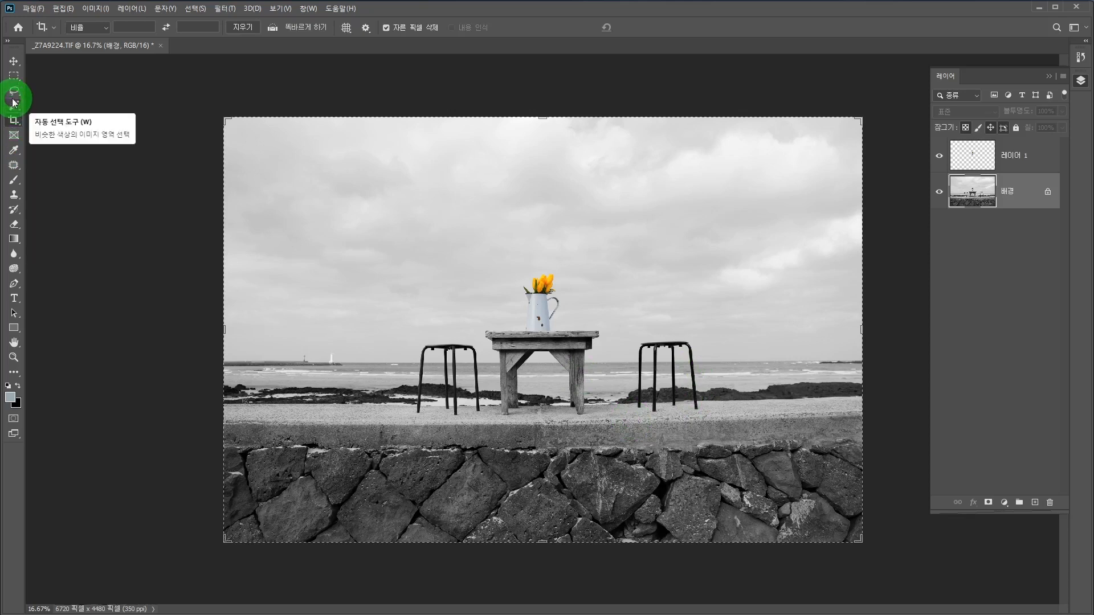
{"action": "left_click", "coordinate": [15, 77]}
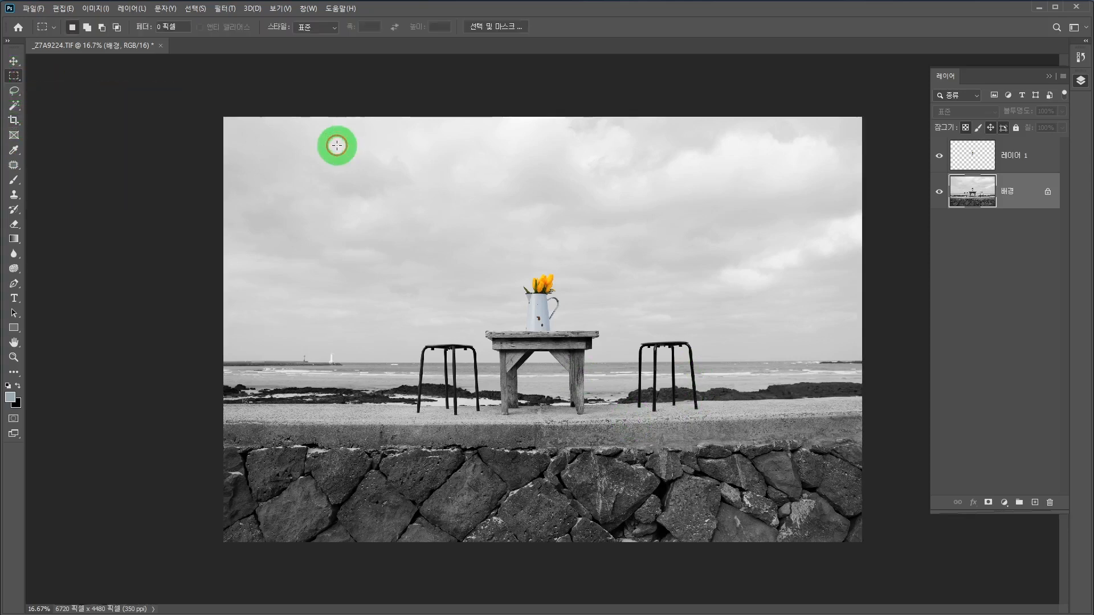
{"action": "left_click_drag", "start_coordinate": [330, 154], "coordinate": [825, 512]}
{"action": "left_click_drag", "start_coordinate": [654, 389], "coordinate": [615, 380]}
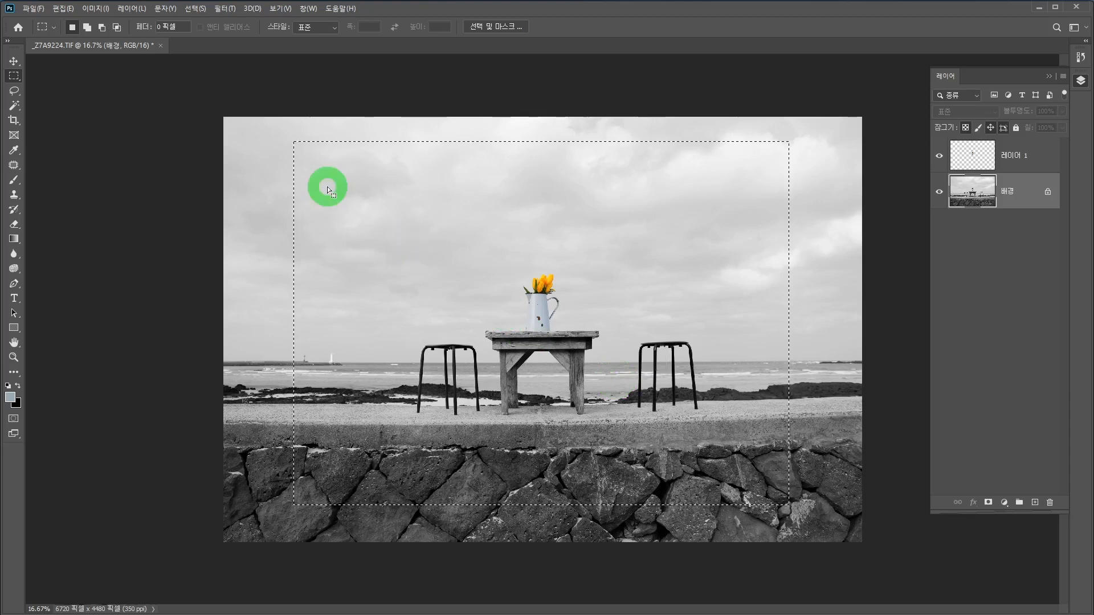
{"action": "left_click_drag", "start_coordinate": [473, 279], "coordinate": [469, 276]}
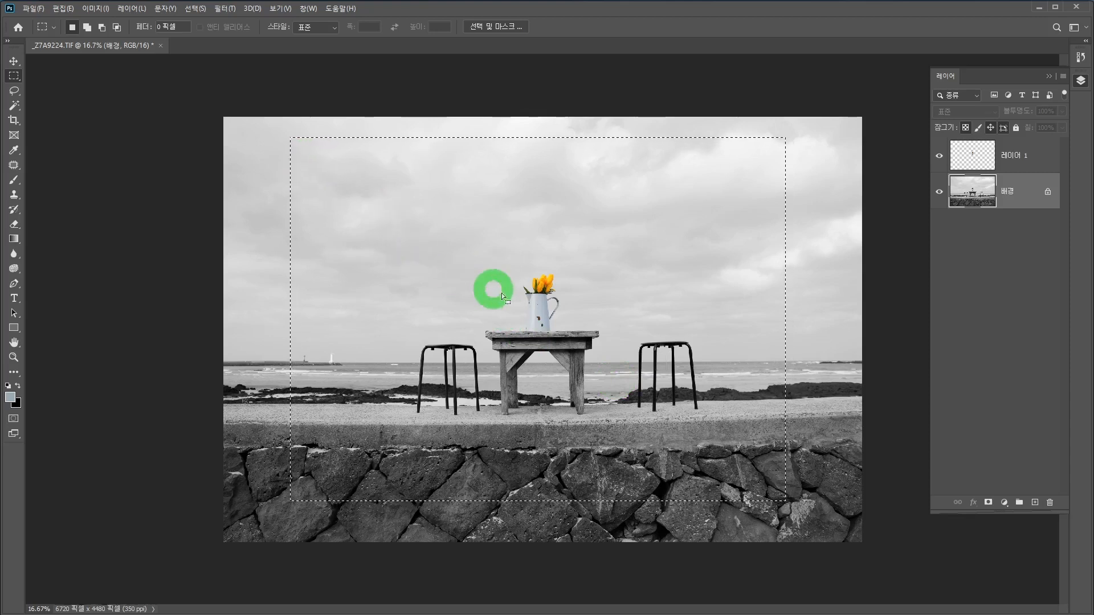
{"action": "left_click_drag", "start_coordinate": [538, 323], "coordinate": [548, 326]}
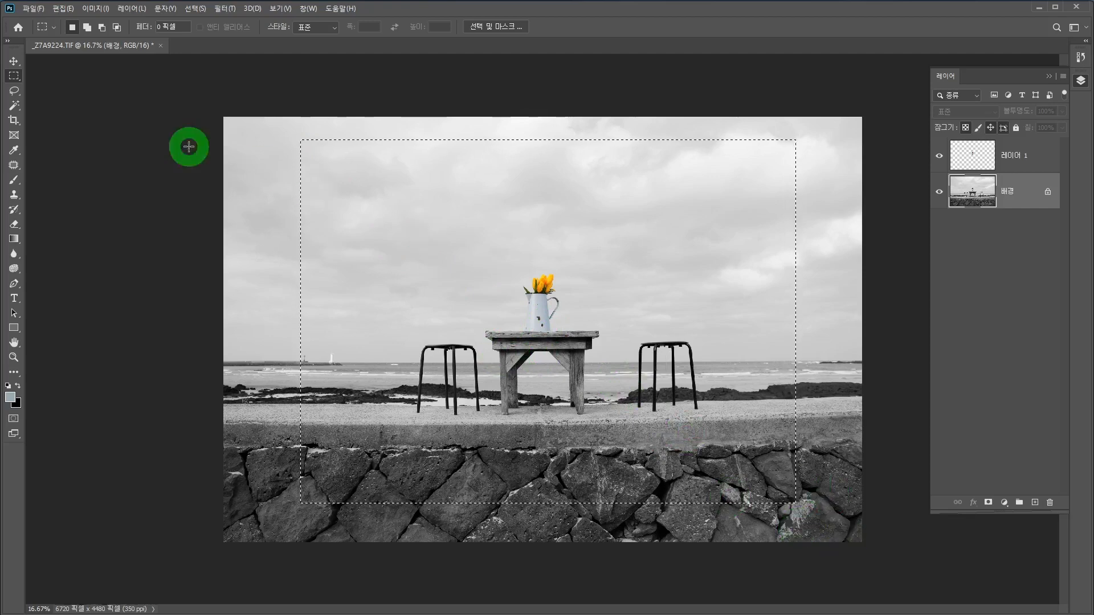
{"action": "left_click", "coordinate": [96, 8]}
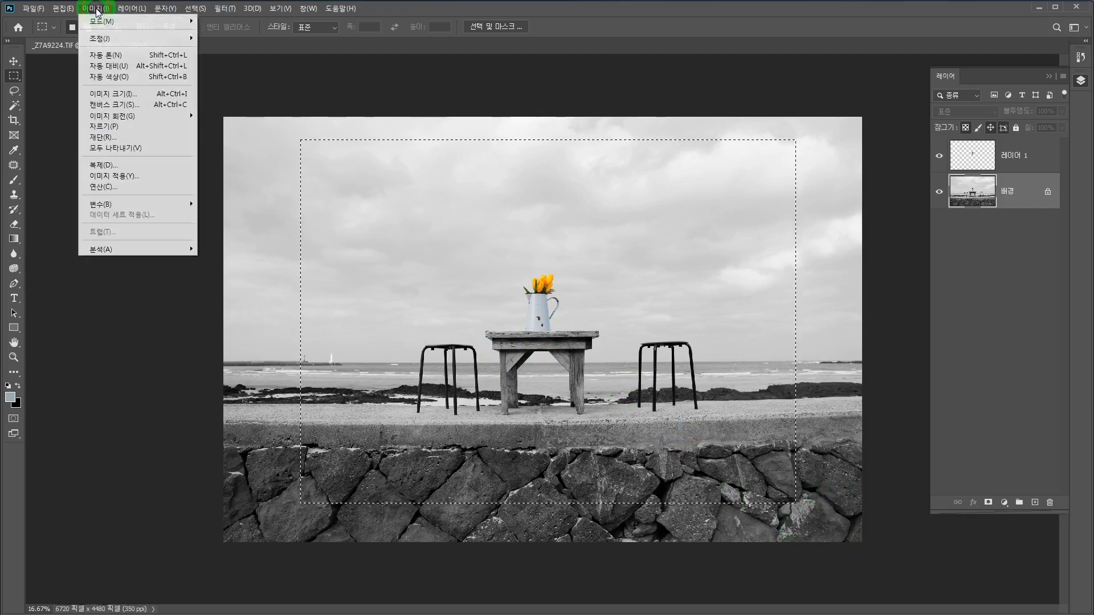
{"action": "left_click", "coordinate": [114, 132]}
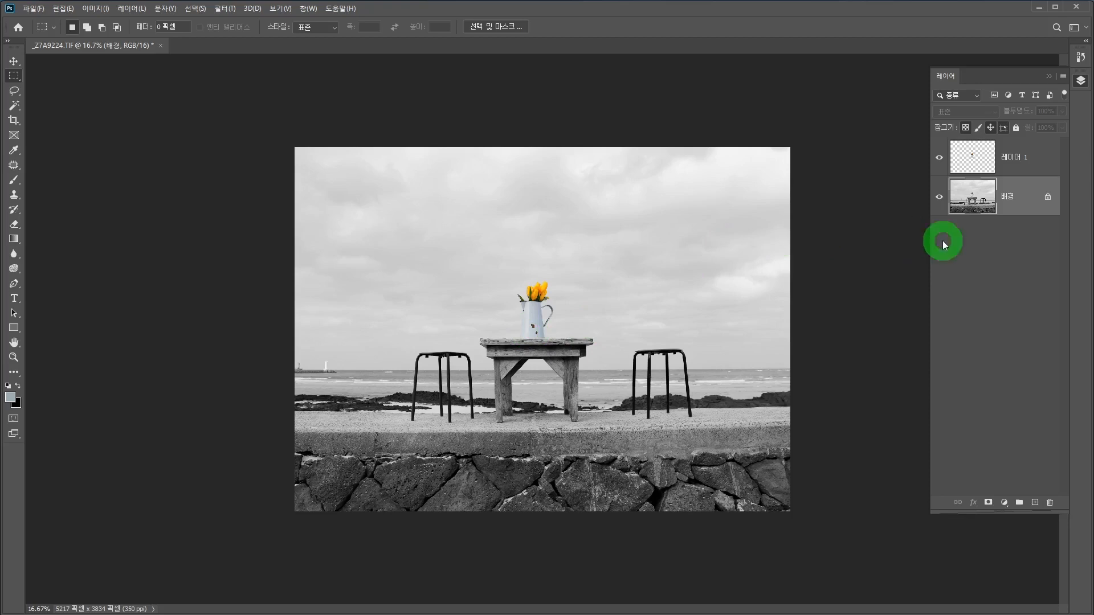
Step: Revert the photo to its original opening snapshot in the history
{"action": "left_click", "coordinate": [1080, 57]}
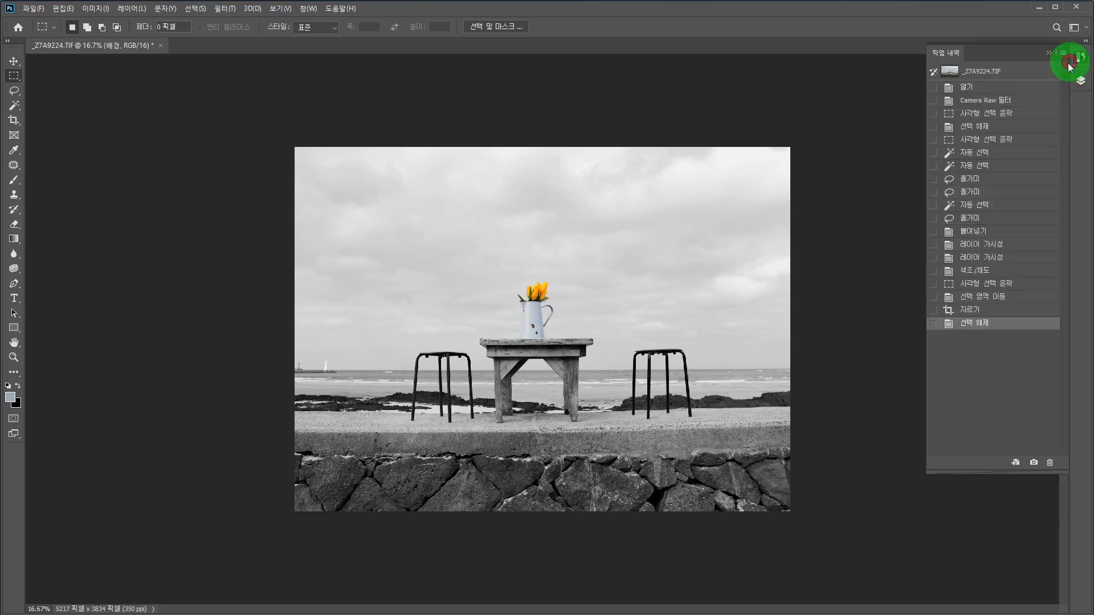
{"action": "left_click", "coordinate": [951, 72]}
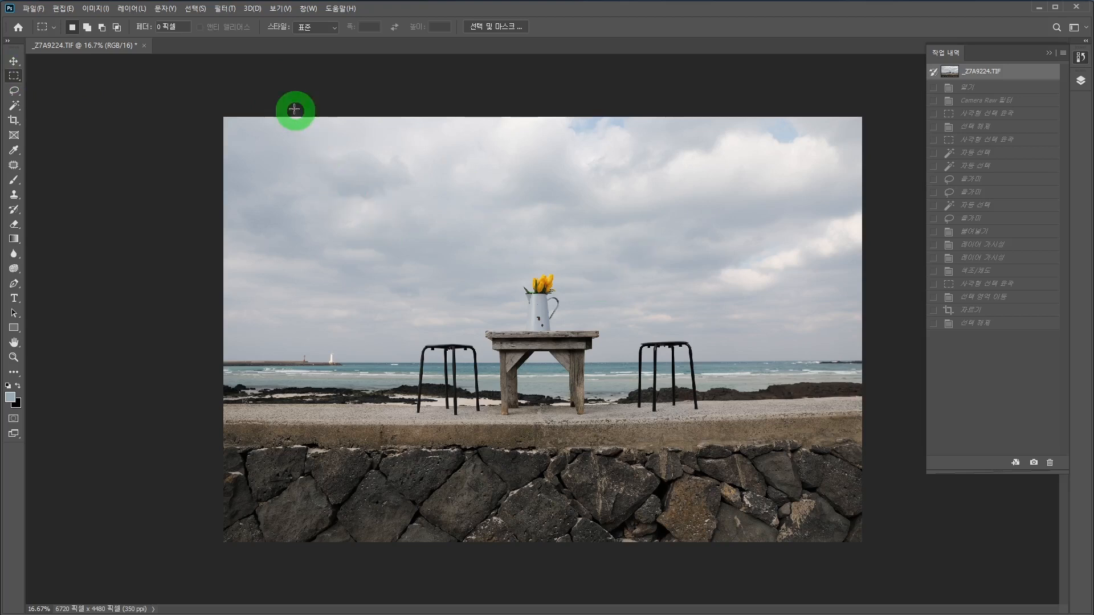
Step: Apply the Camera Raw filter with saturation +23 and an RGB tone curve point at input 111, output 142
{"action": "left_click", "coordinate": [217, 9]}
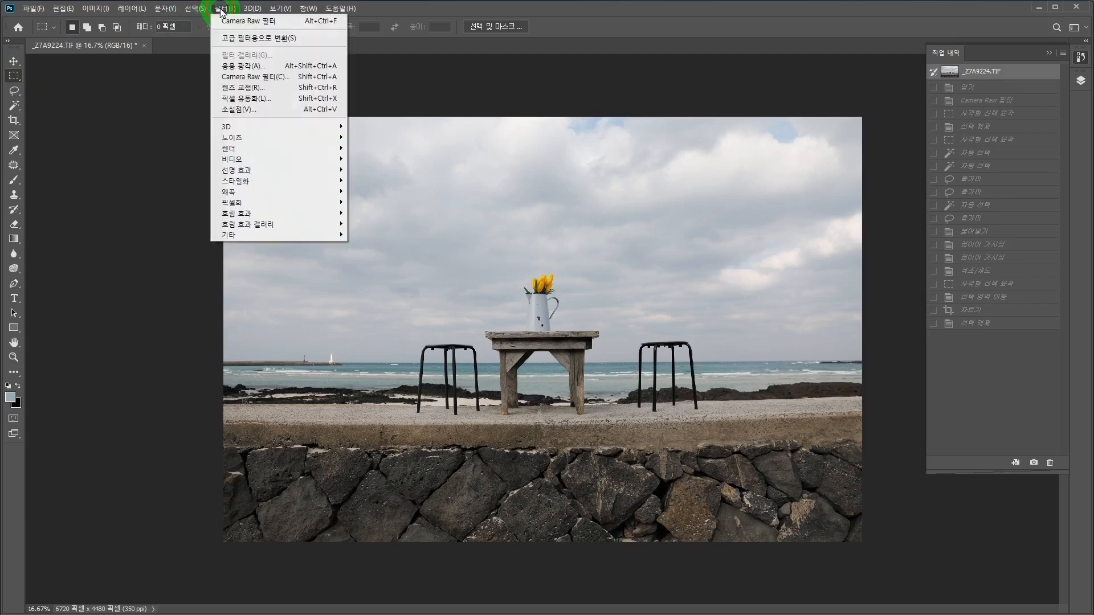
{"action": "left_click", "coordinate": [270, 77]}
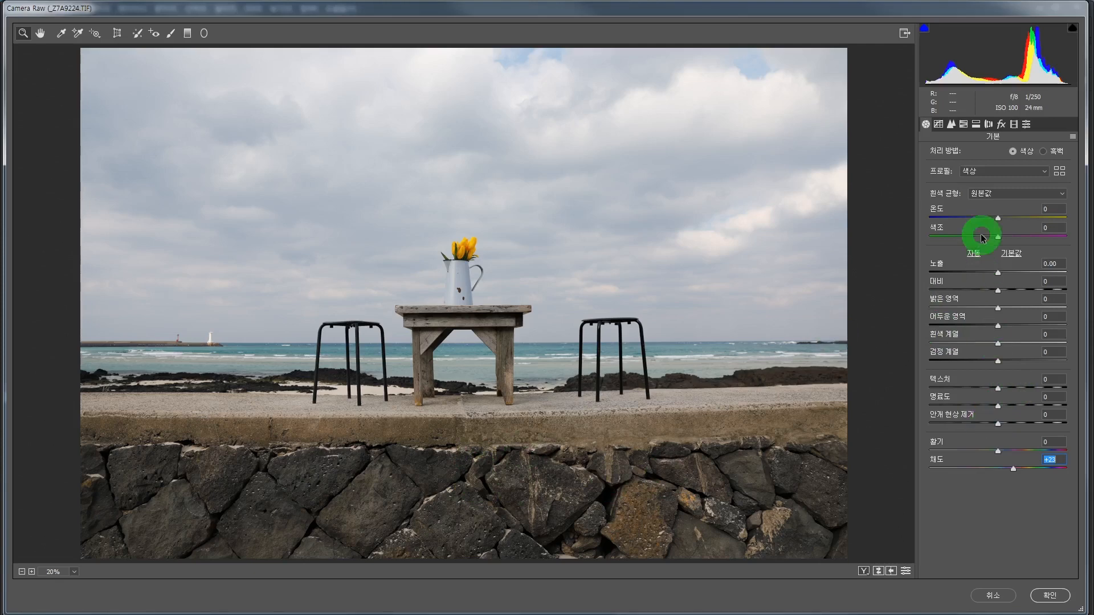
{"action": "left_click", "coordinate": [940, 127]}
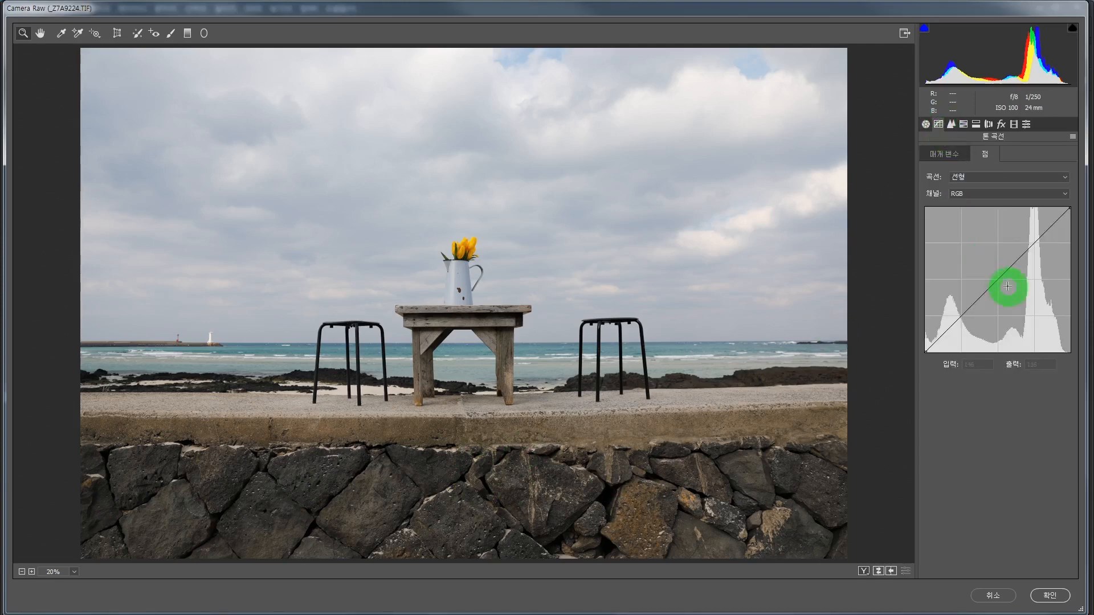
{"action": "left_click_drag", "start_coordinate": [996, 280], "coordinate": [990, 272]}
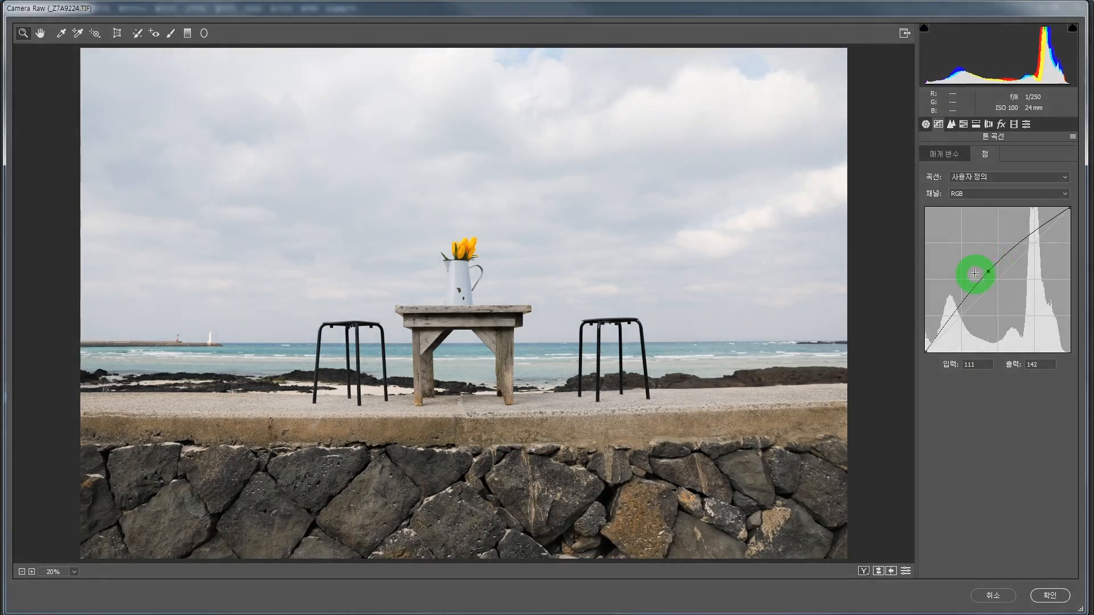
{"action": "left_click", "coordinate": [1052, 596]}
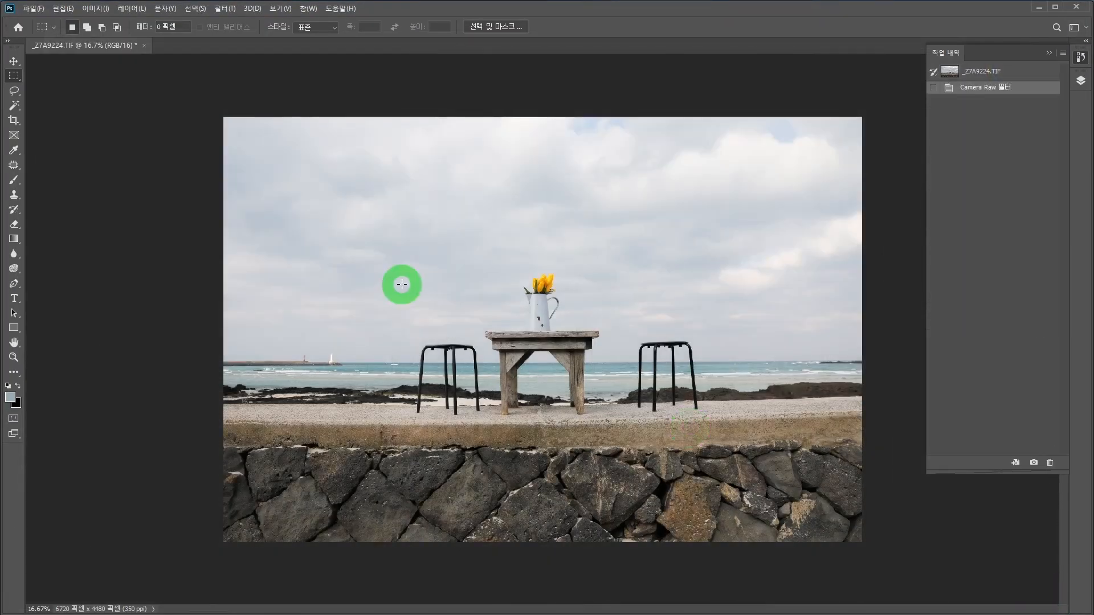
Step: Open the recent file _Z7A9442.TIF, copy its full-width sky from the upper edge down to just above the house, and close the file
{"action": "left_click", "coordinate": [18, 28]}
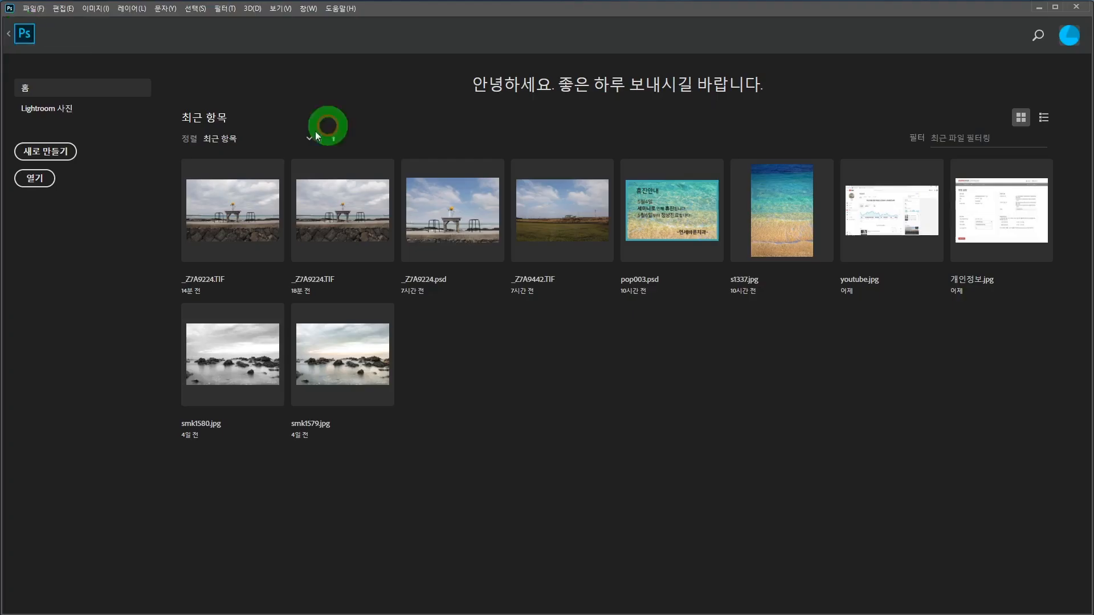
{"action": "left_click", "coordinate": [571, 203]}
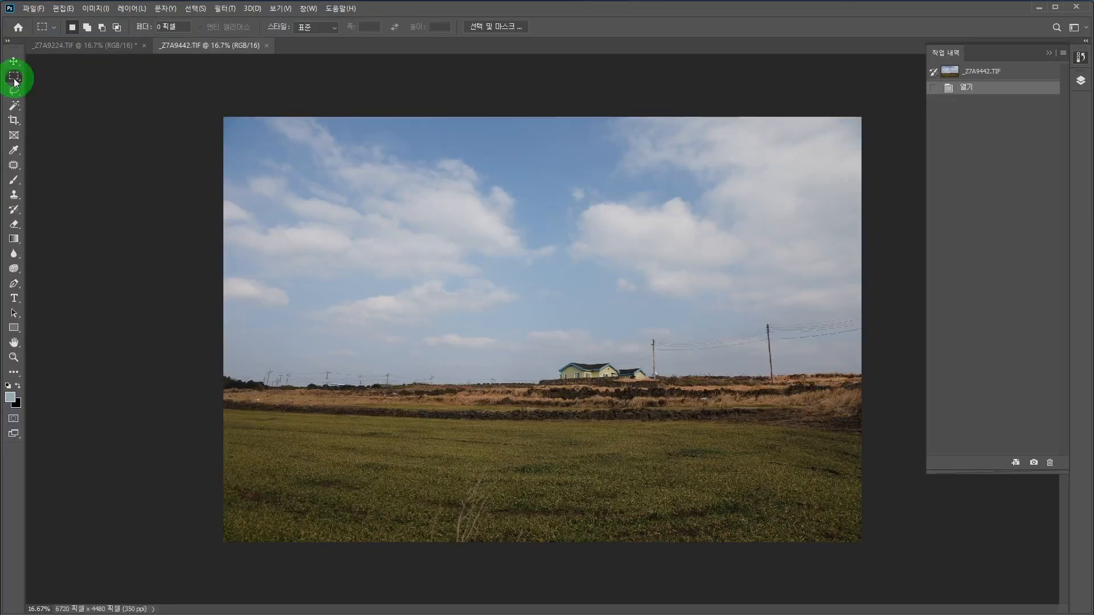
{"action": "left_click_drag", "start_coordinate": [219, 113], "coordinate": [892, 362]}
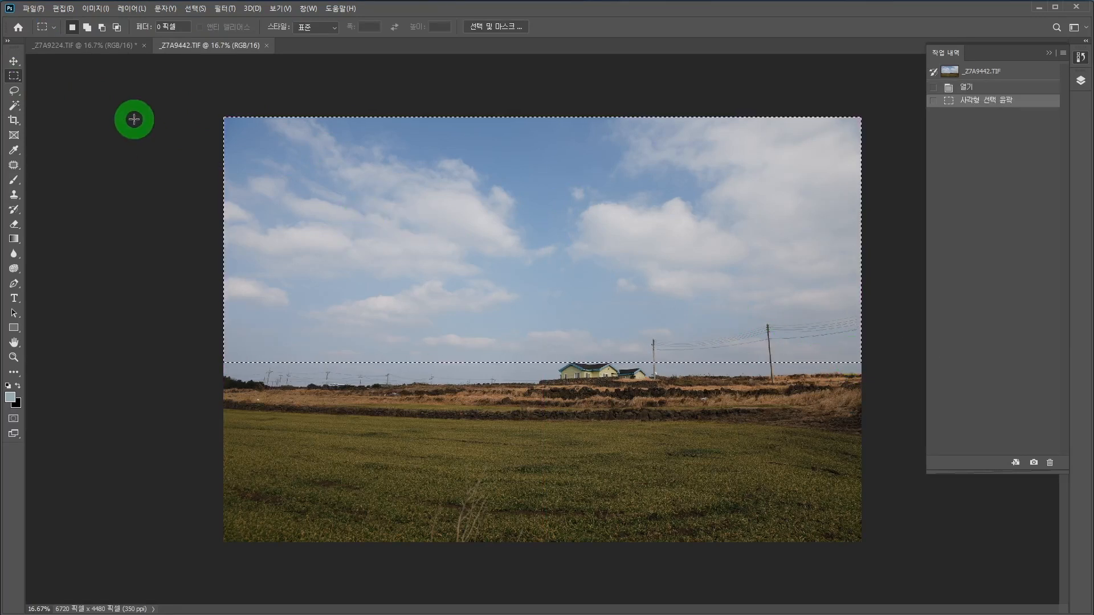
{"action": "left_click", "coordinate": [64, 9]}
{"action": "left_click", "coordinate": [68, 78]}
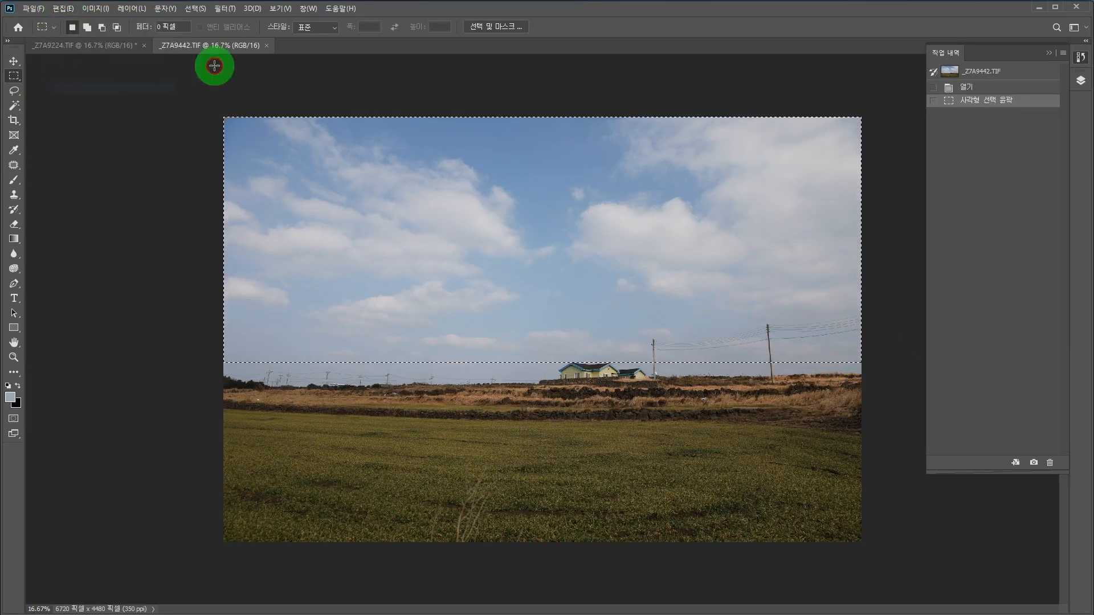
{"action": "left_click", "coordinate": [268, 46]}
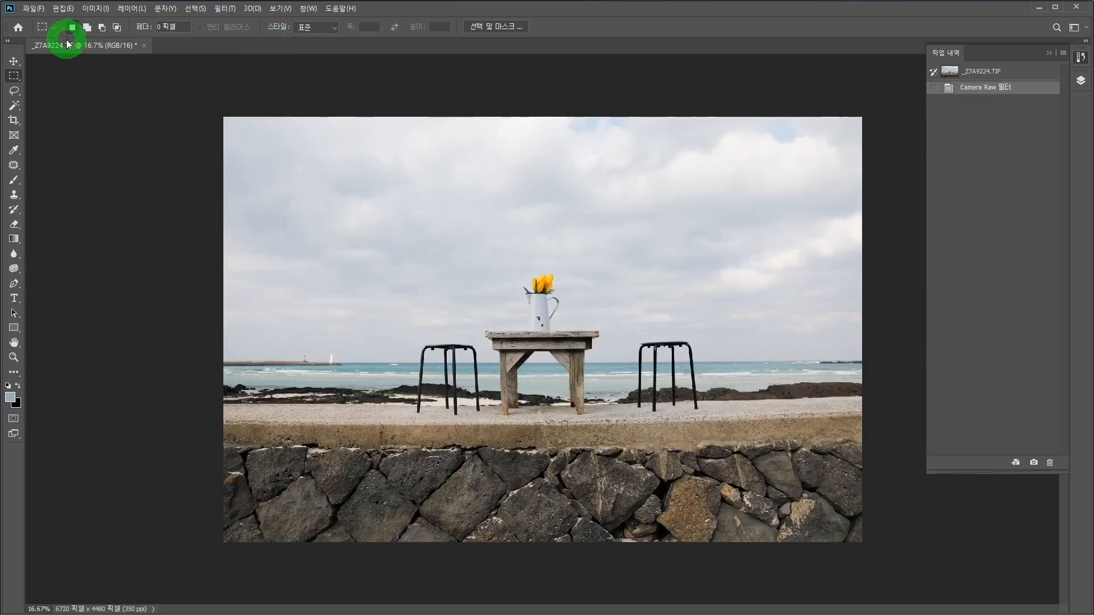
Step: Paste the copied sky into the seaside photo and move it up until its lower edge meets the sea horizon
{"action": "left_click", "coordinate": [66, 10]}
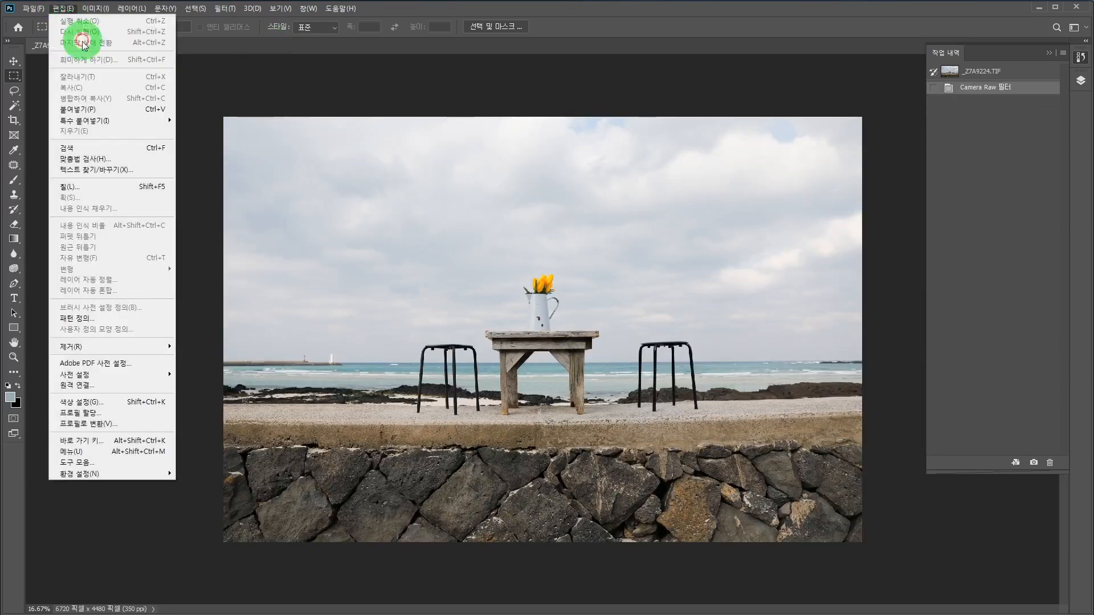
{"action": "left_click", "coordinate": [80, 109]}
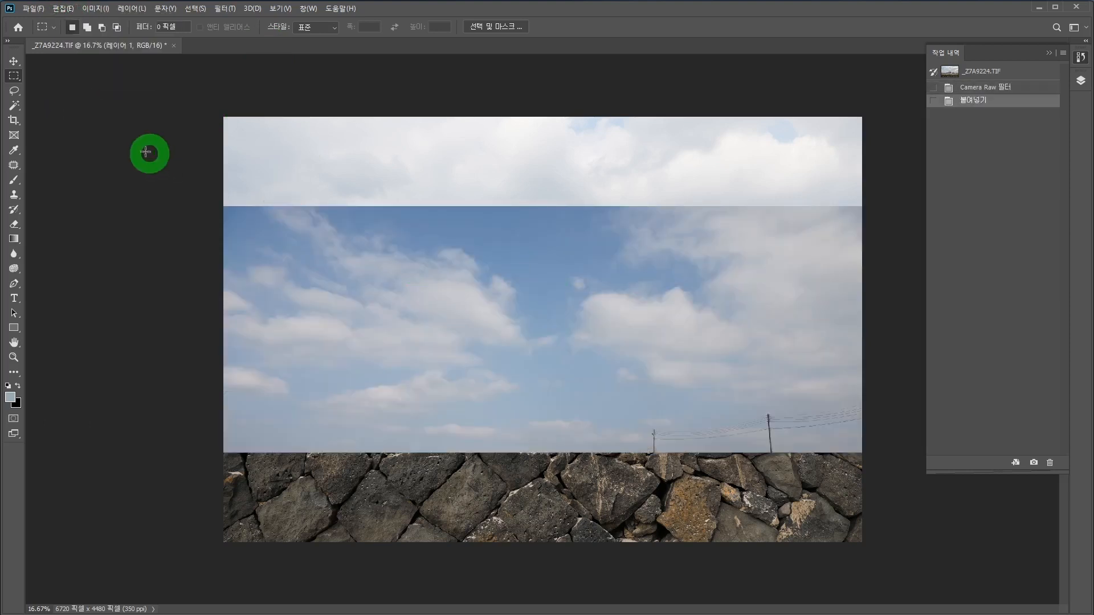
{"action": "left_click", "coordinate": [15, 62]}
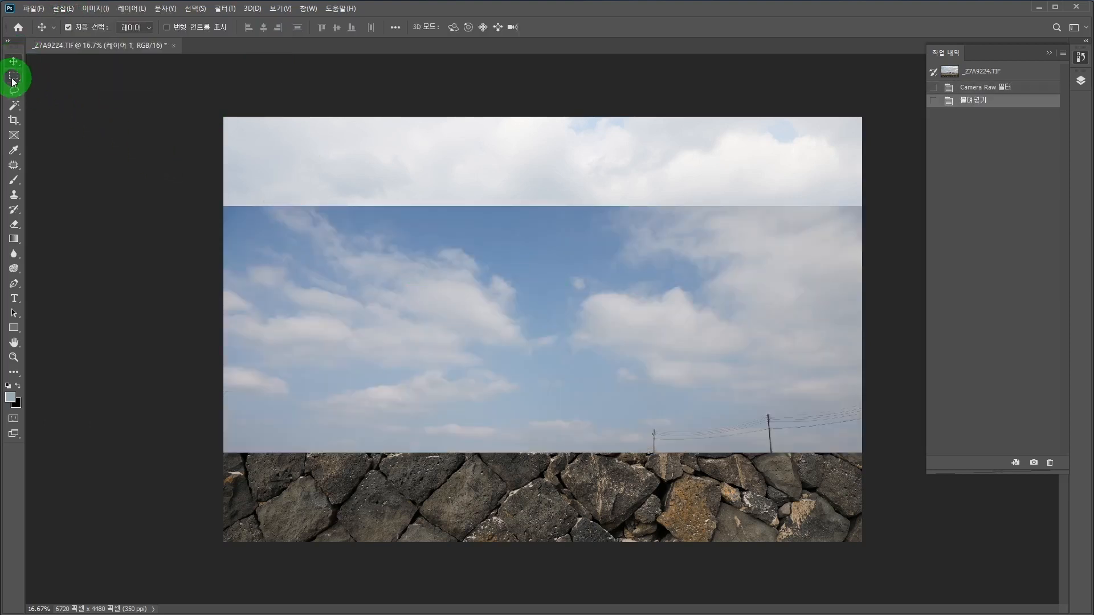
{"action": "left_click_drag", "start_coordinate": [507, 263], "coordinate": [510, 174]}
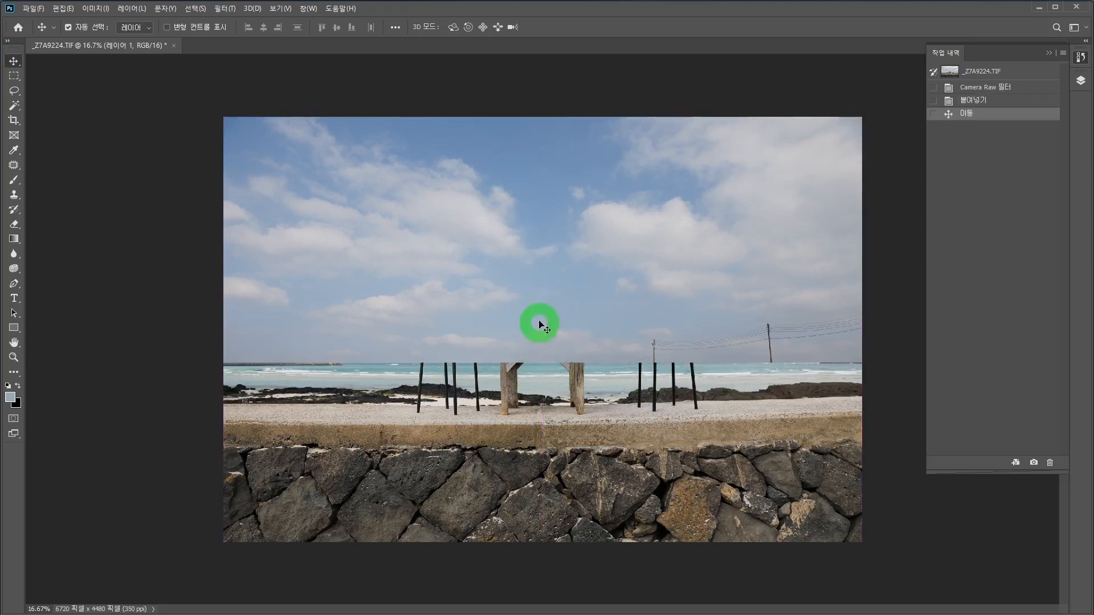
Step: Show and shorten the Layers panel, then add a layer mask to the pasted sky layer
{"action": "left_click", "coordinate": [1080, 81]}
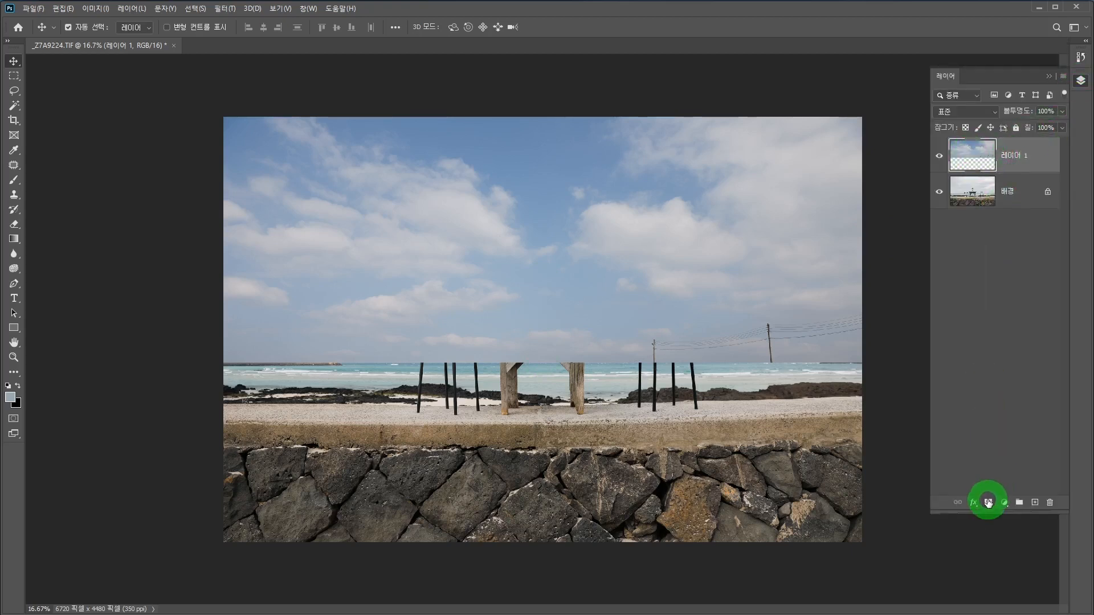
{"action": "left_click_drag", "start_coordinate": [987, 503], "coordinate": [999, 297]}
{"action": "left_click", "coordinate": [987, 309]}
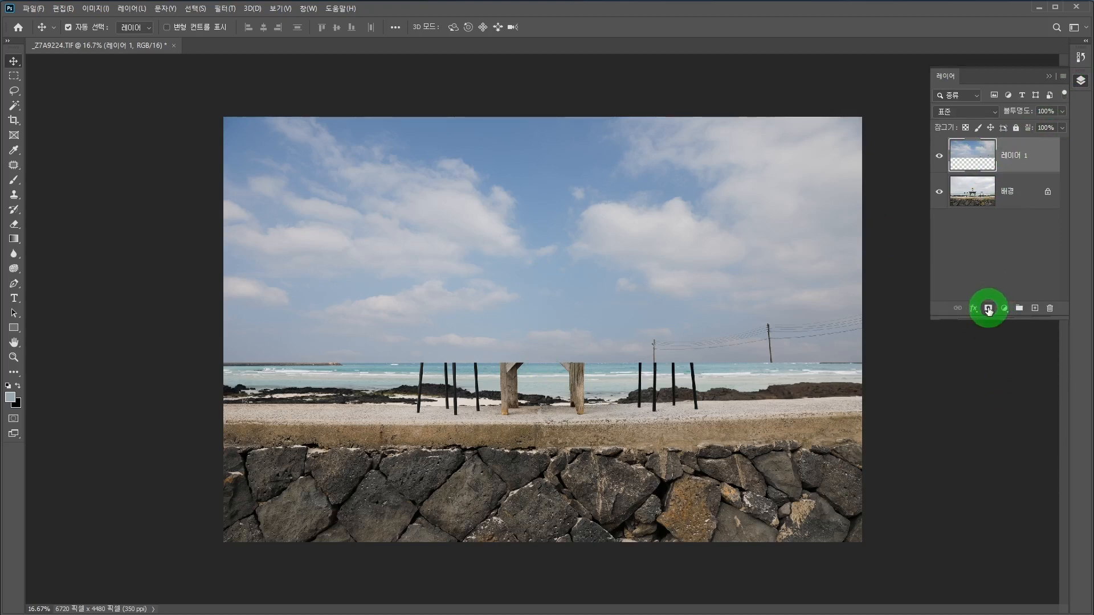
Step: Fade the lower part of the pasted sky by drawing upward black-to-transparent linear gradients on its mask from near the horizon
{"action": "left_click", "coordinate": [14, 242]}
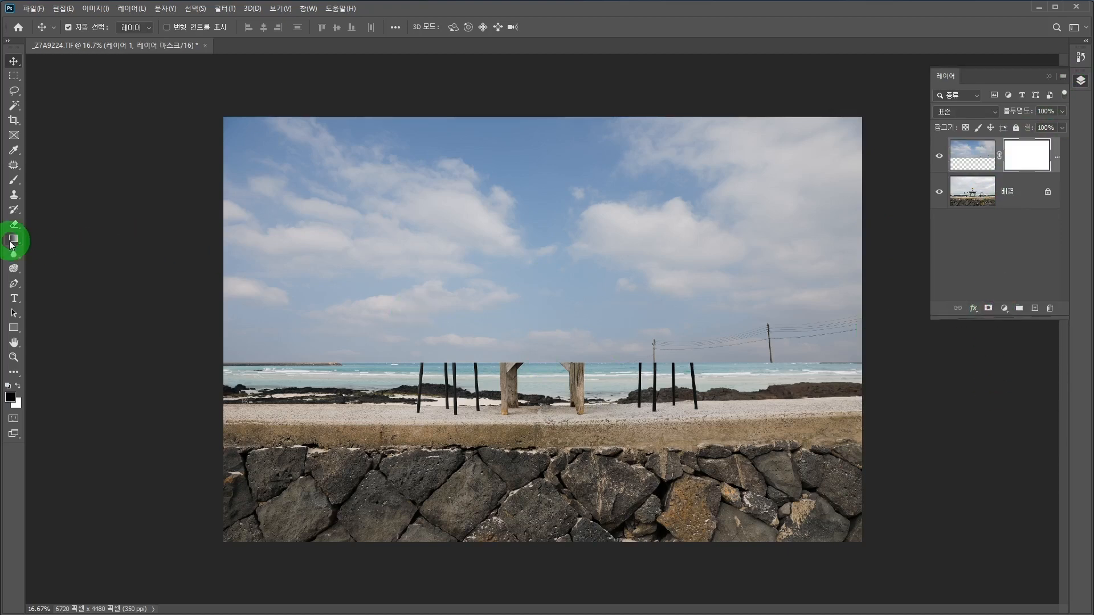
{"action": "left_click", "coordinate": [500, 359]}
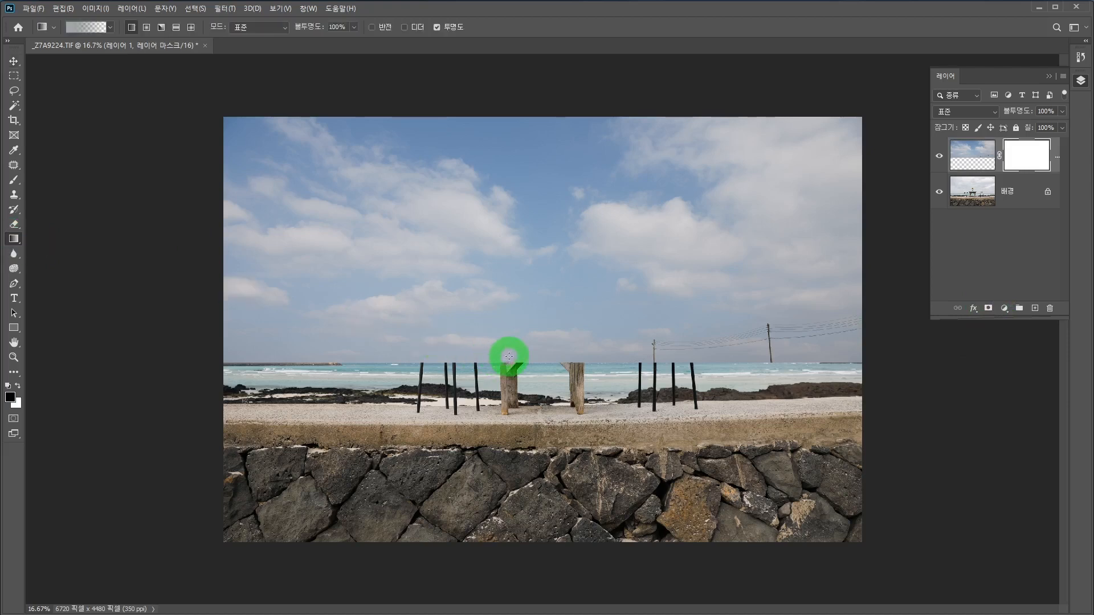
{"action": "left_click_drag", "start_coordinate": [511, 340], "coordinate": [514, 247]}
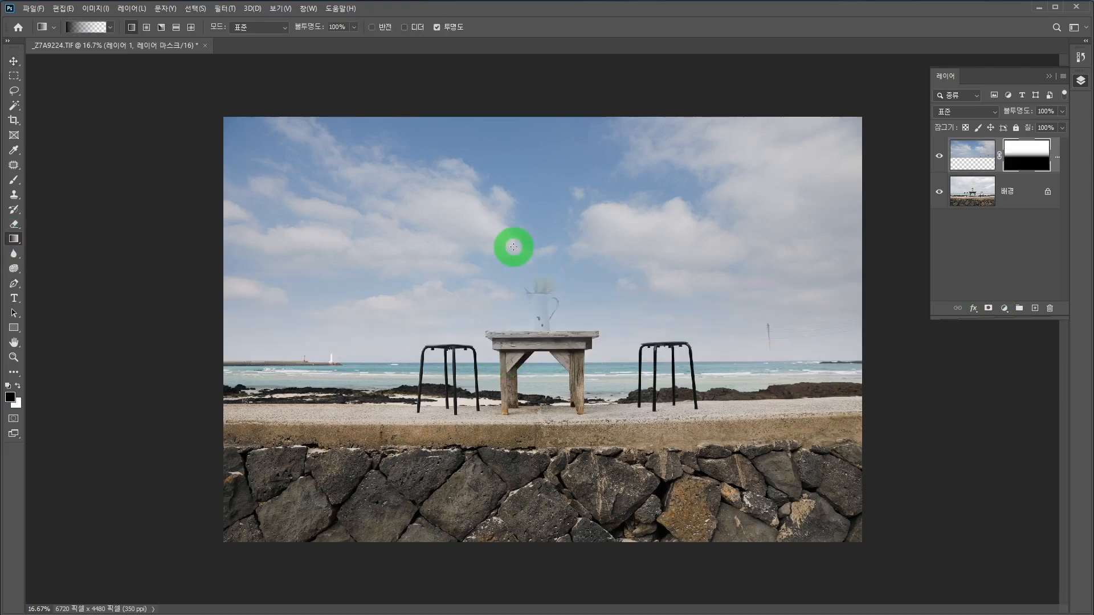
{"action": "left_click", "coordinate": [552, 319]}
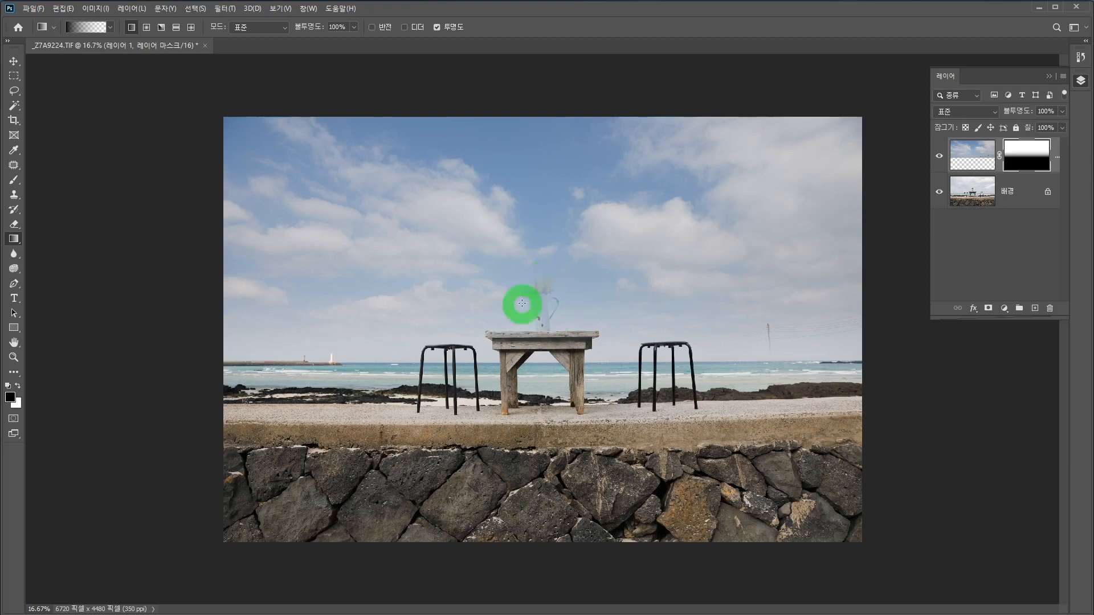
Step: Reveal the hidden tulips and vase by painting black at 10% opacity with a soft brush on the sky layer's mask
{"action": "left_click_drag", "start_coordinate": [515, 306], "coordinate": [542, 264]}
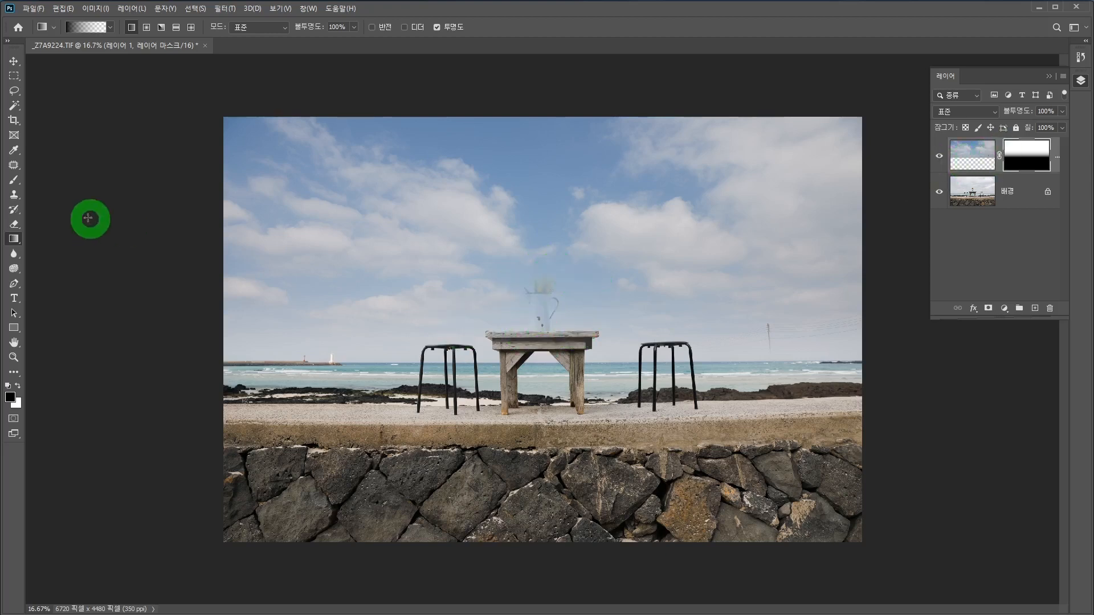
{"action": "left_click", "coordinate": [544, 313], "text": "ctrl"}
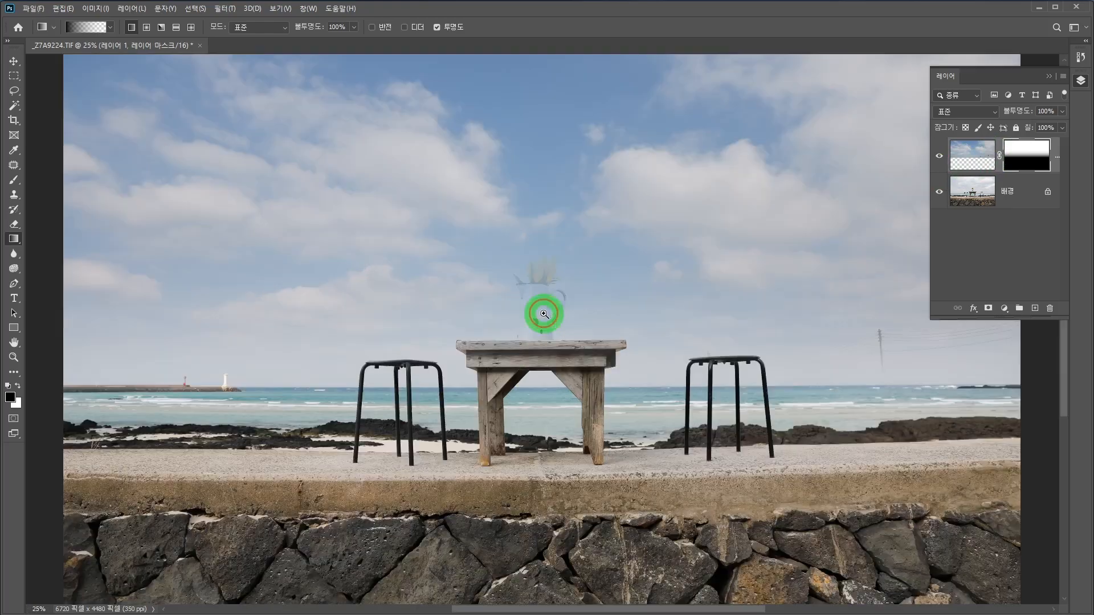
{"action": "left_click", "coordinate": [544, 313], "text": "ctrl"}
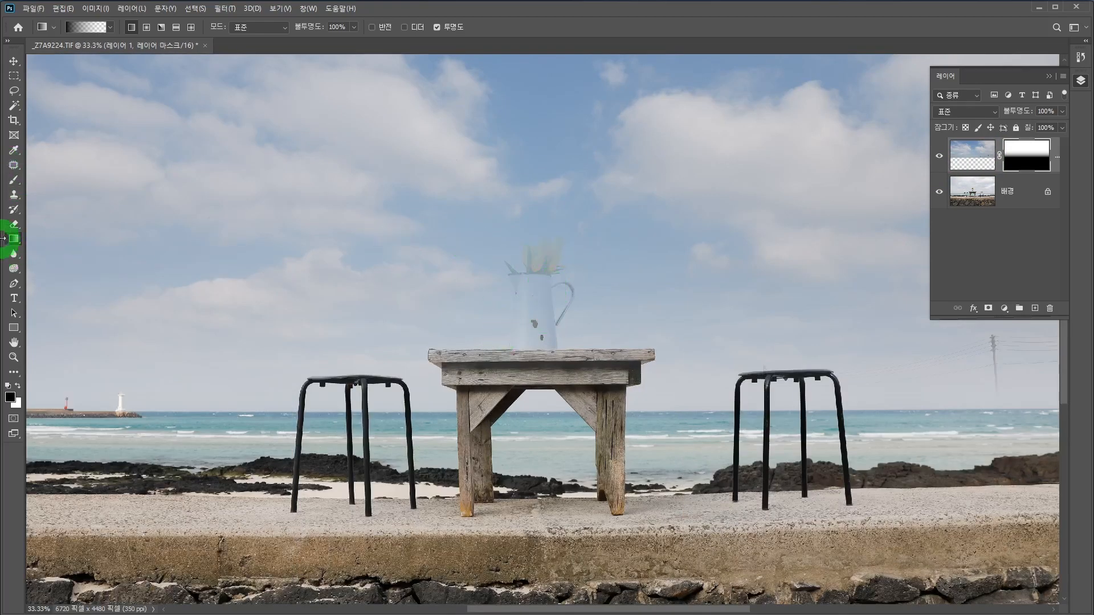
{"action": "left_click", "coordinate": [13, 182]}
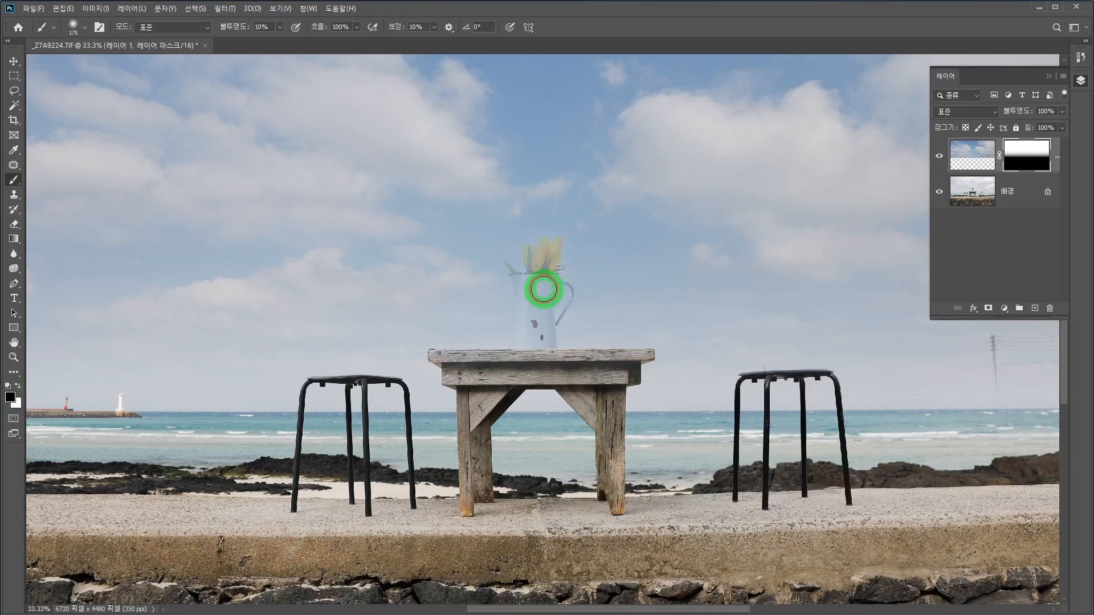
{"action": "left_click_drag", "start_coordinate": [549, 282], "coordinate": [543, 288]}
{"action": "left_click", "coordinate": [244, 25]}
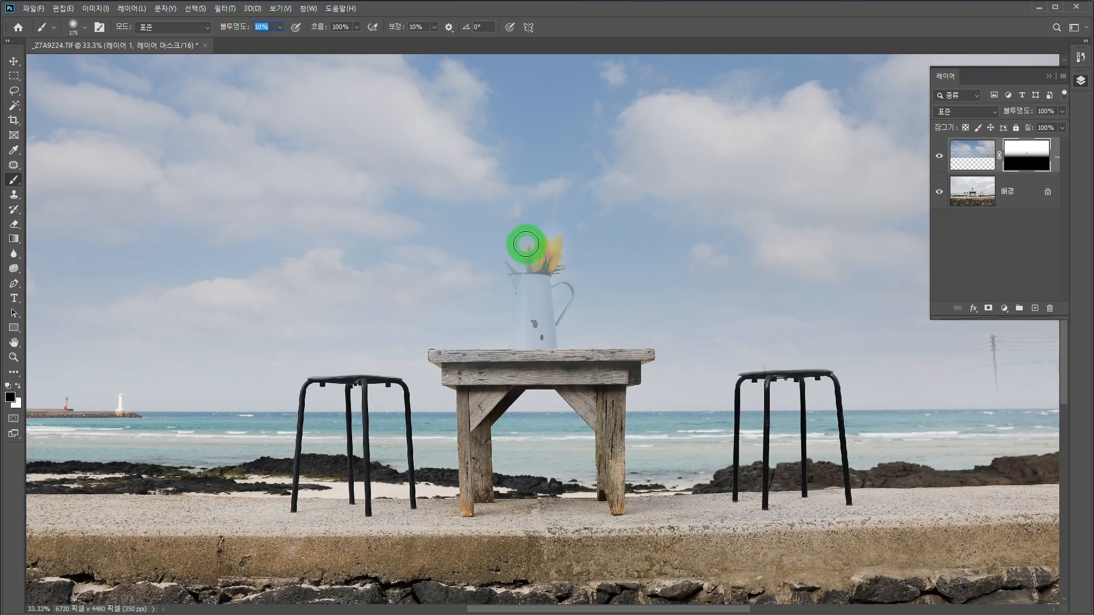
{"action": "left_click", "coordinate": [505, 261]}
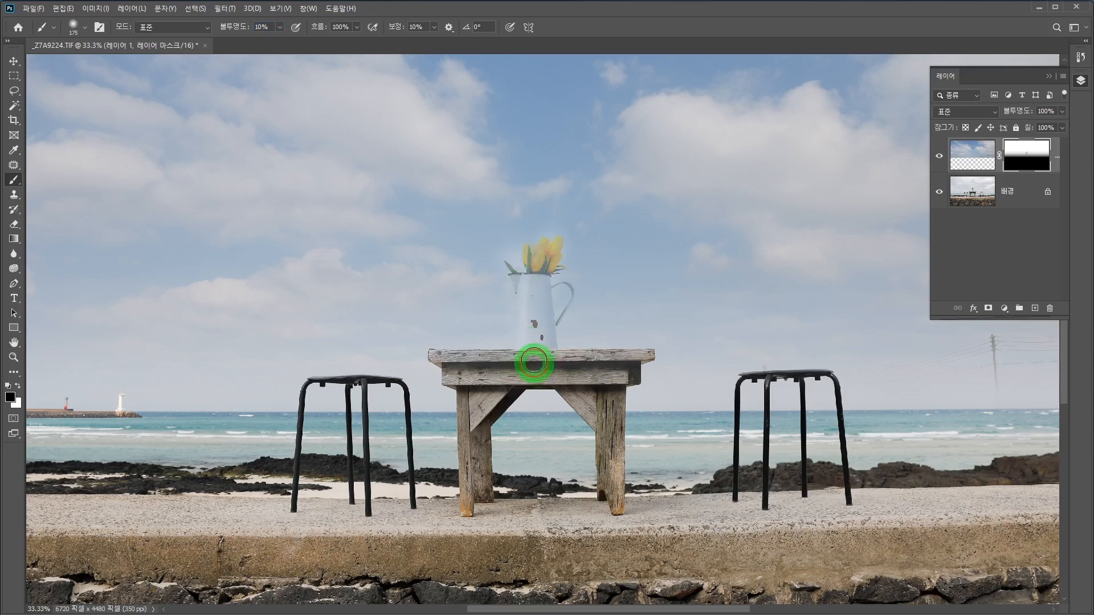
{"action": "mouse_move", "coordinate": [521, 282]}
{"action": "left_mouse_down"}
{"action": "mouse_move", "coordinate": [542, 247]}
{"action": "mouse_move", "coordinate": [544, 308]}
{"action": "left_mouse_up"}
{"action": "mouse_move", "coordinate": [550, 249]}
{"action": "left_mouse_down"}
{"action": "mouse_move", "coordinate": [526, 313]}
{"action": "mouse_move", "coordinate": [543, 233]}
{"action": "mouse_move", "coordinate": [541, 305]}
{"action": "mouse_move", "coordinate": [568, 246]}
{"action": "mouse_move", "coordinate": [555, 281]}
{"action": "mouse_move", "coordinate": [557, 242]}
{"action": "mouse_move", "coordinate": [548, 328]}
{"action": "mouse_move", "coordinate": [542, 297]}
{"action": "mouse_move", "coordinate": [517, 281]}
{"action": "mouse_move", "coordinate": [495, 363]}
{"action": "mouse_move", "coordinate": [517, 313]}
{"action": "mouse_move", "coordinate": [532, 308]}
{"action": "mouse_move", "coordinate": [551, 368]}
{"action": "mouse_move", "coordinate": [554, 312]}
{"action": "mouse_move", "coordinate": [563, 308]}
{"action": "mouse_move", "coordinate": [561, 351]}
{"action": "mouse_move", "coordinate": [575, 288]}
{"action": "mouse_move", "coordinate": [555, 329]}
{"action": "mouse_move", "coordinate": [565, 329]}
{"action": "mouse_move", "coordinate": [564, 280]}
{"action": "mouse_move", "coordinate": [576, 328]}
{"action": "mouse_move", "coordinate": [570, 281]}
{"action": "mouse_move", "coordinate": [559, 343]}
{"action": "mouse_move", "coordinate": [571, 273]}
{"action": "mouse_move", "coordinate": [547, 341]}
{"action": "mouse_move", "coordinate": [555, 285]}
{"action": "mouse_move", "coordinate": [547, 318]}
{"action": "mouse_move", "coordinate": [556, 325]}
{"action": "mouse_move", "coordinate": [577, 315]}
{"action": "mouse_move", "coordinate": [583, 286]}
{"action": "mouse_move", "coordinate": [577, 337]}
{"action": "mouse_move", "coordinate": [575, 261]}
{"action": "left_mouse_up"}
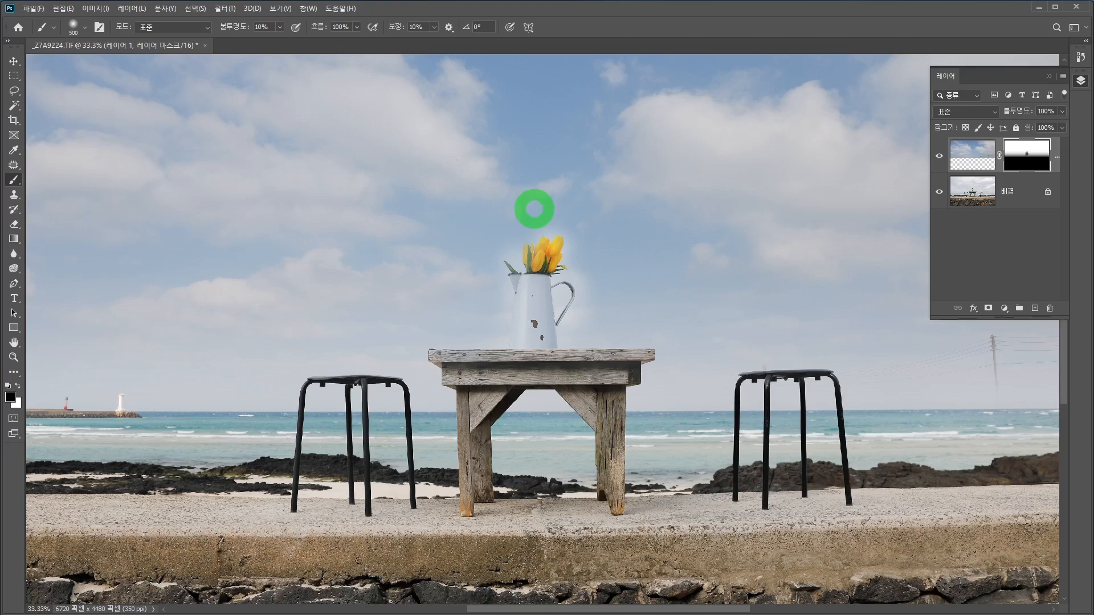
Step: Enlarge the brush to 900 and paint the mask softly around the vase and over the utility pole above the sea
{"action": "key", "text": "bracketright"}
{"action": "key", "text": "bracketright"}
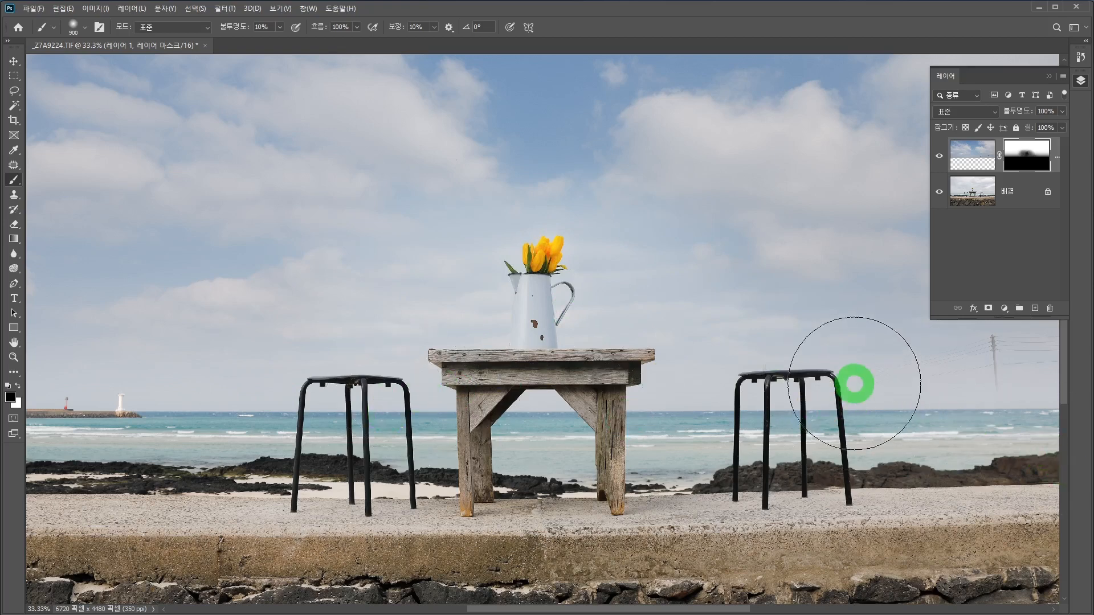
{"action": "mouse_move", "coordinate": [838, 364]}
{"action": "left_mouse_down"}
{"action": "mouse_move", "coordinate": [865, 368]}
{"action": "mouse_move", "coordinate": [418, 345]}
{"action": "mouse_move", "coordinate": [559, 367]}
{"action": "mouse_move", "coordinate": [833, 337]}
{"action": "mouse_move", "coordinate": [665, 364]}
{"action": "mouse_move", "coordinate": [617, 360]}
{"action": "mouse_move", "coordinate": [739, 346]}
{"action": "mouse_move", "coordinate": [673, 345]}
{"action": "mouse_move", "coordinate": [690, 343]}
{"action": "mouse_move", "coordinate": [789, 352]}
{"action": "mouse_move", "coordinate": [628, 365]}
{"action": "mouse_move", "coordinate": [593, 357]}
{"action": "mouse_move", "coordinate": [830, 335]}
{"action": "mouse_move", "coordinate": [672, 361]}
{"action": "mouse_move", "coordinate": [597, 354]}
{"action": "mouse_move", "coordinate": [875, 331]}
{"action": "mouse_move", "coordinate": [497, 366]}
{"action": "mouse_move", "coordinate": [810, 320]}
{"action": "mouse_move", "coordinate": [624, 346]}
{"action": "mouse_move", "coordinate": [874, 338]}
{"action": "mouse_move", "coordinate": [500, 398]}
{"action": "mouse_move", "coordinate": [577, 366]}
{"action": "mouse_move", "coordinate": [864, 337]}
{"action": "mouse_move", "coordinate": [611, 384]}
{"action": "mouse_move", "coordinate": [803, 362]}
{"action": "mouse_move", "coordinate": [797, 347]}
{"action": "mouse_move", "coordinate": [534, 375]}
{"action": "mouse_move", "coordinate": [809, 335]}
{"action": "mouse_move", "coordinate": [558, 319]}
{"action": "mouse_move", "coordinate": [850, 311]}
{"action": "mouse_move", "coordinate": [512, 338]}
{"action": "mouse_move", "coordinate": [882, 328]}
{"action": "mouse_move", "coordinate": [473, 366]}
{"action": "mouse_move", "coordinate": [771, 356]}
{"action": "mouse_move", "coordinate": [548, 349]}
{"action": "mouse_move", "coordinate": [813, 320]}
{"action": "mouse_move", "coordinate": [456, 381]}
{"action": "mouse_move", "coordinate": [814, 329]}
{"action": "mouse_move", "coordinate": [452, 383]}
{"action": "mouse_move", "coordinate": [792, 325]}
{"action": "mouse_move", "coordinate": [380, 379]}
{"action": "mouse_move", "coordinate": [790, 328]}
{"action": "mouse_move", "coordinate": [689, 352]}
{"action": "mouse_move", "coordinate": [325, 379]}
{"action": "mouse_move", "coordinate": [381, 391]}
{"action": "mouse_move", "coordinate": [698, 378]}
{"action": "mouse_move", "coordinate": [490, 408]}
{"action": "mouse_move", "coordinate": [677, 374]}
{"action": "mouse_move", "coordinate": [955, 266]}
{"action": "left_mouse_up"}
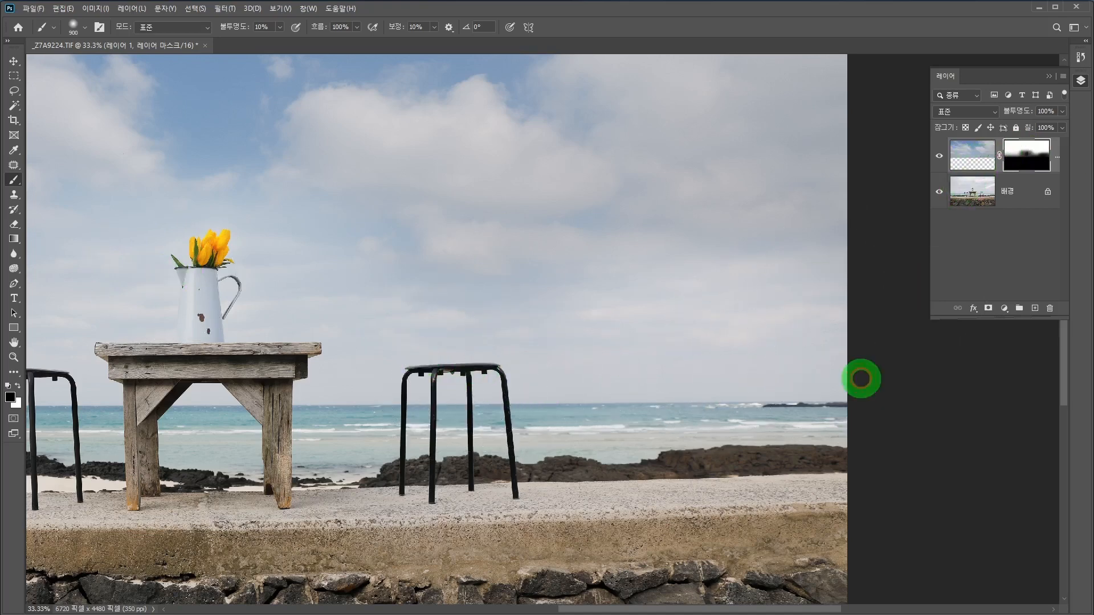
{"action": "left_click_drag", "start_coordinate": [206, 340], "coordinate": [584, 358]}
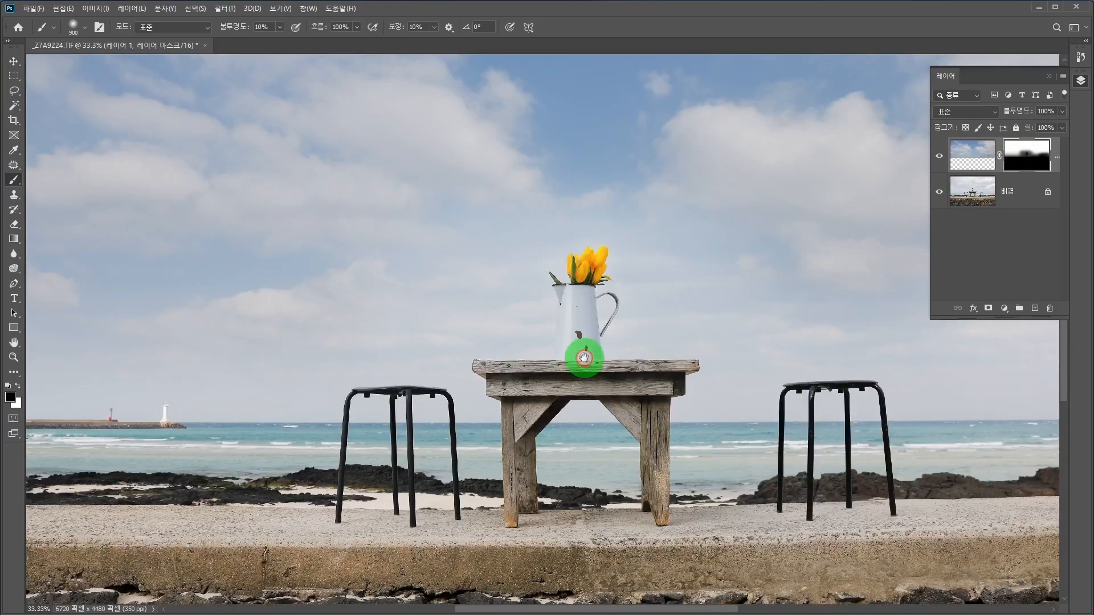
{"action": "left_click", "coordinate": [507, 362], "text": "alt"}
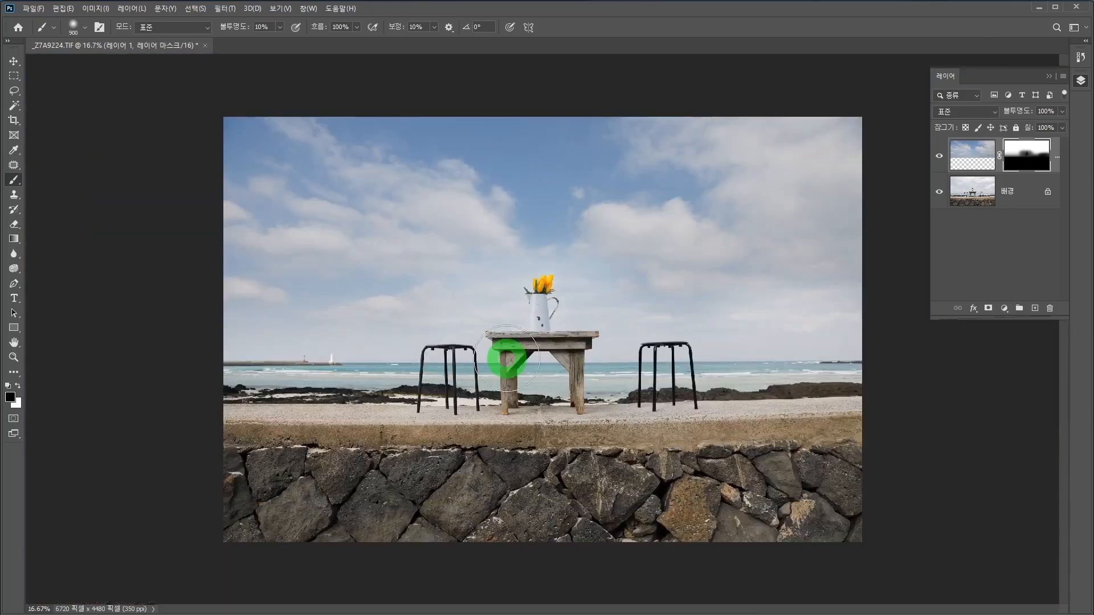
{"action": "left_click", "coordinate": [939, 159]}
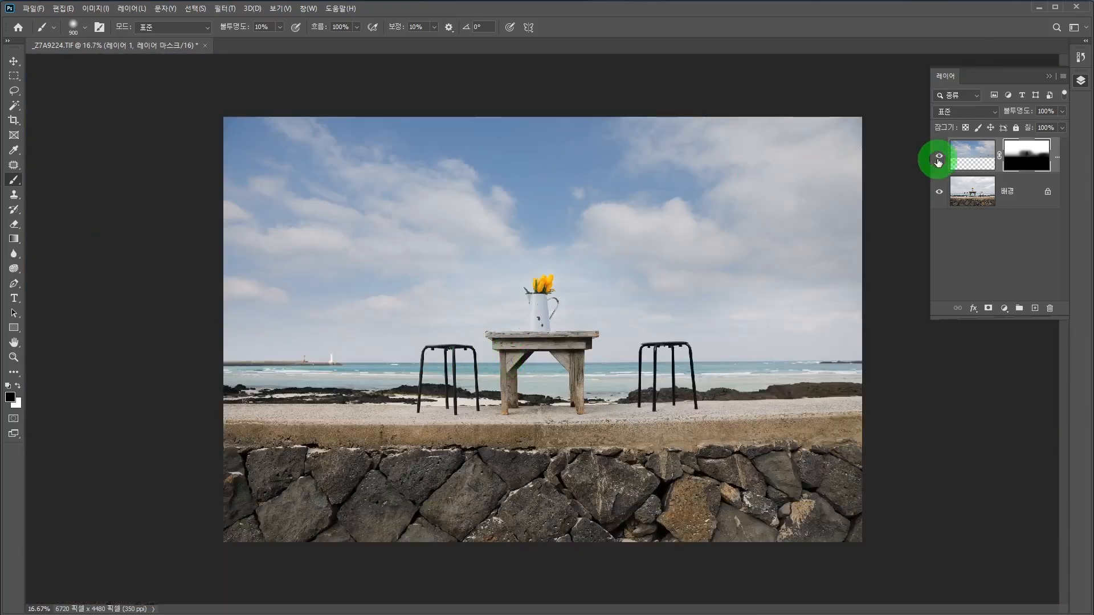
Step: Flatten the masked sky layer and the seaside photo into a single background layer
{"action": "left_click", "coordinate": [1063, 77]}
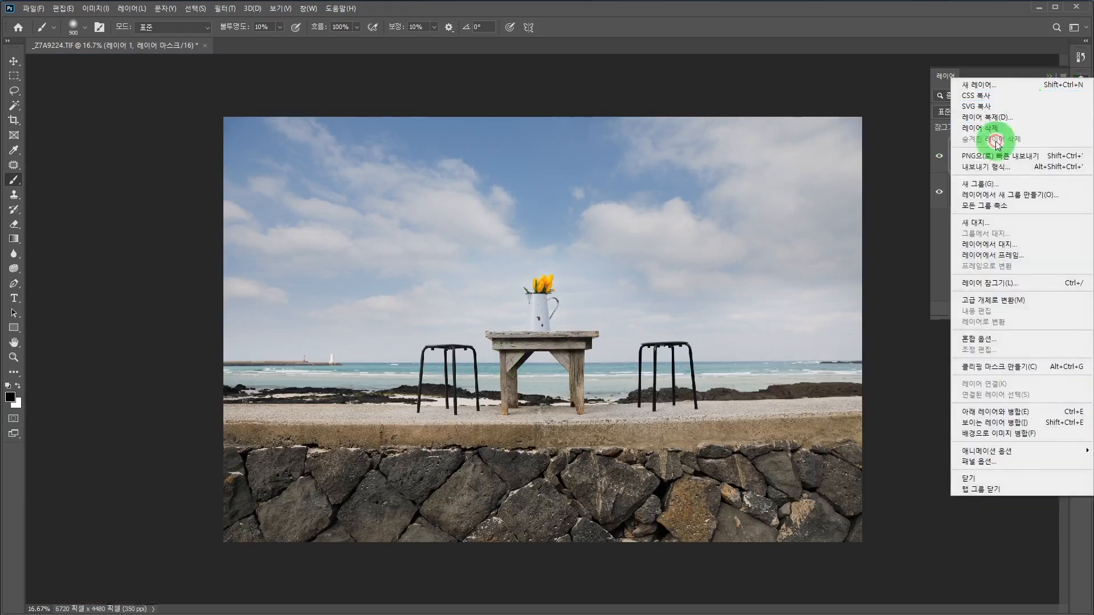
{"action": "left_click", "coordinate": [973, 434]}
{"action": "left_click", "coordinate": [16, 78]}
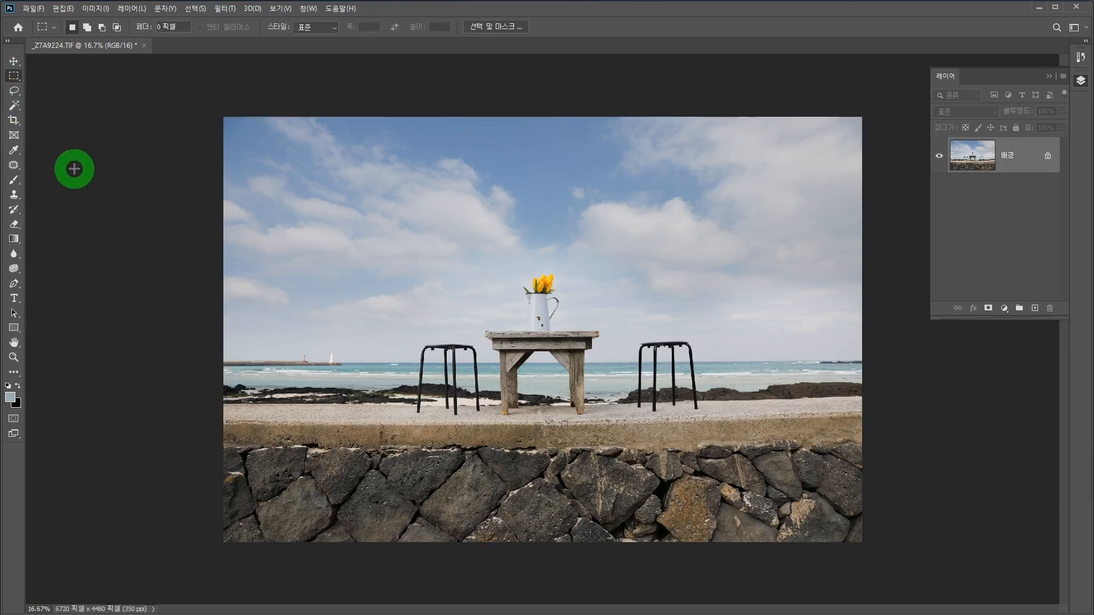
Step: Crop the photo around the table and stools to about 5173 x 3736 px, levelling the horizon on the lower third line
{"action": "left_click", "coordinate": [14, 121]}
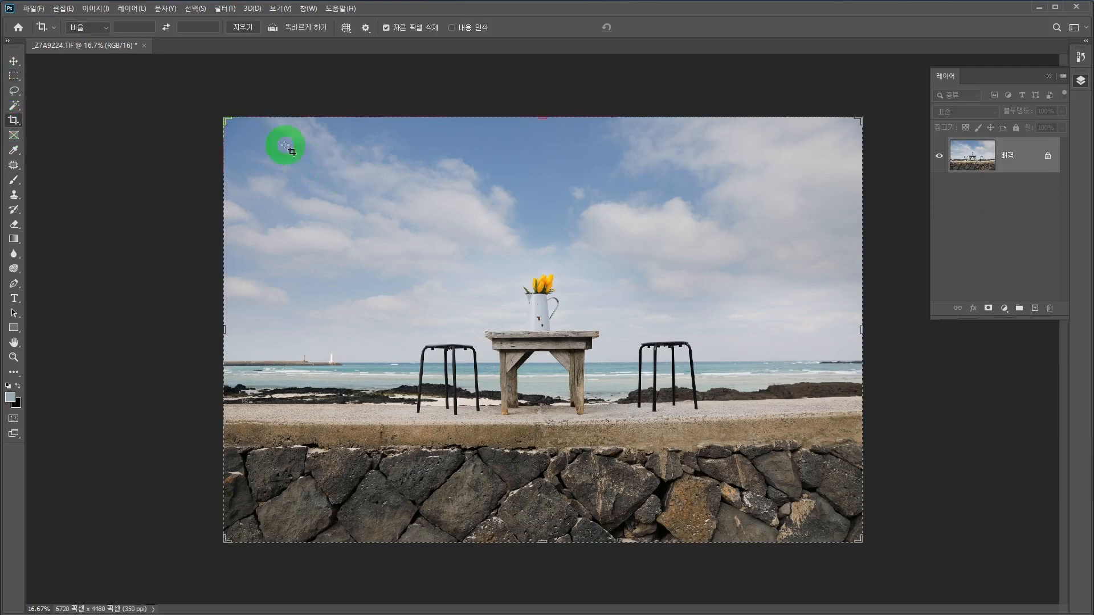
{"action": "left_click_drag", "start_coordinate": [224, 118], "coordinate": [298, 172]}
{"action": "left_click_drag", "start_coordinate": [387, 225], "coordinate": [466, 291]}
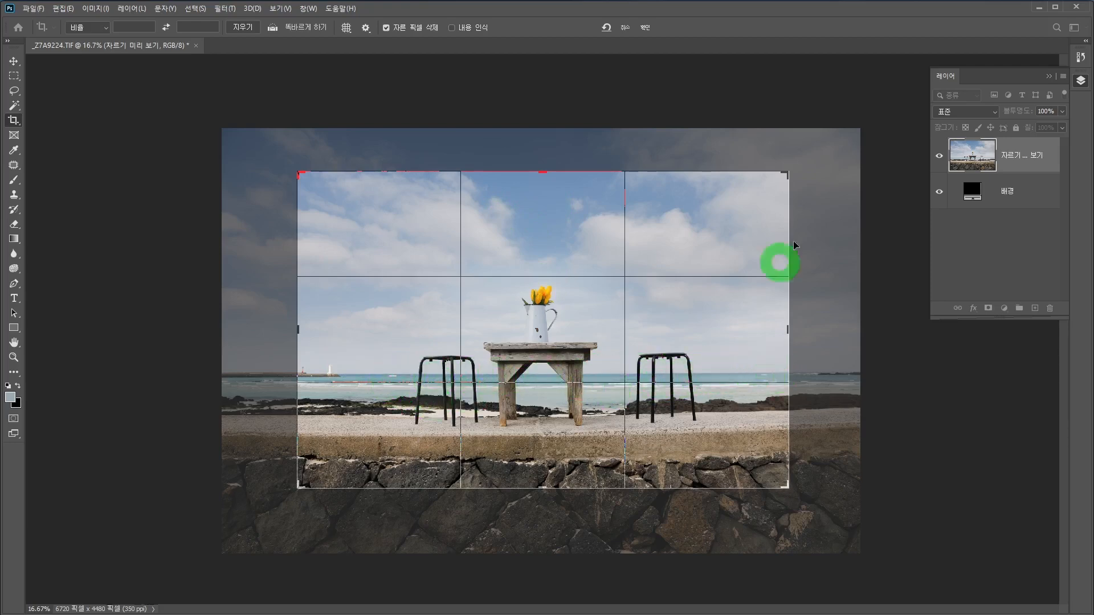
{"action": "left_click_drag", "start_coordinate": [819, 167], "coordinate": [821, 168]}
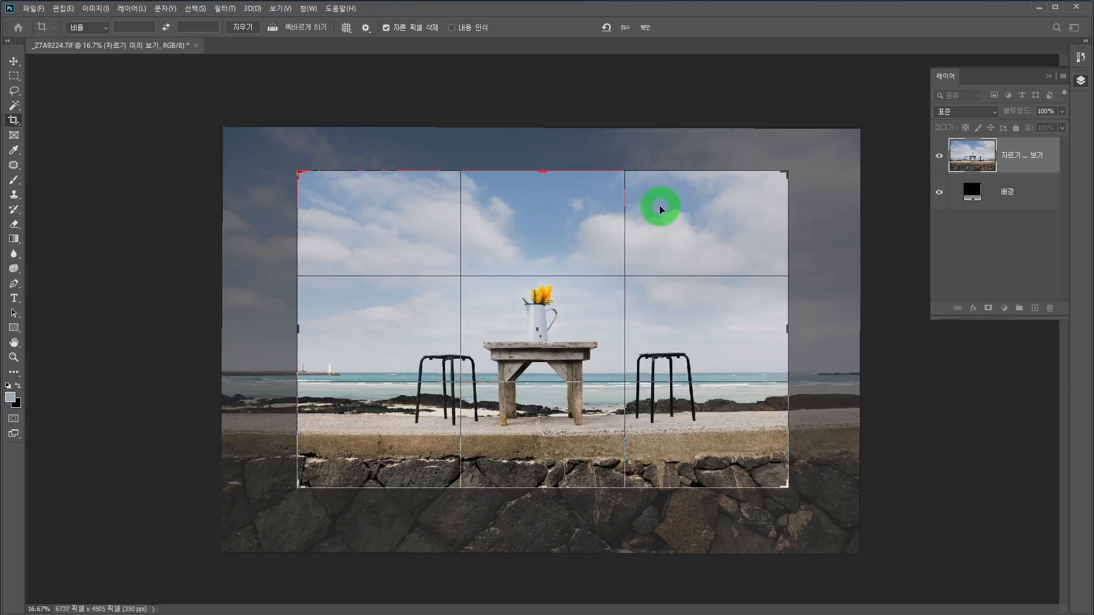
{"action": "left_click_drag", "start_coordinate": [543, 173], "coordinate": [542, 154]}
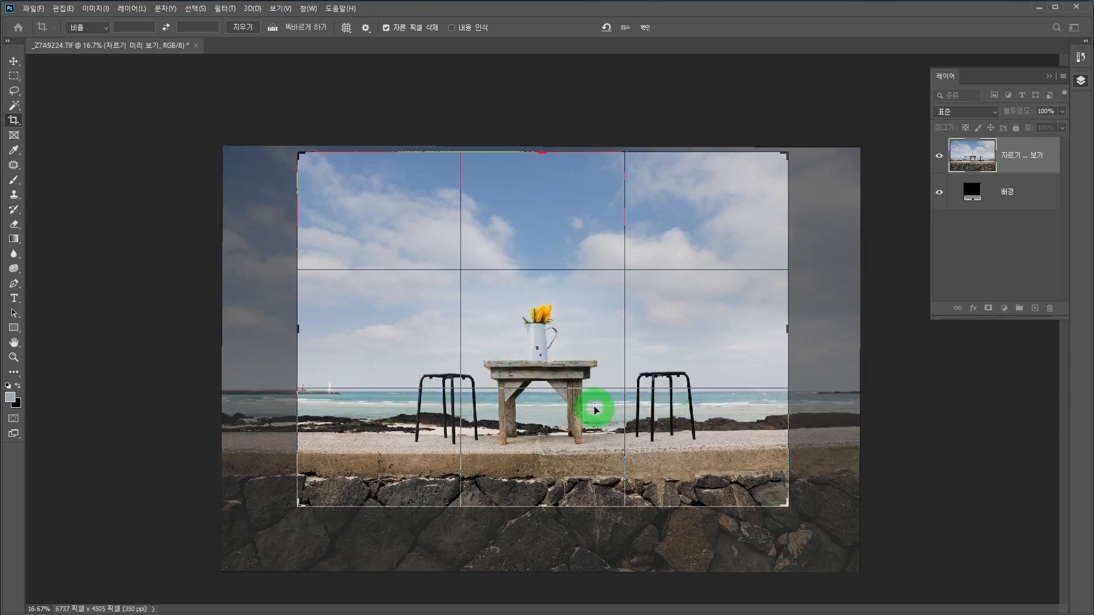
{"action": "left_click_drag", "start_coordinate": [566, 391], "coordinate": [564, 388]}
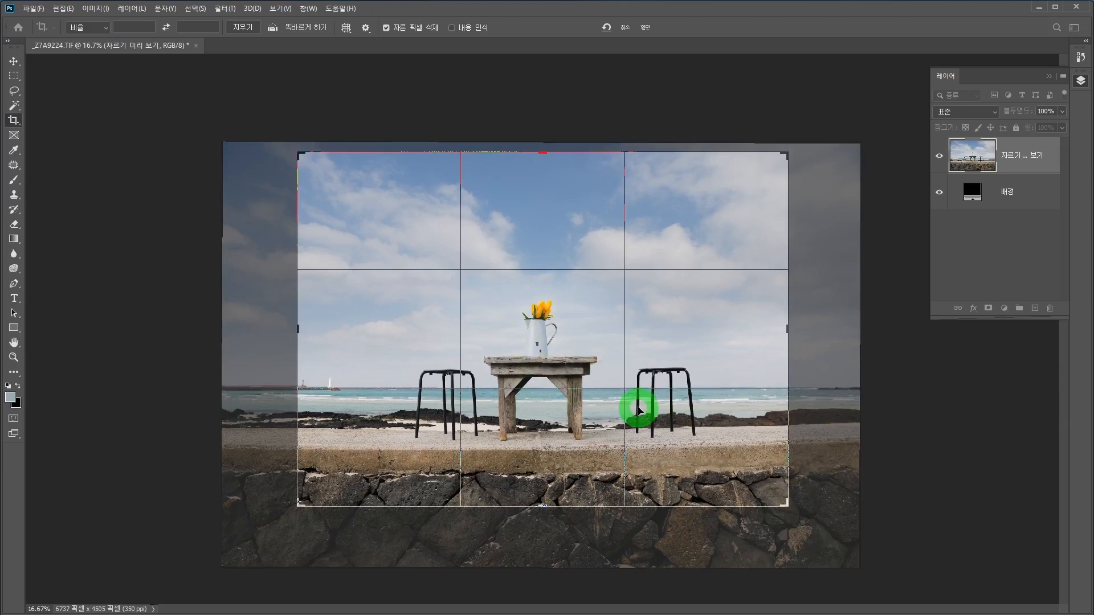
{"action": "key", "text": "Return"}
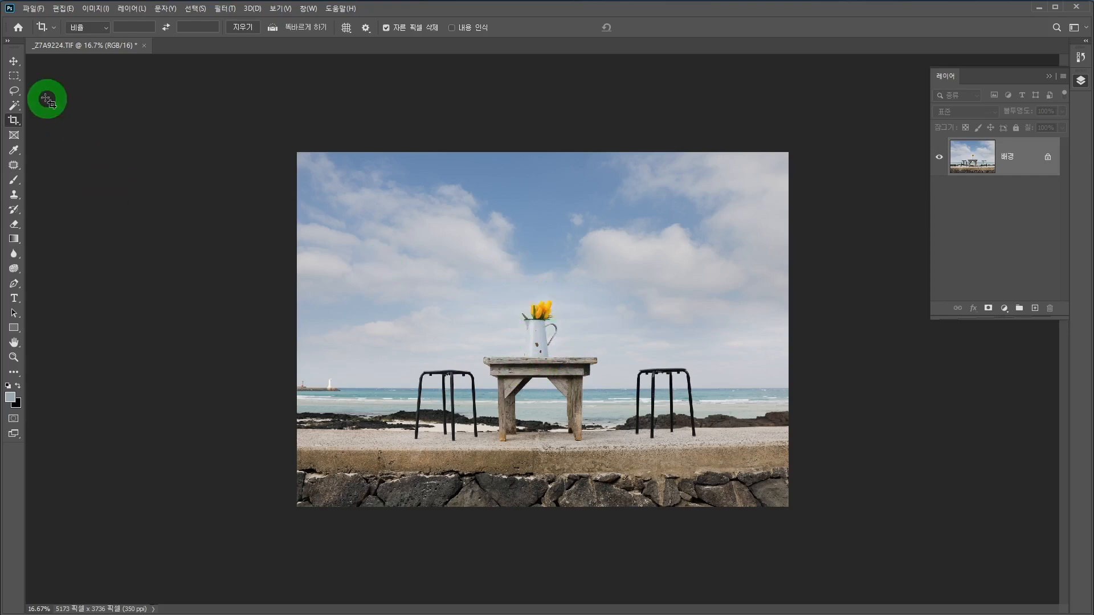
{"action": "left_click", "coordinate": [14, 76]}
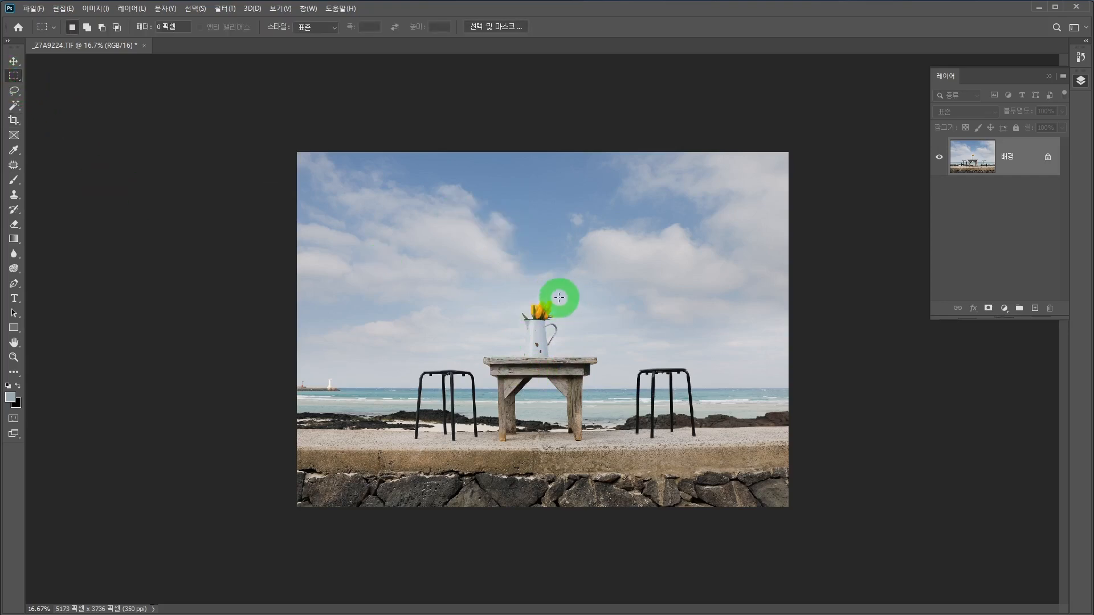
{"action": "left_click", "coordinate": [540, 336], "text": "ctrl"}
{"action": "left_click", "coordinate": [541, 336], "text": "ctrl"}
{"action": "left_click", "coordinate": [540, 335], "text": "ctrl"}
{"action": "left_click", "coordinate": [540, 335], "text": "ctrl"}
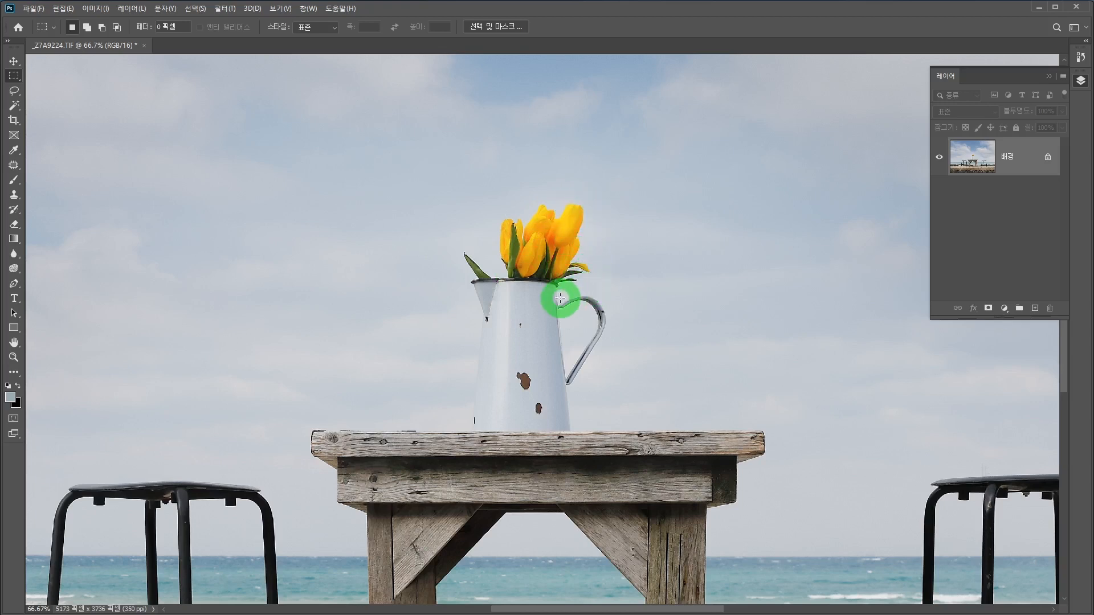
{"action": "left_click", "coordinate": [16, 107]}
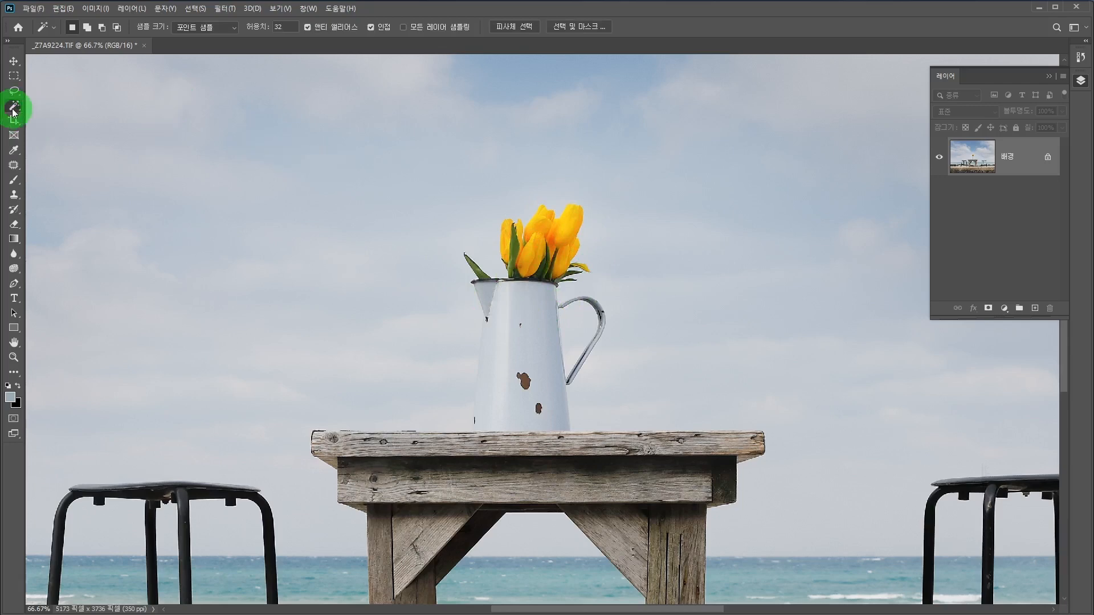
{"action": "left_click", "coordinate": [425, 190]}
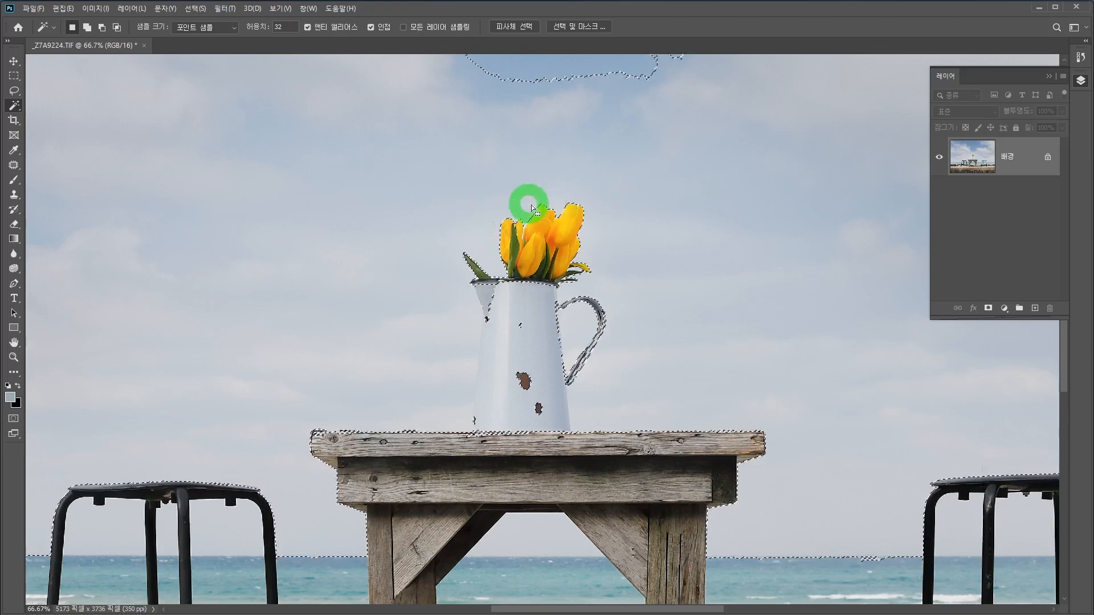
{"action": "left_click", "coordinate": [14, 75]}
{"action": "left_click", "coordinate": [509, 118]}
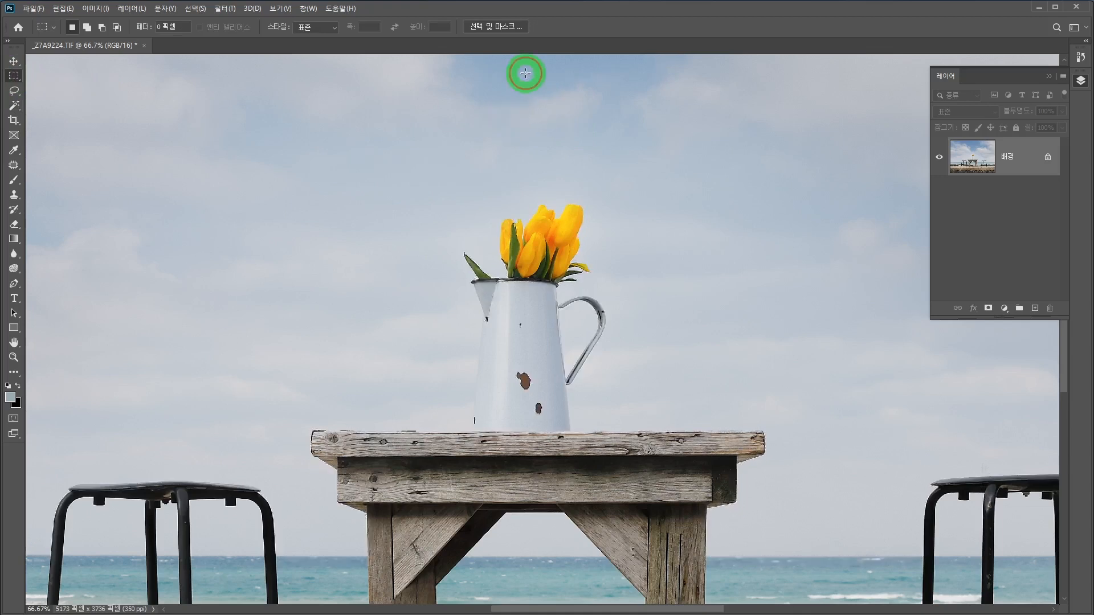
Step: Select a rectangle around the tulips and upper vase, and remove the sky from the selection with the Magic Wand at tolerance 32
{"action": "left_click_drag", "start_coordinate": [410, 146], "coordinate": [647, 335]}
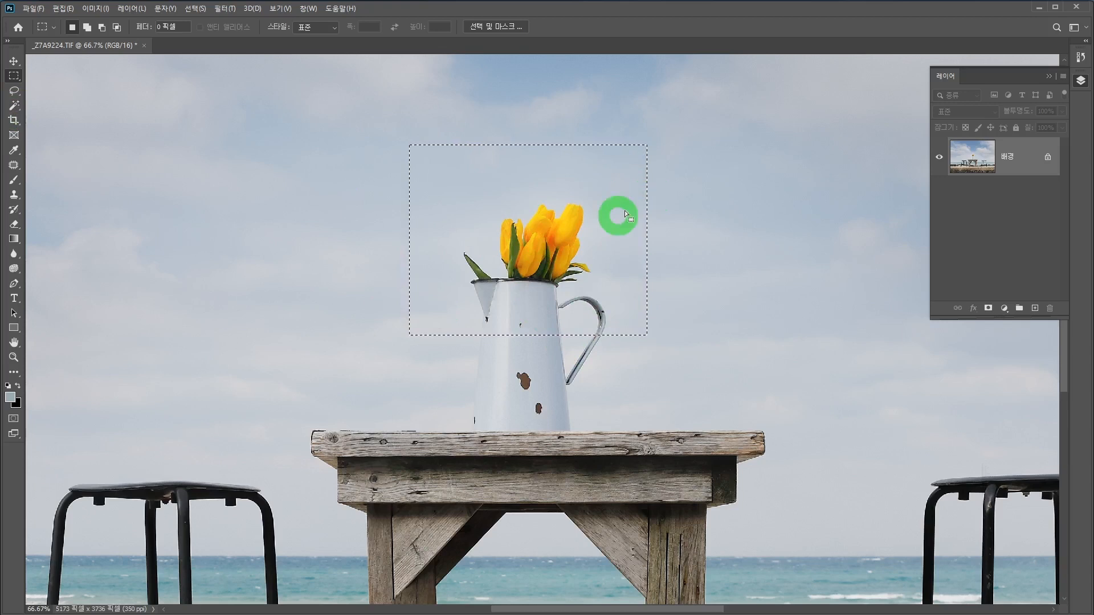
{"action": "left_click", "coordinate": [14, 106]}
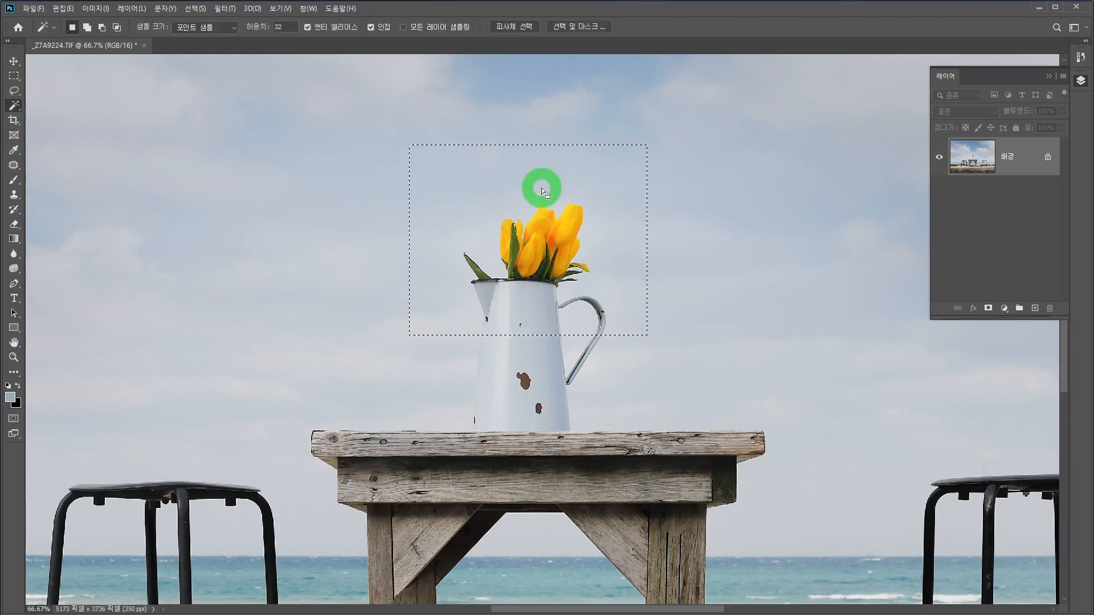
{"action": "left_click", "coordinate": [476, 196]}
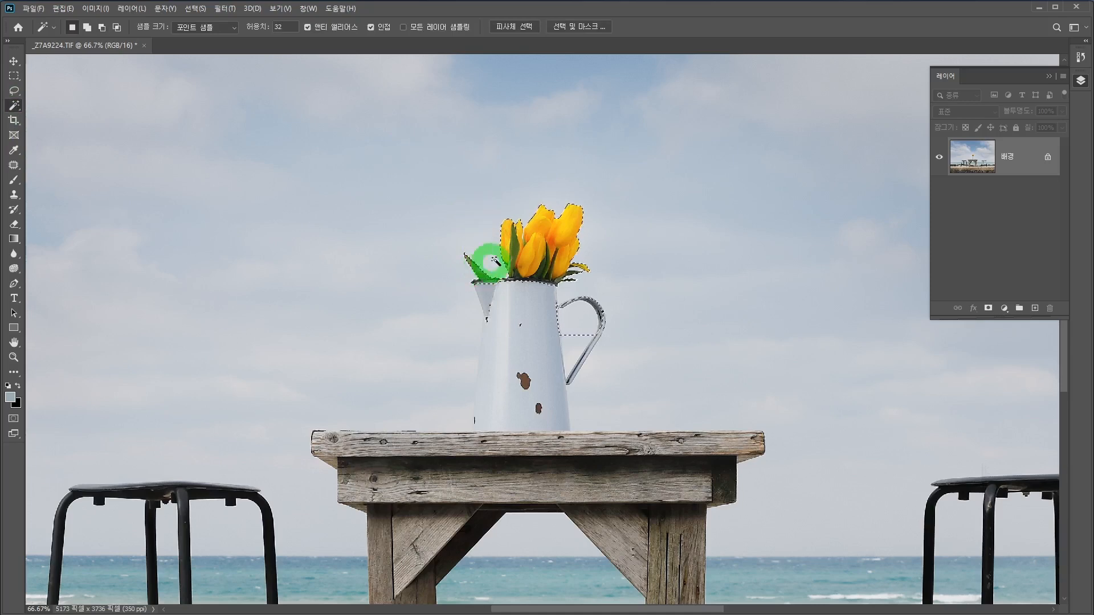
{"action": "left_click", "coordinate": [576, 212], "text": "shift"}
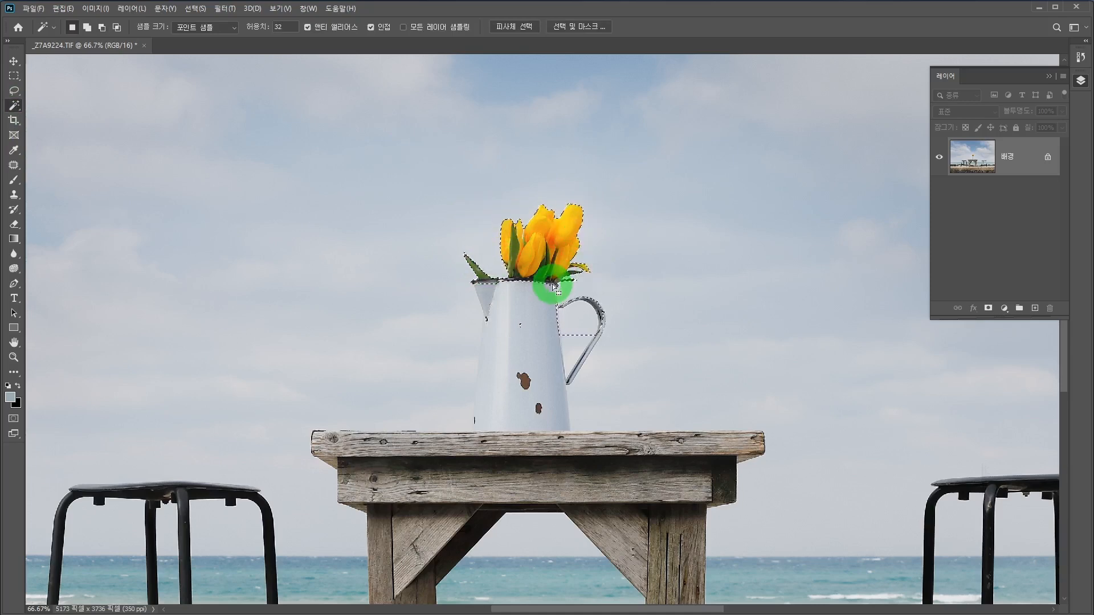
Step: Start adding the jug's body to the selection with the Lasso, tracing straight edges from the spout down the side, along the tabletop and up to the handle
{"action": "left_click", "coordinate": [522, 319]}
{"action": "left_click", "coordinate": [521, 318]}
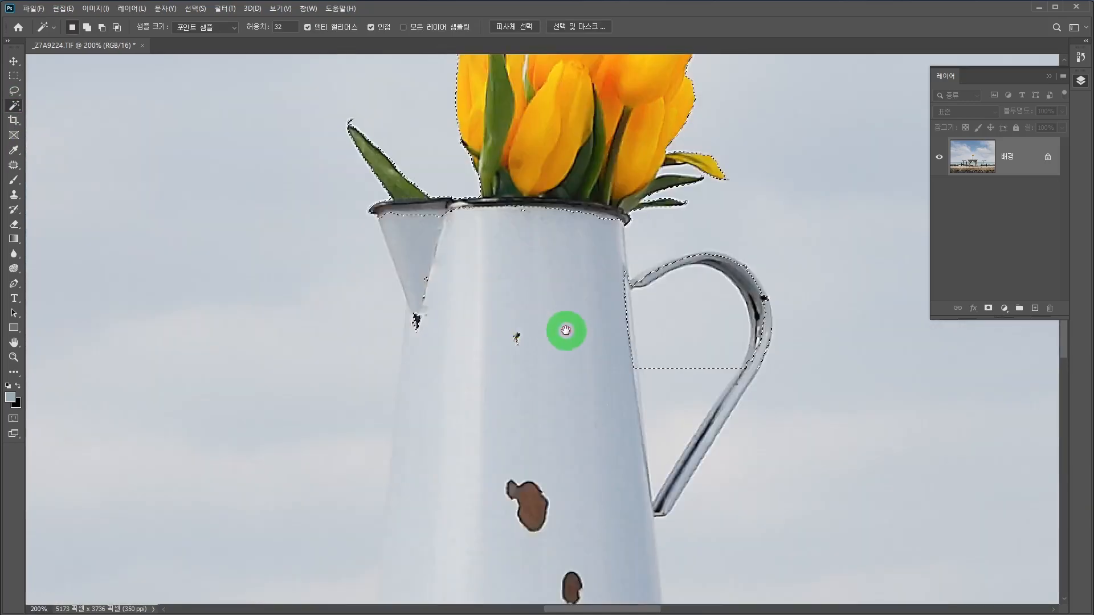
{"action": "left_click_drag", "start_coordinate": [565, 327], "coordinate": [559, 257]}
{"action": "left_click", "coordinate": [14, 91]}
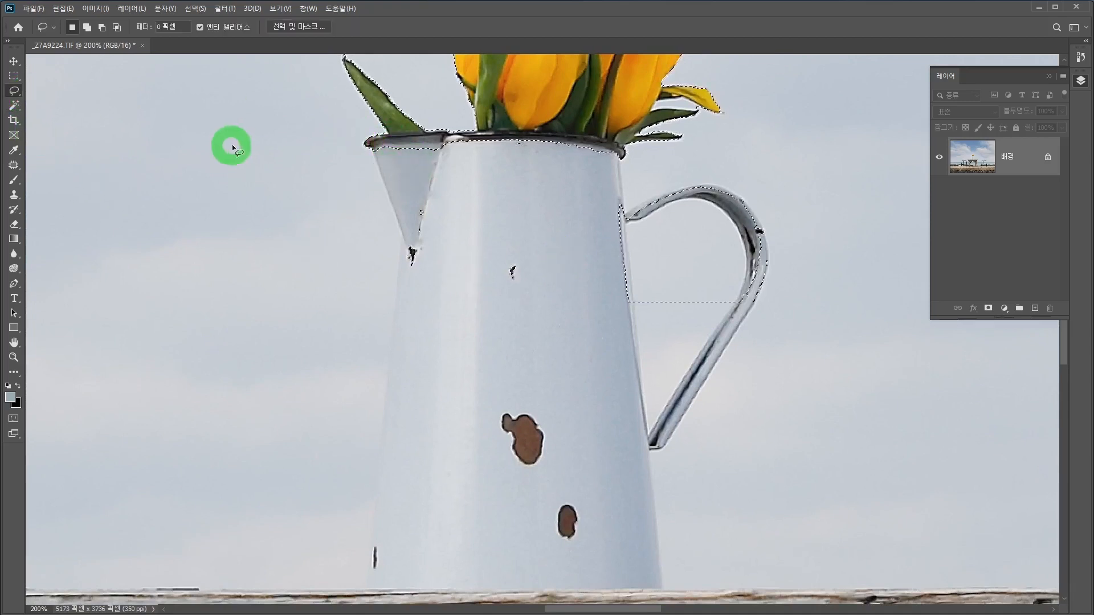
{"action": "key", "text": "shift"}
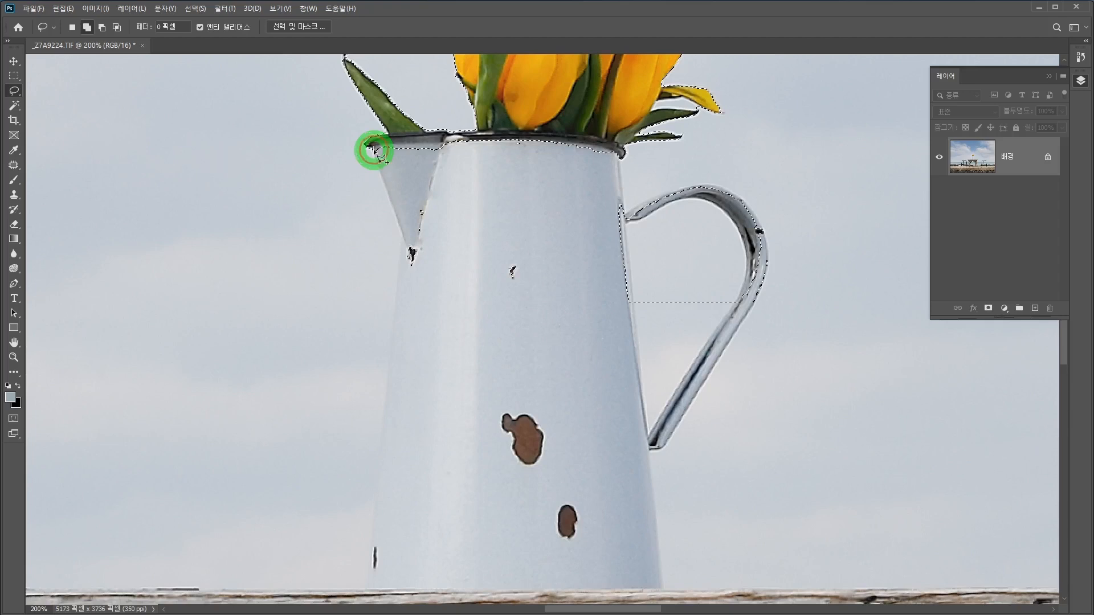
{"action": "left_click", "coordinate": [402, 236]}
{"action": "scroll", "coordinate": [370, 502], "scroll_direction": "down", "scroll_amount": 5}
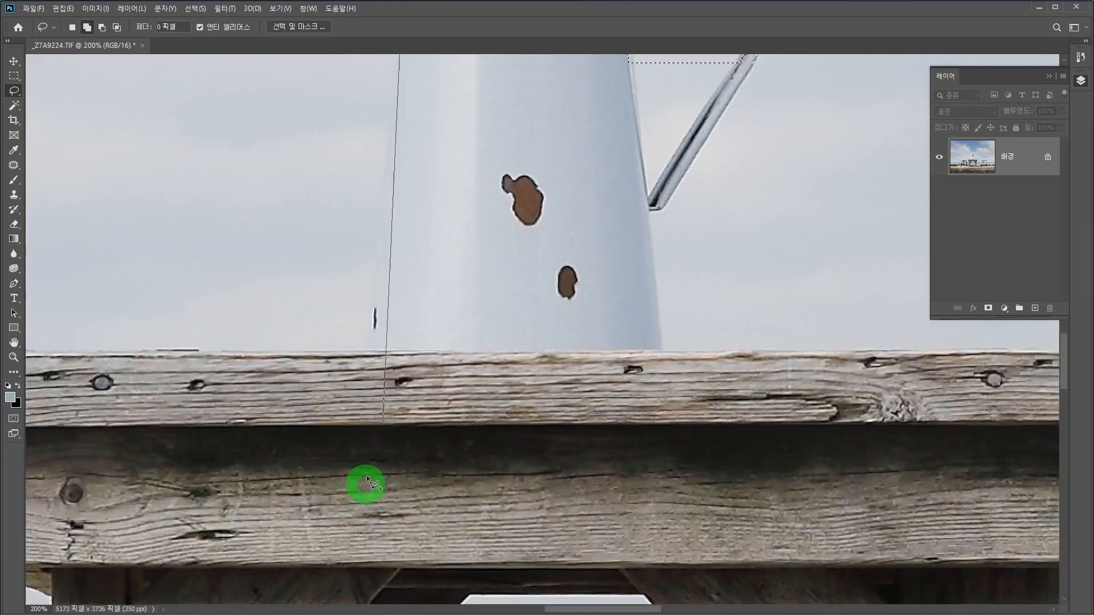
{"action": "left_click", "coordinate": [366, 350]}
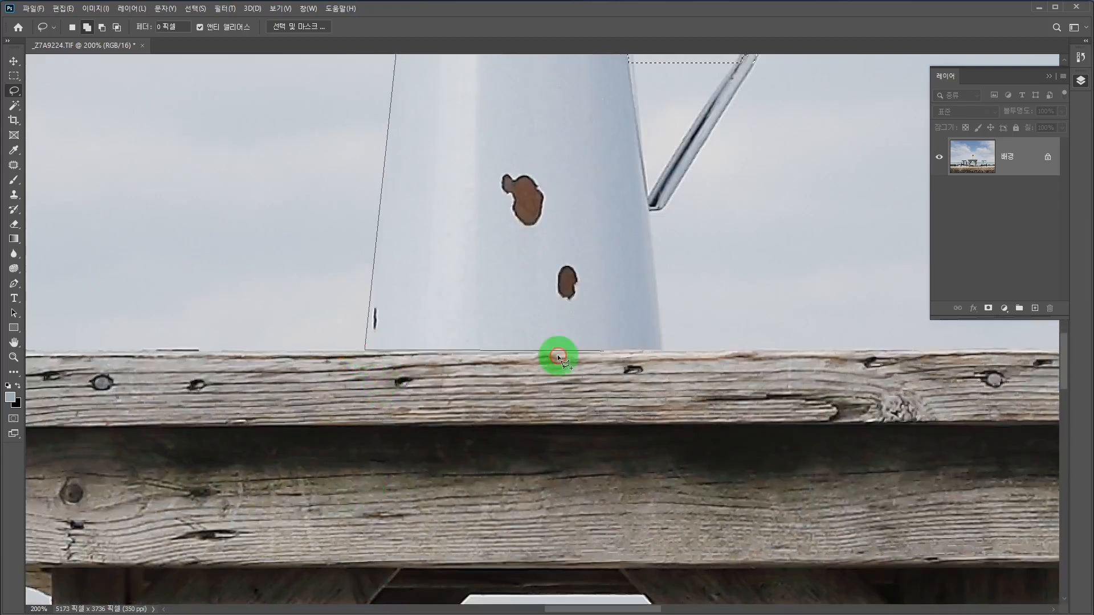
{"action": "left_click", "coordinate": [662, 349]}
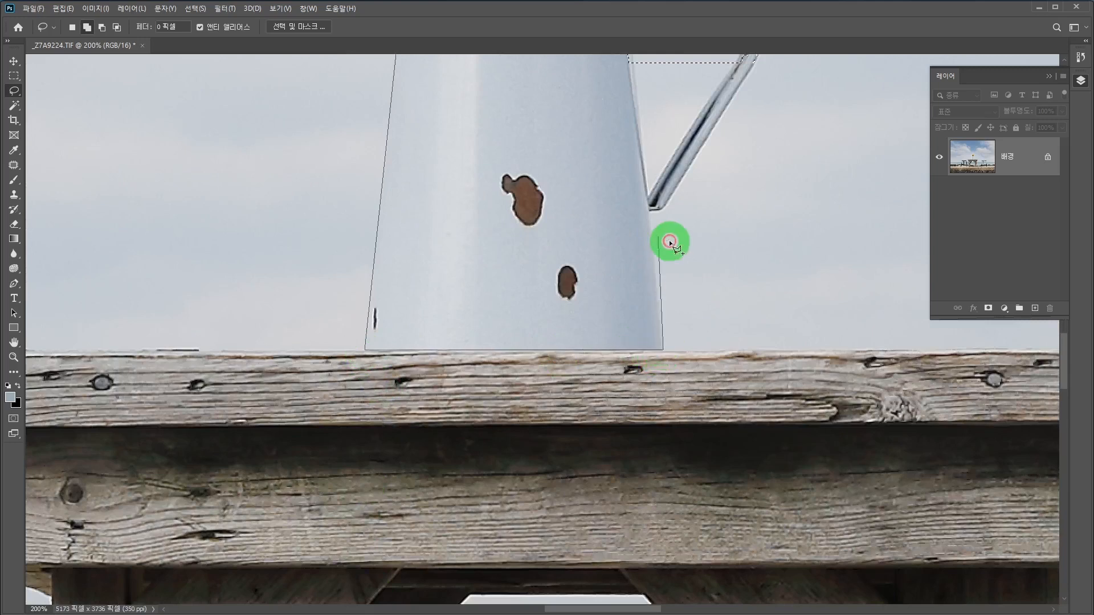
{"action": "left_click", "coordinate": [651, 208]}
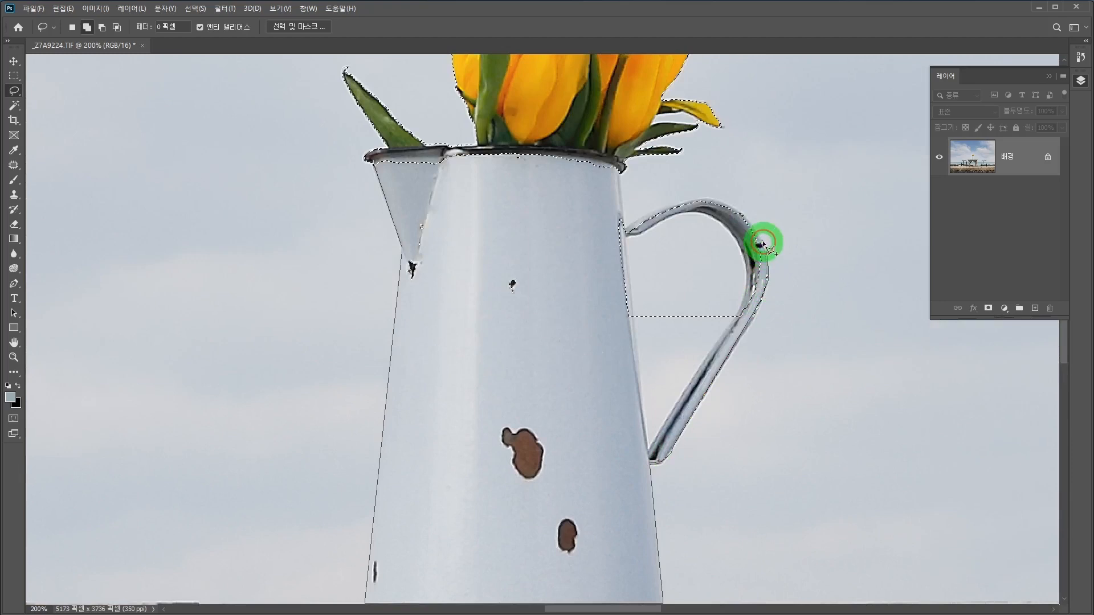
Step: Continue the added outline around the outer curve of the handle and along the jug's rim, closing it at the spout
{"action": "left_click", "coordinate": [741, 214]}
{"action": "left_click", "coordinate": [716, 201]}
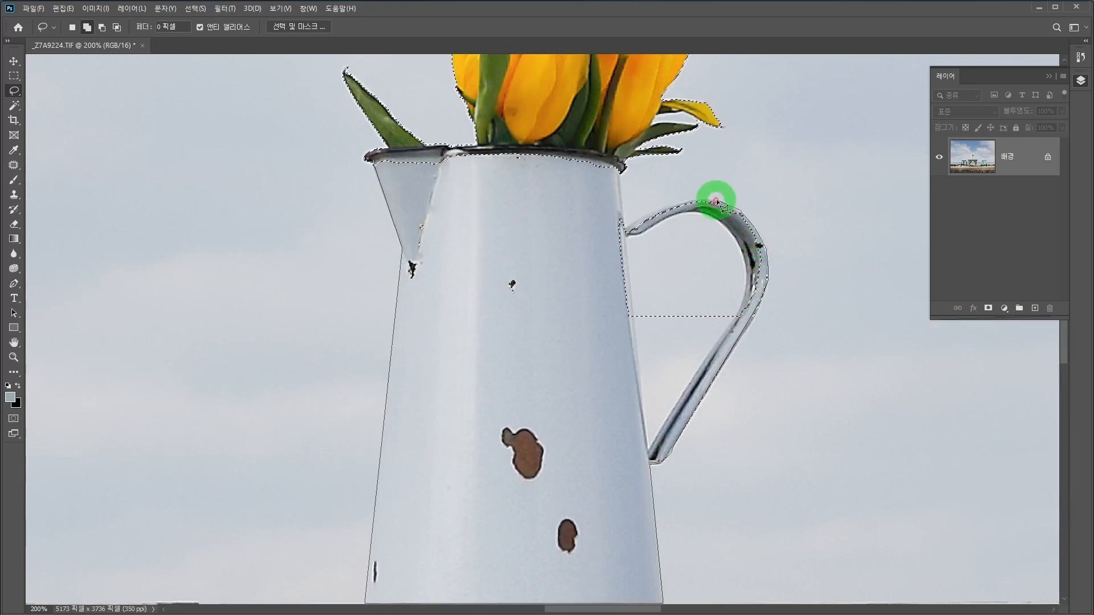
{"action": "left_click", "coordinate": [663, 206]}
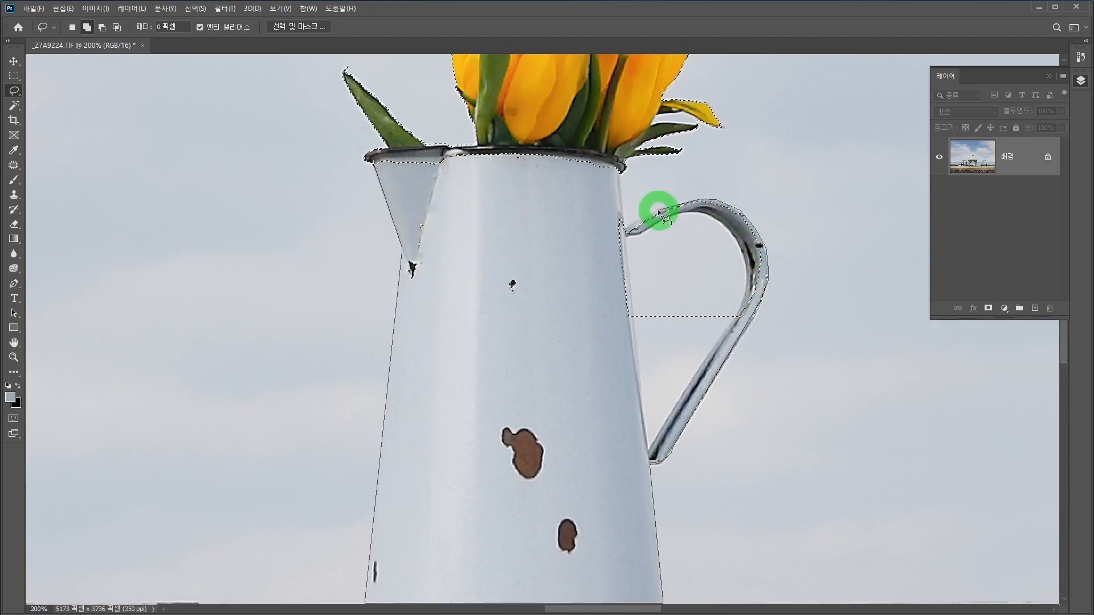
{"action": "left_click", "coordinate": [633, 223]}
{"action": "left_click", "coordinate": [625, 172]}
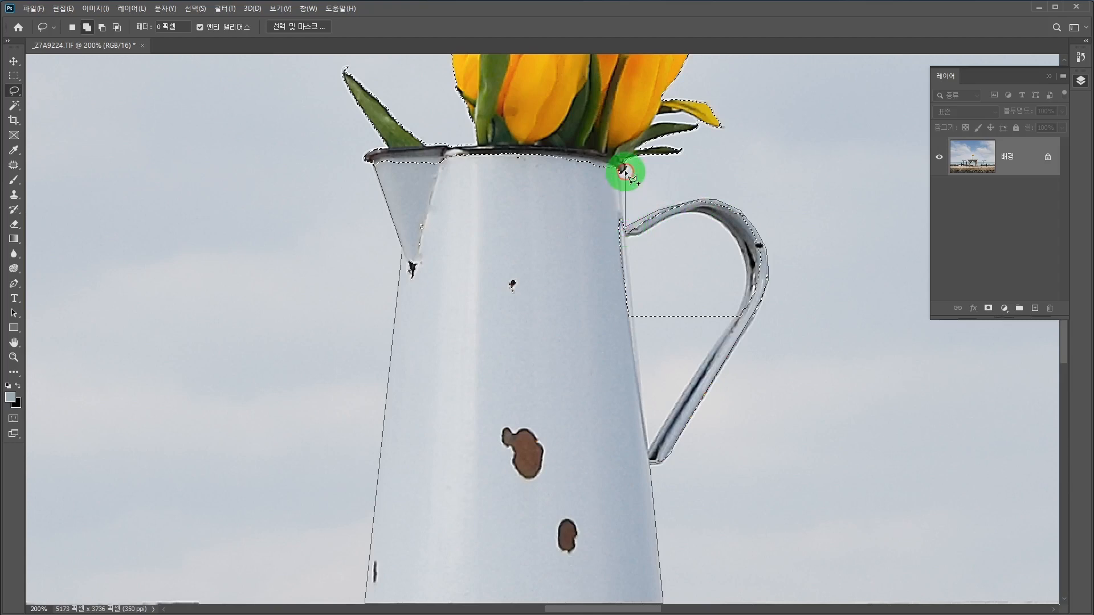
{"action": "left_click", "coordinate": [614, 153]}
{"action": "left_click", "coordinate": [558, 145]}
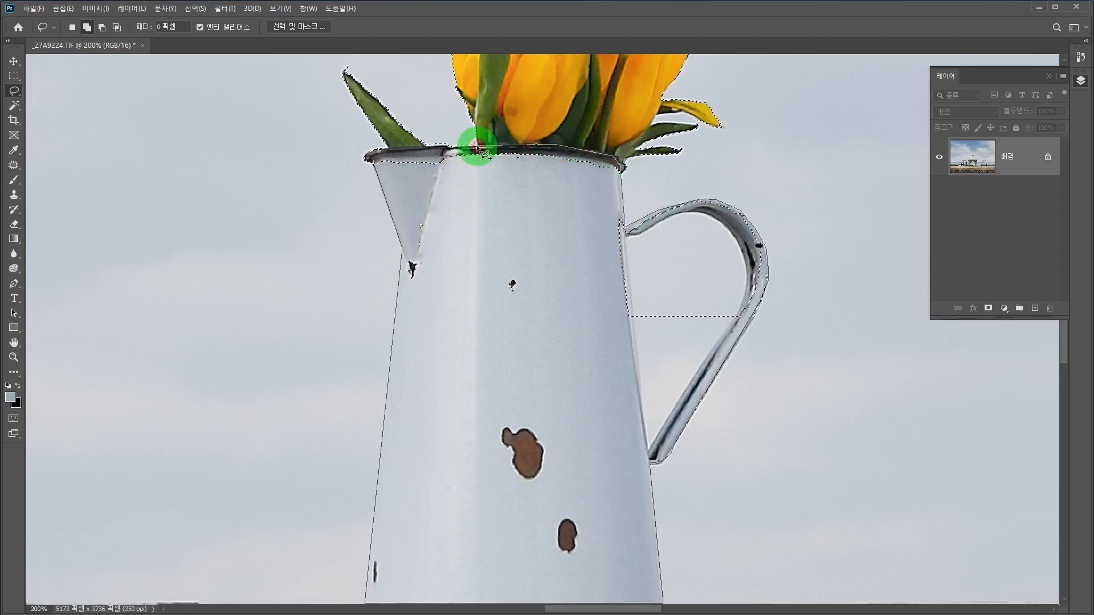
{"action": "left_click", "coordinate": [398, 160]}
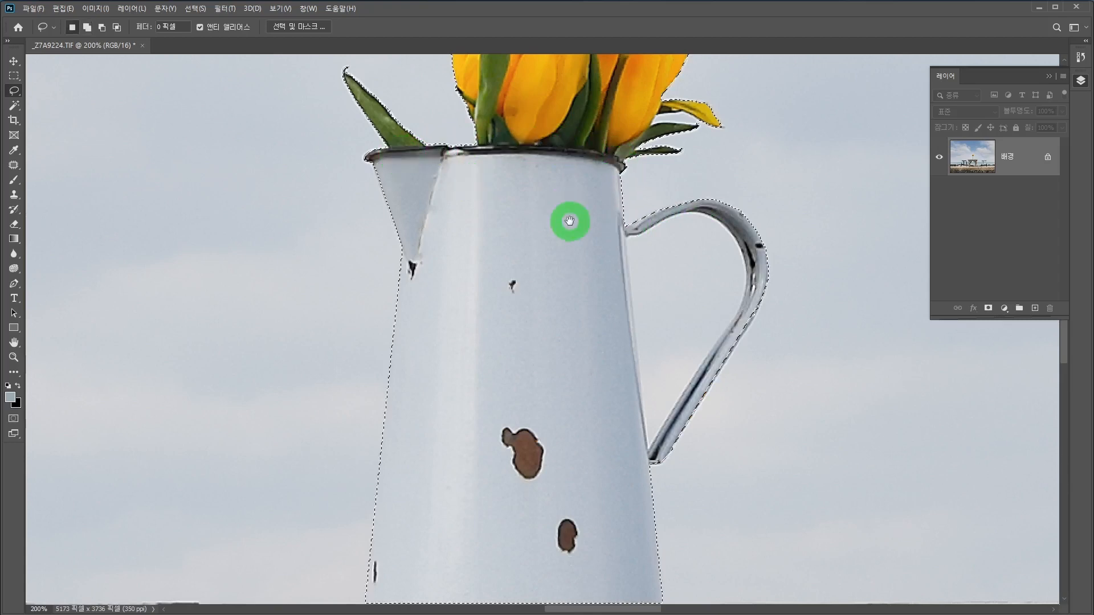
Step: Remove the sky inside the handle from the selection with the Magic Wand, and add the jug's missed edge beside it with the Lasso
{"action": "left_click_drag", "start_coordinate": [572, 230], "coordinate": [457, 168]}
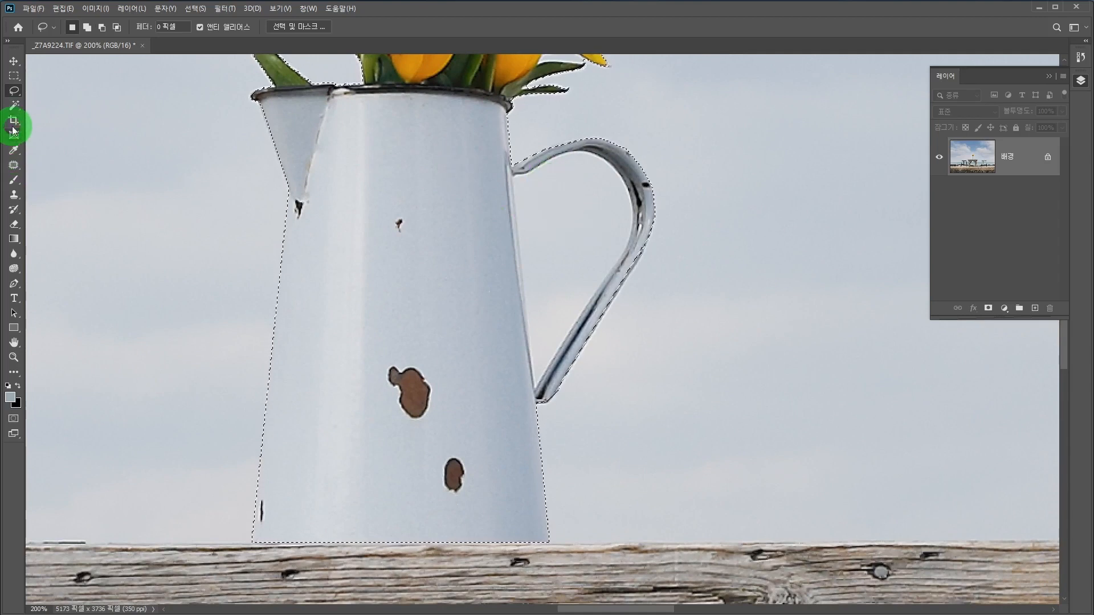
{"action": "left_click", "coordinate": [13, 105]}
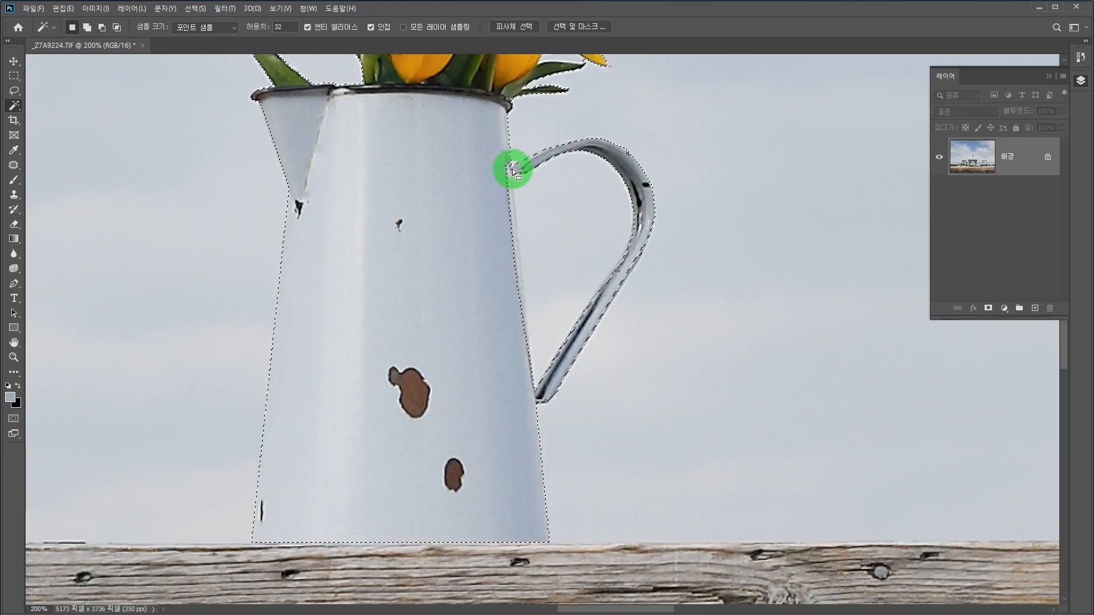
{"action": "left_click", "coordinate": [14, 91]}
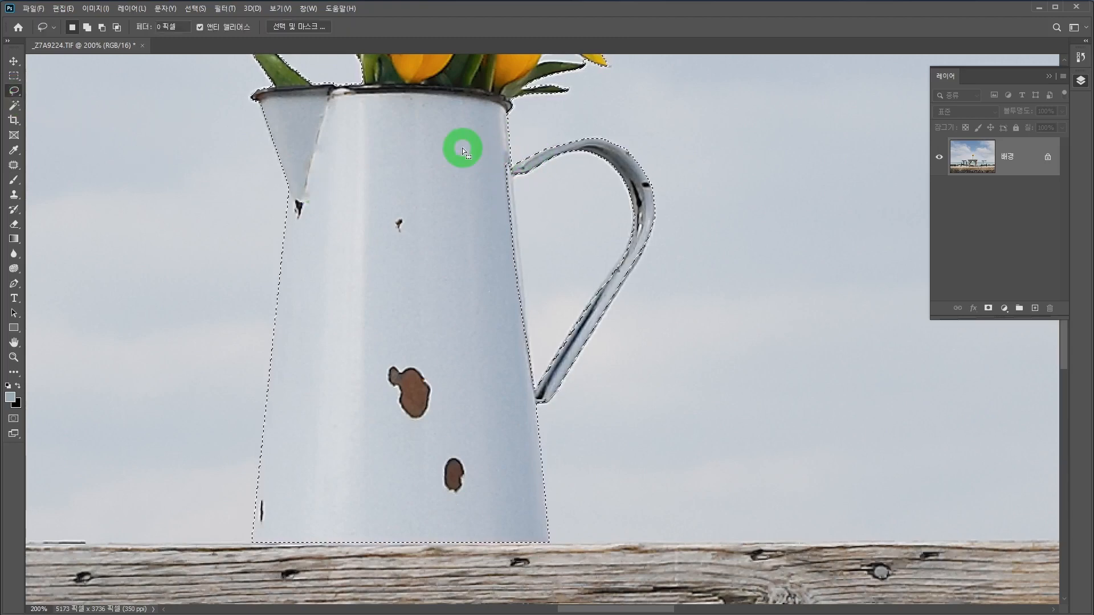
{"action": "key", "text": "shift"}
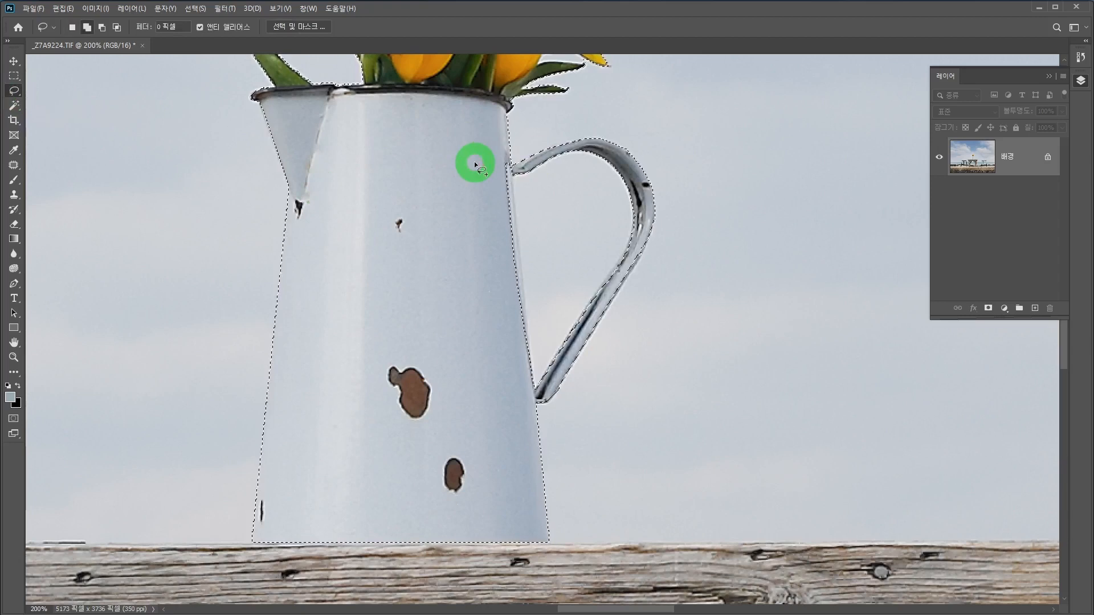
{"action": "mouse_move", "coordinate": [475, 162]}
{"action": "left_mouse_down"}
{"action": "mouse_move", "coordinate": [505, 149]}
{"action": "mouse_move", "coordinate": [513, 165]}
{"action": "mouse_move", "coordinate": [531, 383]}
{"action": "left_mouse_up"}
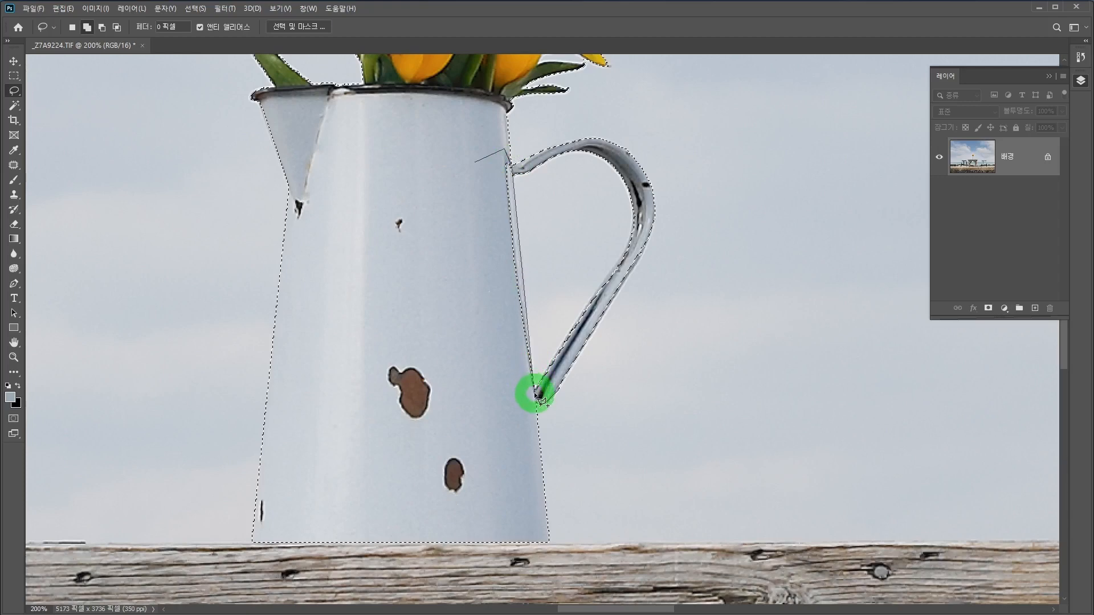
{"action": "left_click_drag", "start_coordinate": [470, 345], "coordinate": [461, 223]}
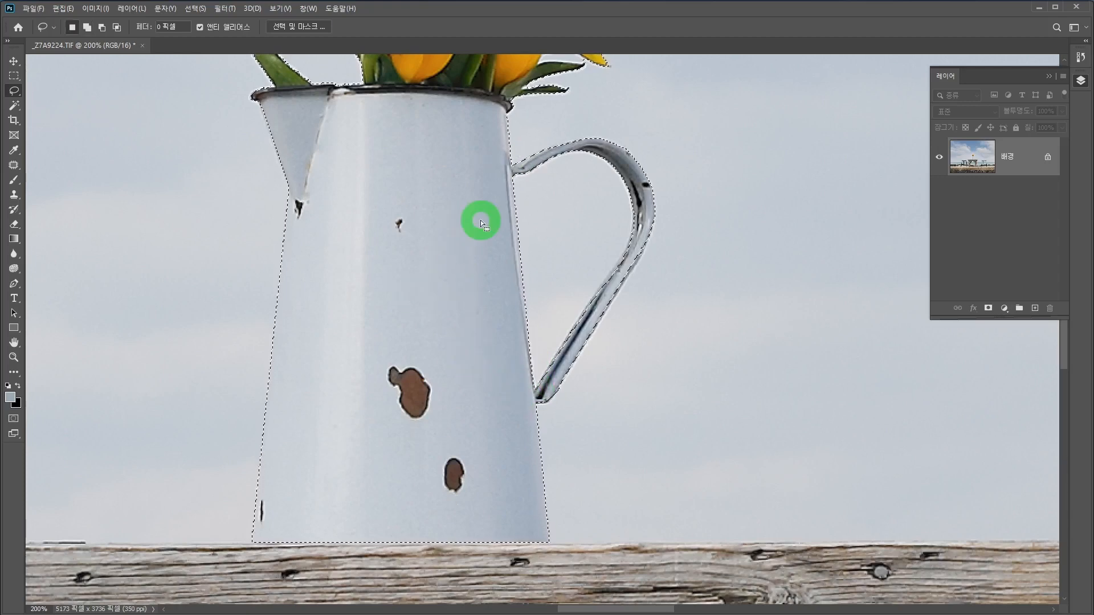
Step: Reduce the Clone Stamp brush to 15 and clone clean enamel over the small chip on the jug's upper body
{"action": "left_click_drag", "start_coordinate": [508, 266], "coordinate": [555, 291]}
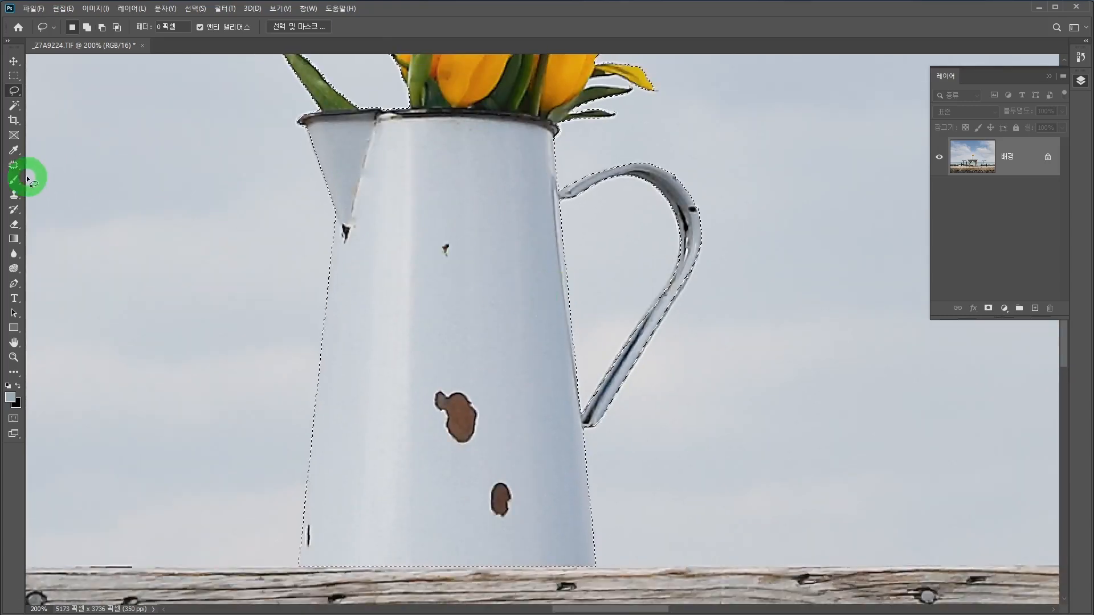
{"action": "left_click", "coordinate": [17, 195]}
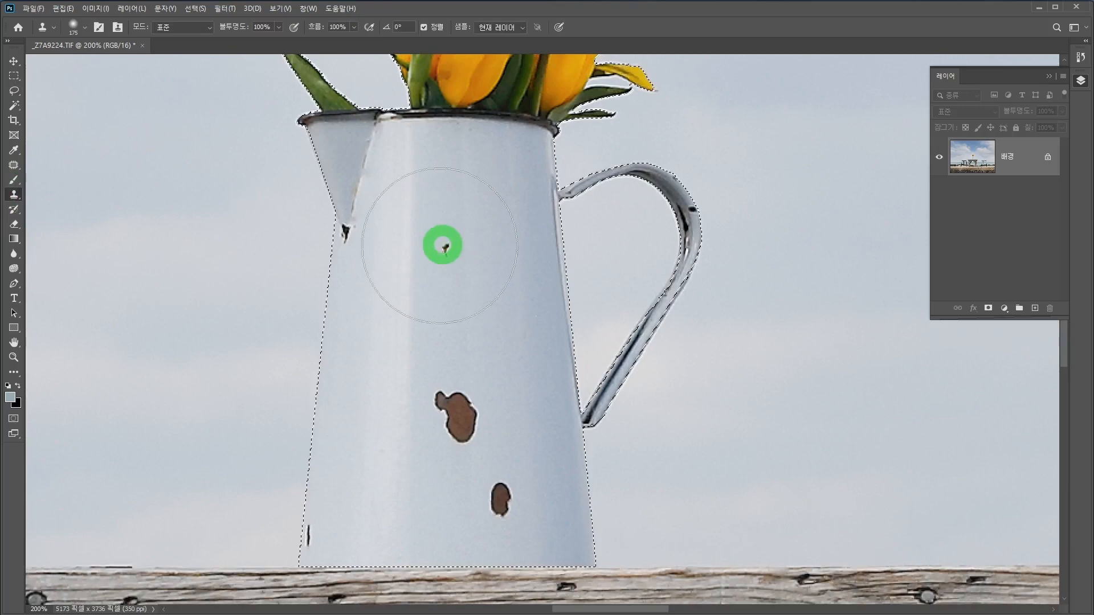
{"action": "key", "text": "bracketleft"}
{"action": "key", "text": "bracketleft"}
{"action": "key", "text": "bracketleft"}
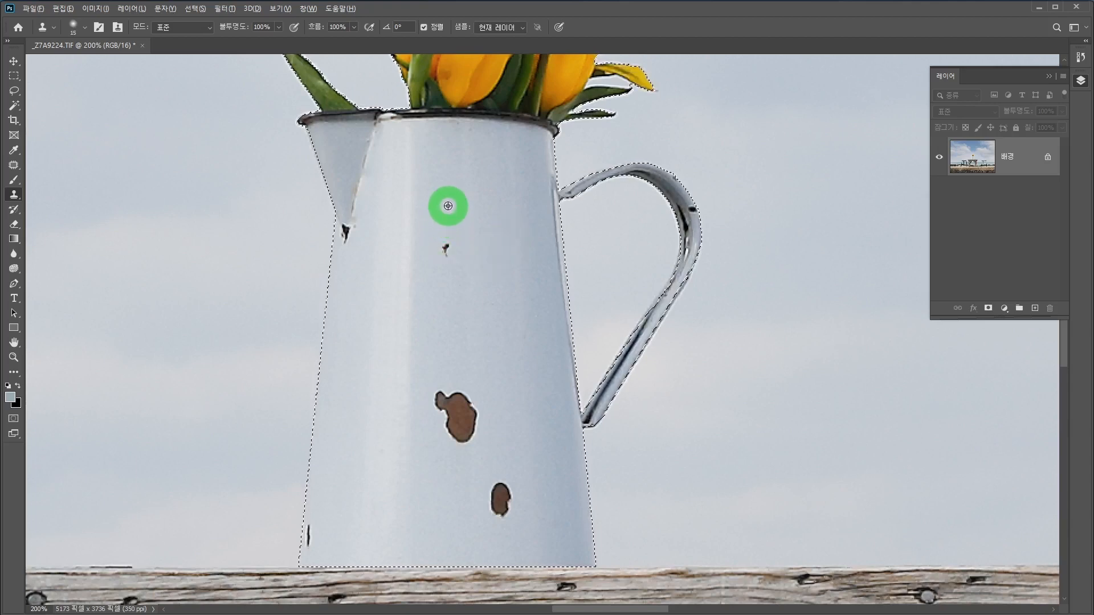
{"action": "left_click", "coordinate": [448, 206], "text": "alt"}
{"action": "left_click", "coordinate": [445, 246]}
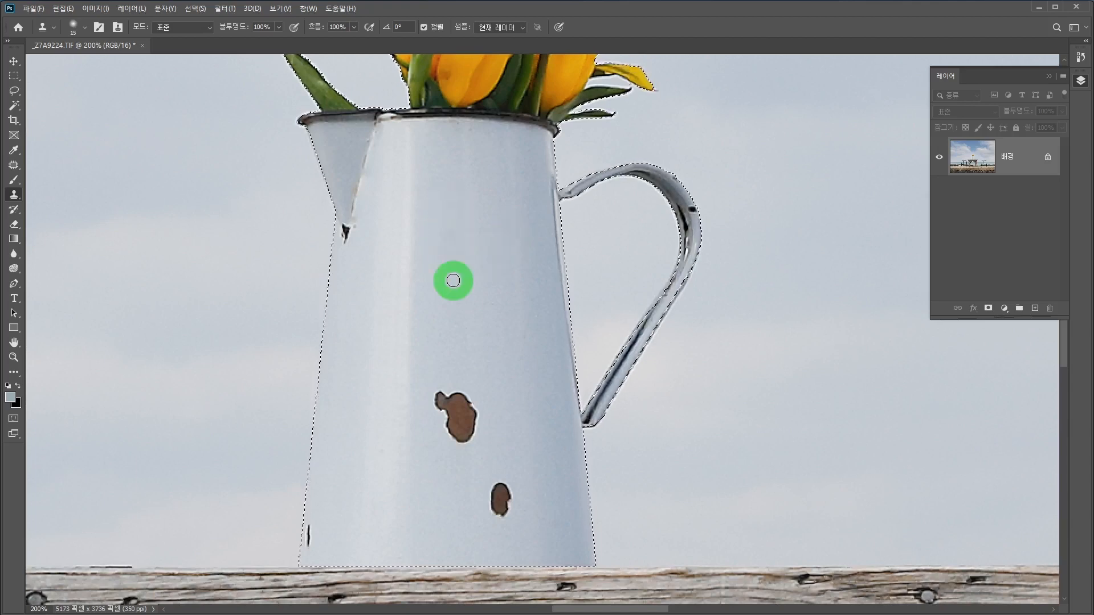
Step: Clone clean enamel over the two brown rust patches on the jug's body with the Clone Stamp at size 35
{"action": "left_click", "coordinate": [454, 339], "text": "alt"}
{"action": "mouse_move", "coordinate": [453, 410]}
{"action": "left_mouse_down"}
{"action": "mouse_move", "coordinate": [443, 381]}
{"action": "mouse_move", "coordinate": [437, 409]}
{"action": "mouse_move", "coordinate": [443, 385]}
{"action": "mouse_move", "coordinate": [452, 407]}
{"action": "mouse_move", "coordinate": [466, 395]}
{"action": "mouse_move", "coordinate": [472, 426]}
{"action": "mouse_move", "coordinate": [475, 405]}
{"action": "mouse_move", "coordinate": [451, 436]}
{"action": "mouse_move", "coordinate": [451, 416]}
{"action": "mouse_move", "coordinate": [469, 441]}
{"action": "mouse_move", "coordinate": [510, 414]}
{"action": "mouse_move", "coordinate": [499, 296]}
{"action": "left_mouse_up"}
{"action": "left_click", "coordinate": [489, 299], "text": "alt"}
{"action": "mouse_move", "coordinate": [484, 381]}
{"action": "left_mouse_down"}
{"action": "mouse_move", "coordinate": [485, 358]}
{"action": "mouse_move", "coordinate": [484, 389]}
{"action": "mouse_move", "coordinate": [493, 372]}
{"action": "mouse_move", "coordinate": [498, 401]}
{"action": "left_mouse_up"}
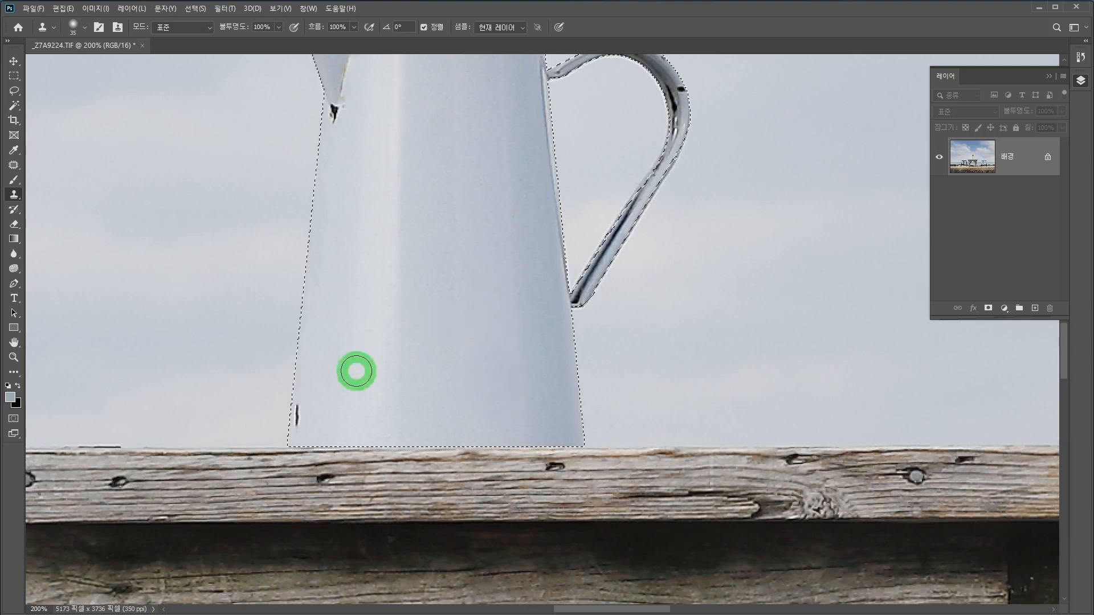
Step: Clone clean enamel over the dark chip and leftover marks at the jug's lower left edge, down to the tabletop
{"action": "left_click", "coordinate": [306, 374], "text": "alt"}
{"action": "left_click_drag", "start_coordinate": [297, 411], "coordinate": [301, 422]}
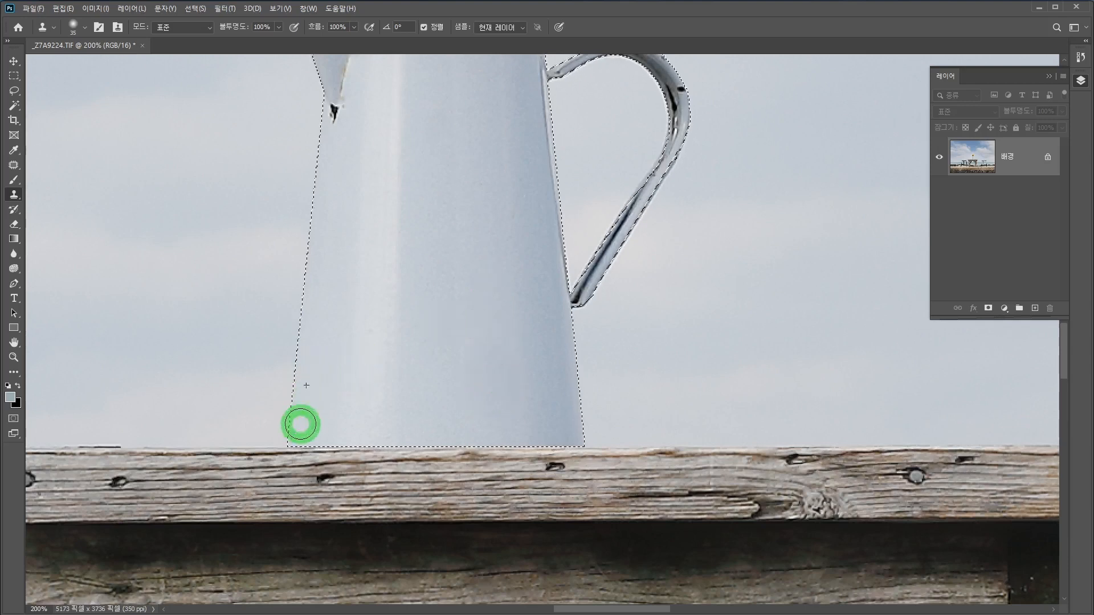
{"action": "mouse_move", "coordinate": [302, 383]}
{"action": "left_mouse_down"}
{"action": "mouse_move", "coordinate": [269, 259]}
{"action": "mouse_move", "coordinate": [330, 227]}
{"action": "mouse_move", "coordinate": [321, 149]}
{"action": "mouse_move", "coordinate": [305, 285]}
{"action": "mouse_move", "coordinate": [308, 237]}
{"action": "mouse_move", "coordinate": [435, 279]}
{"action": "mouse_move", "coordinate": [385, 291]}
{"action": "mouse_move", "coordinate": [362, 267]}
{"action": "mouse_move", "coordinate": [295, 281]}
{"action": "left_mouse_up"}
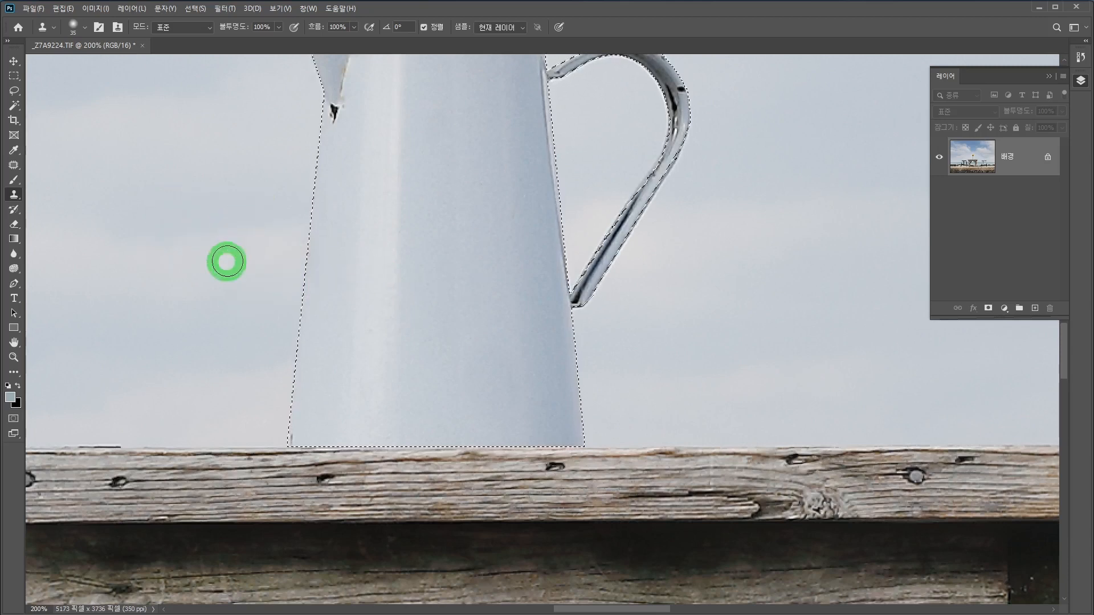
{"action": "left_click", "coordinate": [310, 399], "text": "alt"}
{"action": "left_click_drag", "start_coordinate": [300, 428], "coordinate": [291, 442]}
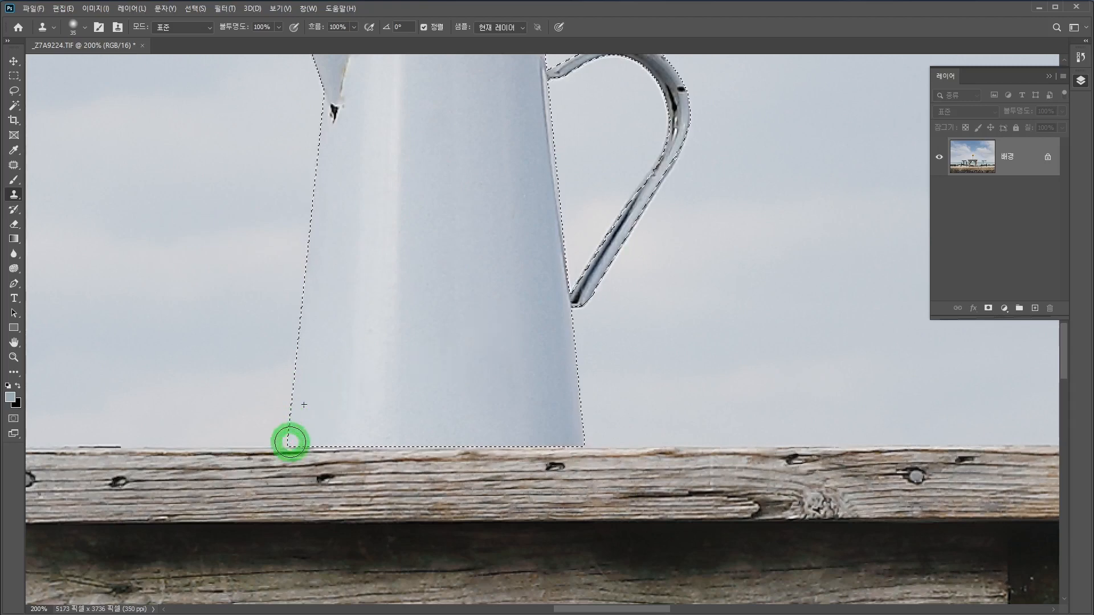
Step: Retouch the black chip at the spout's tip and the marks along the spout's seam with the Clone Stamp at size 9
{"action": "scroll", "coordinate": [410, 269], "scroll_direction": "up", "scroll_amount": 5}
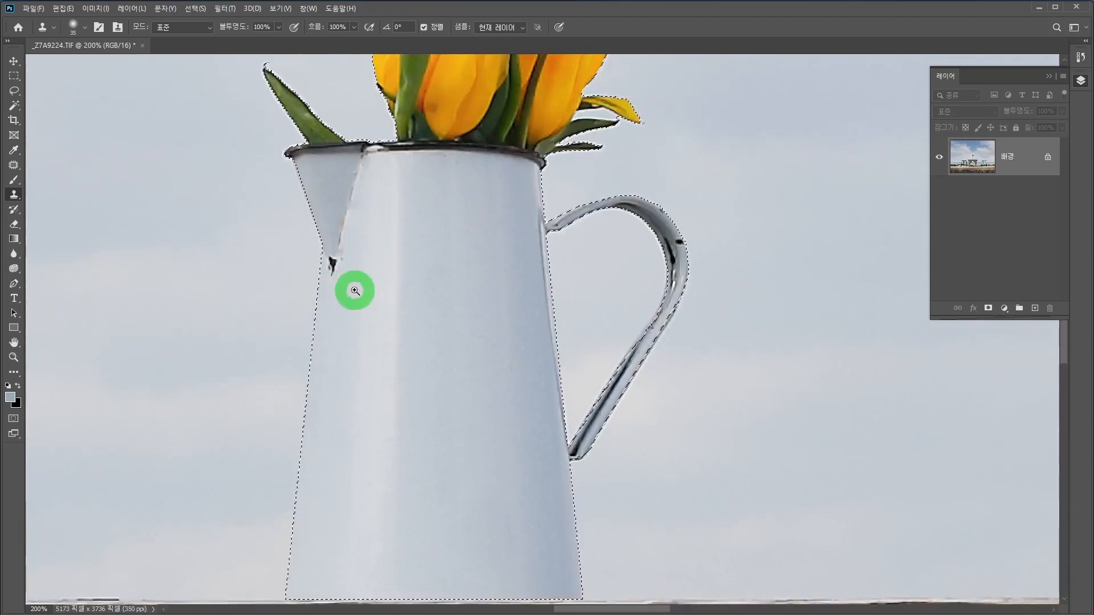
{"action": "left_click", "coordinate": [355, 290], "text": "ctrl"}
{"action": "left_click", "coordinate": [354, 291], "text": "ctrl"}
{"action": "left_click_drag", "start_coordinate": [374, 244], "coordinate": [408, 318]}
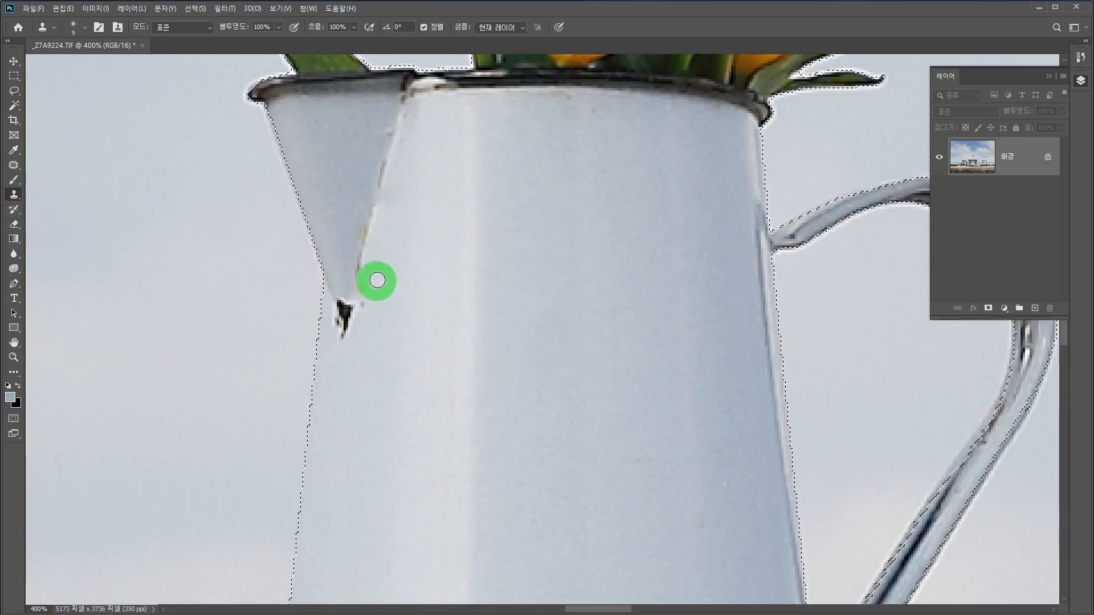
{"action": "left_click", "coordinate": [365, 242], "text": "alt"}
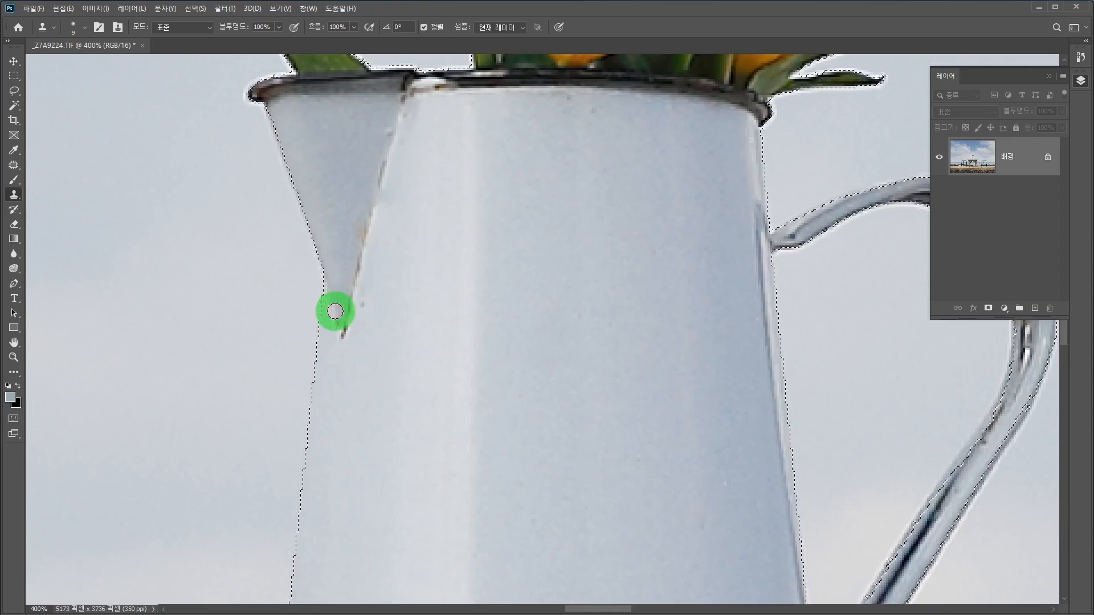
{"action": "mouse_move", "coordinate": [342, 335]}
{"action": "left_mouse_down"}
{"action": "mouse_move", "coordinate": [400, 324]}
{"action": "mouse_move", "coordinate": [366, 301]}
{"action": "mouse_move", "coordinate": [399, 308]}
{"action": "mouse_move", "coordinate": [353, 338]}
{"action": "left_mouse_up"}
{"action": "left_click", "coordinate": [399, 310], "text": "alt"}
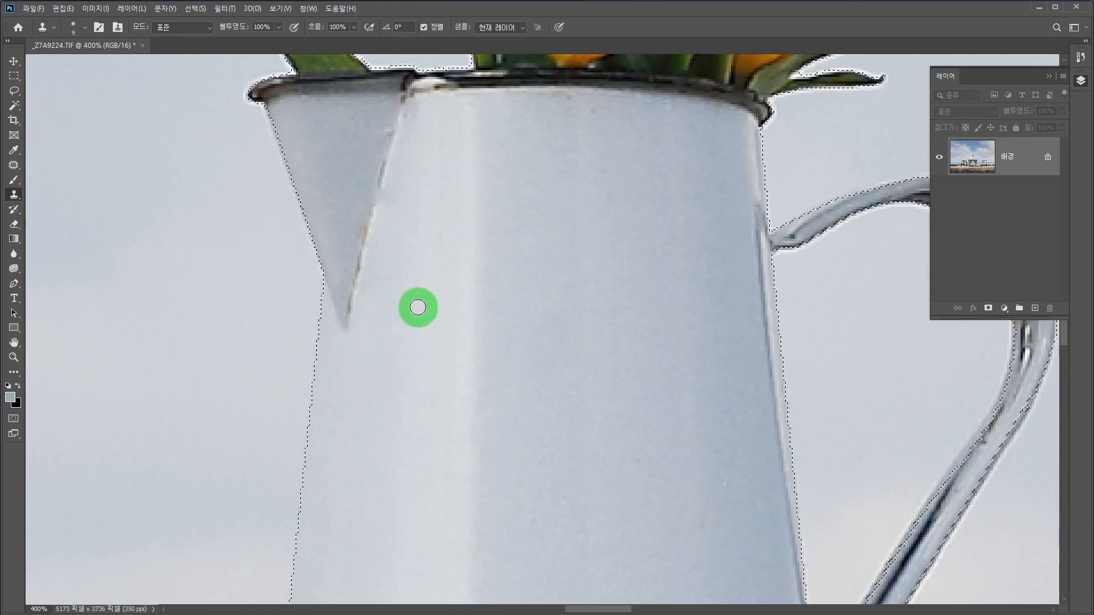
{"action": "left_click_drag", "start_coordinate": [403, 283], "coordinate": [390, 188]}
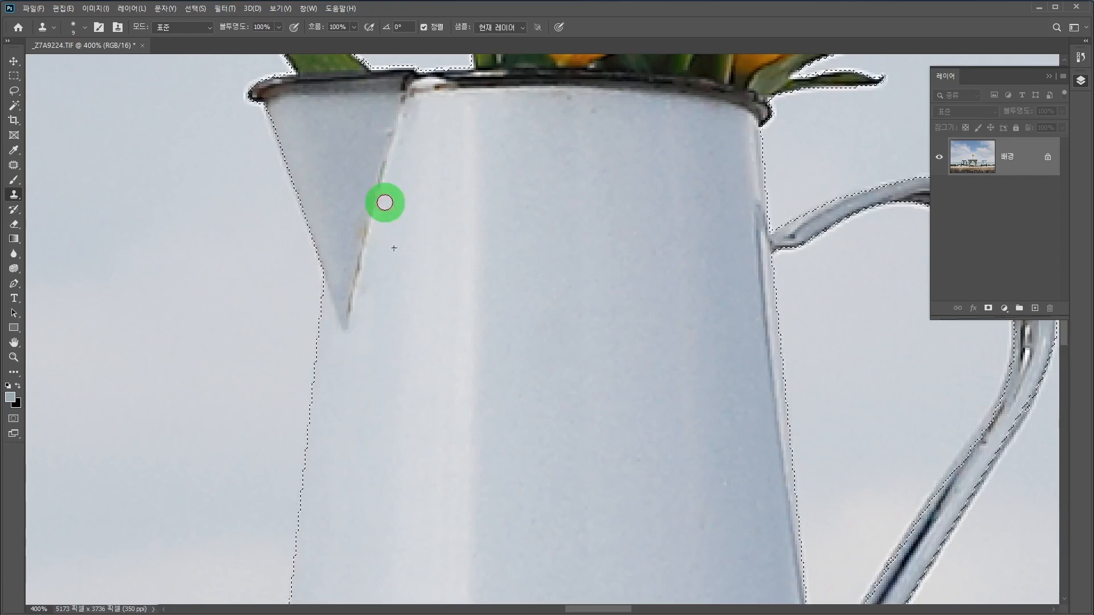
Step: Raise the saturation of the selected tulips and jug to +32 with Hue/Saturation
{"action": "key", "text": "ctrl+minus"}
{"action": "key", "text": "ctrl+minus"}
{"action": "key", "text": "ctrl+minus"}
{"action": "key", "text": "ctrl+minus"}
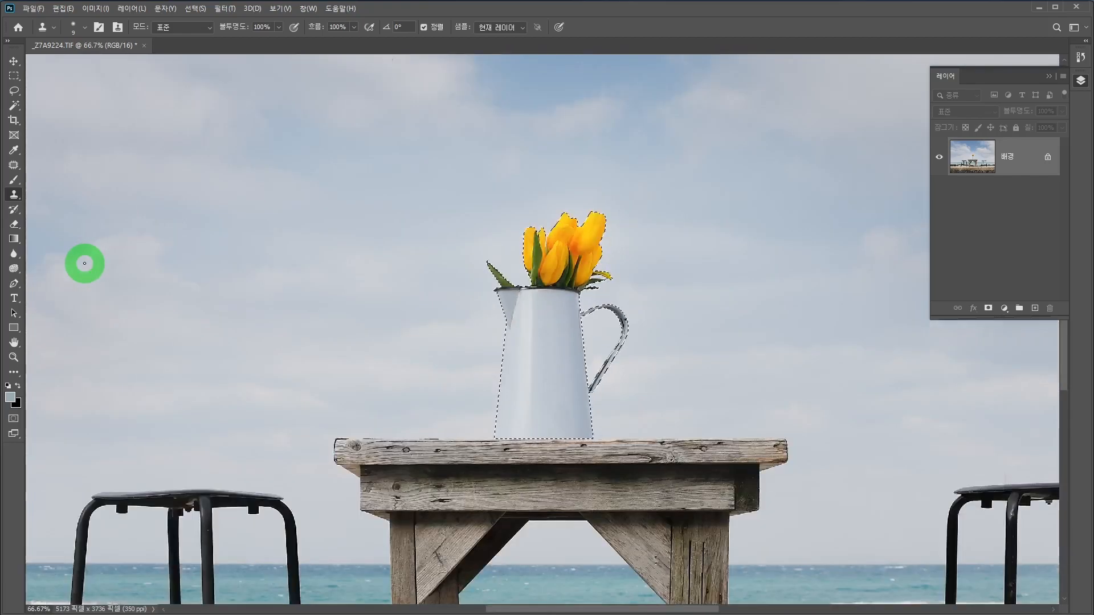
{"action": "left_click_drag", "start_coordinate": [678, 445], "coordinate": [547, 408]}
{"action": "left_click_drag", "start_coordinate": [448, 297], "coordinate": [613, 295]}
{"action": "key", "text": "ctrl+minus"}
{"action": "key", "text": "ctrl+minus"}
{"action": "key", "text": "ctrl+minus"}
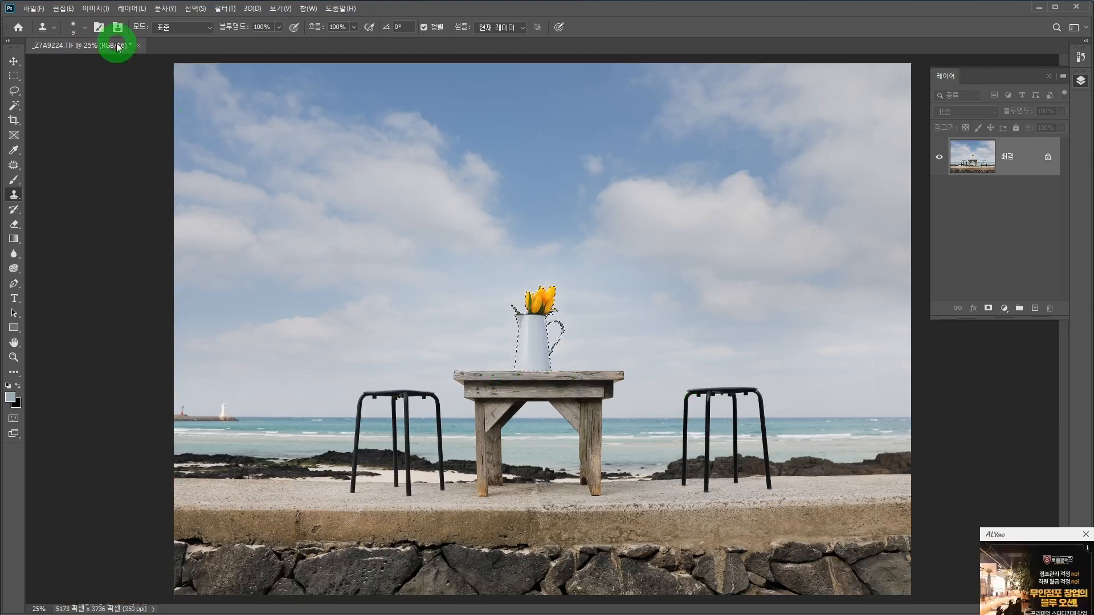
{"action": "left_click", "coordinate": [103, 11]}
{"action": "mouse_move", "coordinate": [106, 38]}
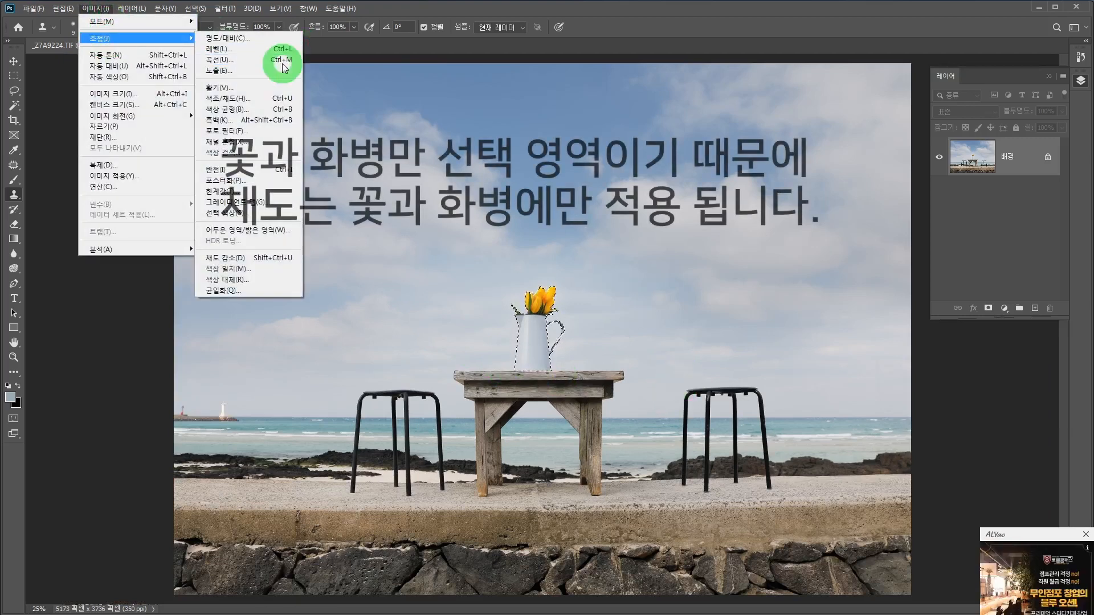
{"action": "left_click", "coordinate": [263, 101]}
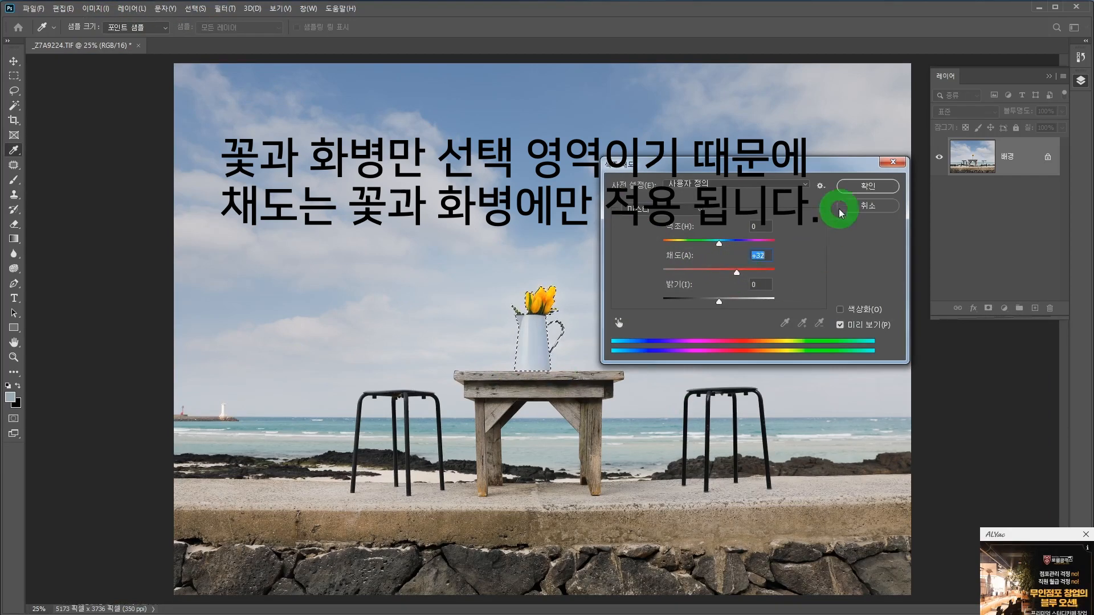
{"action": "left_click", "coordinate": [856, 186]}
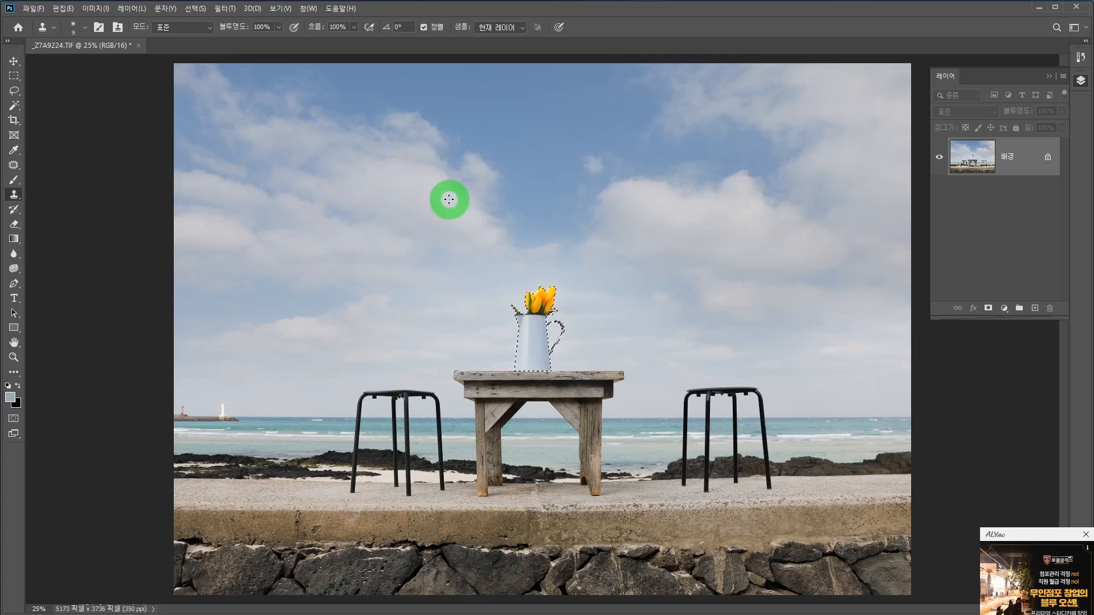
Step: Deselect the tulips and jug with the Rectangular Marquee tool and view the whole photo
{"action": "left_click", "coordinate": [13, 75]}
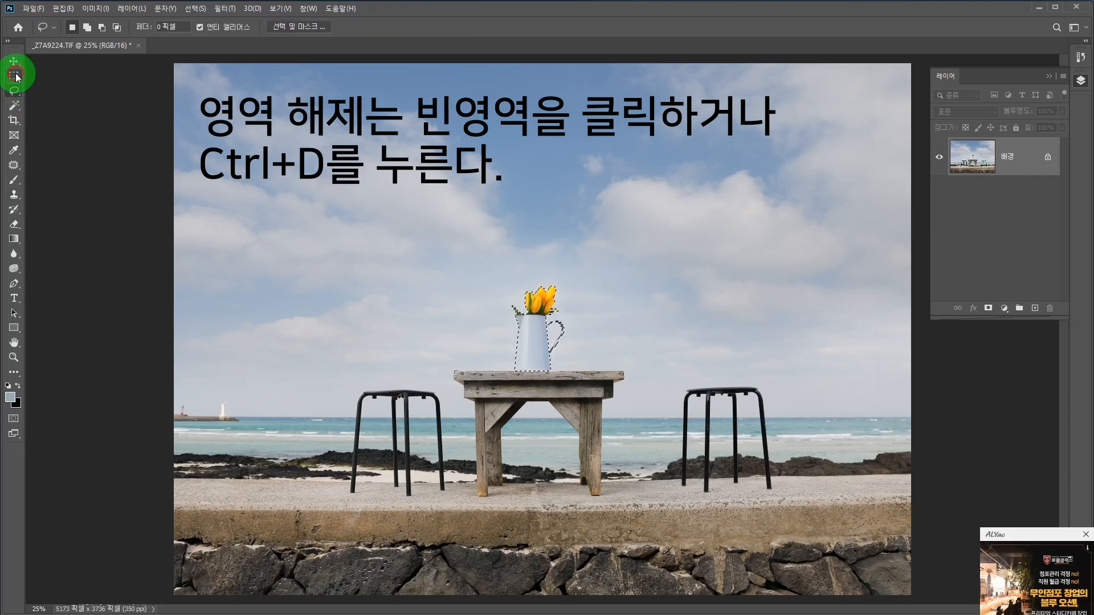
{"action": "left_click", "coordinate": [517, 218]}
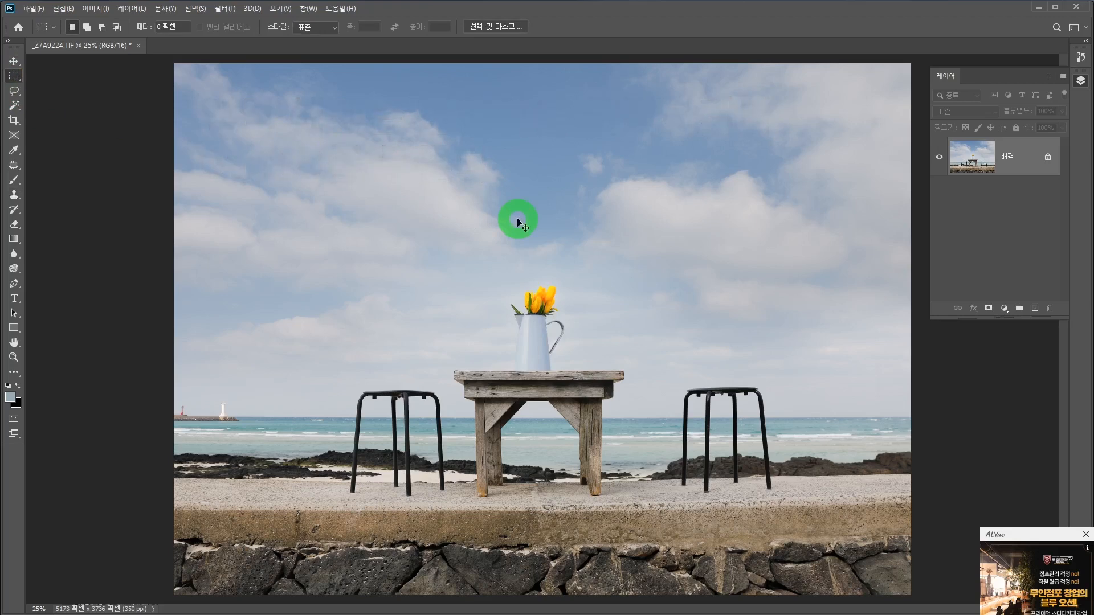
{"action": "key", "text": "ctrl+minus"}
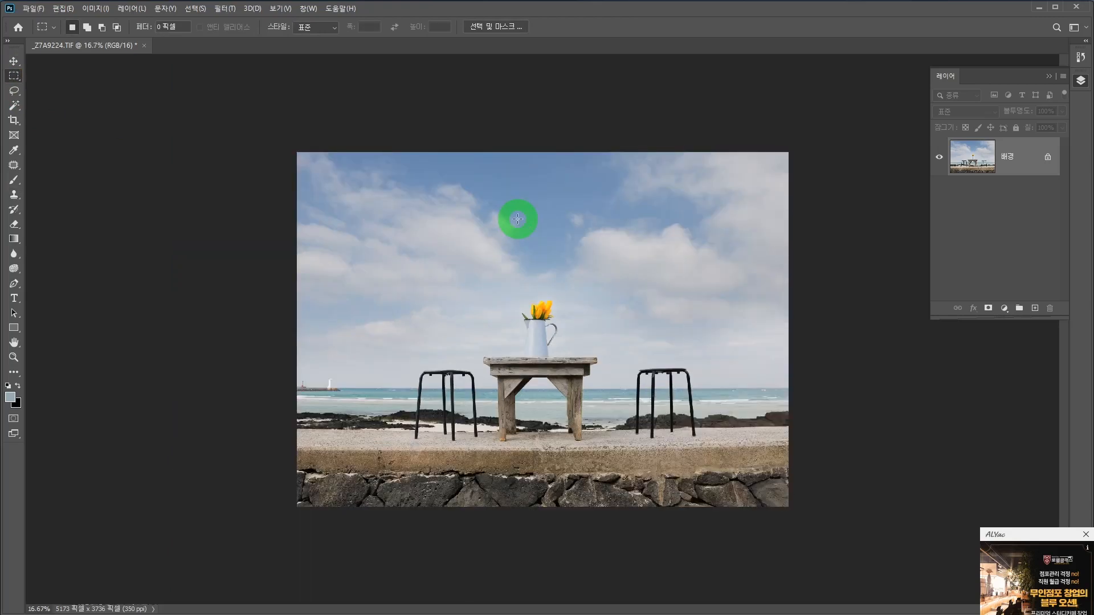